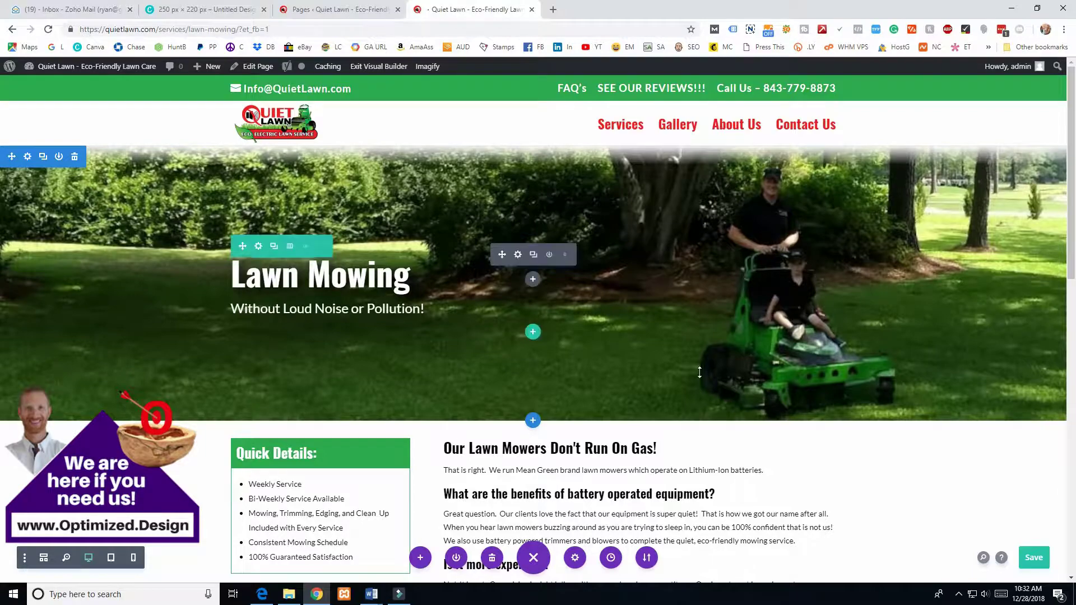
# - Review the Lawn Mowing page's full layout, from the hero banner through the details, contact form and service text to the footer
pyautogui.scroll(-10, 436, 419)
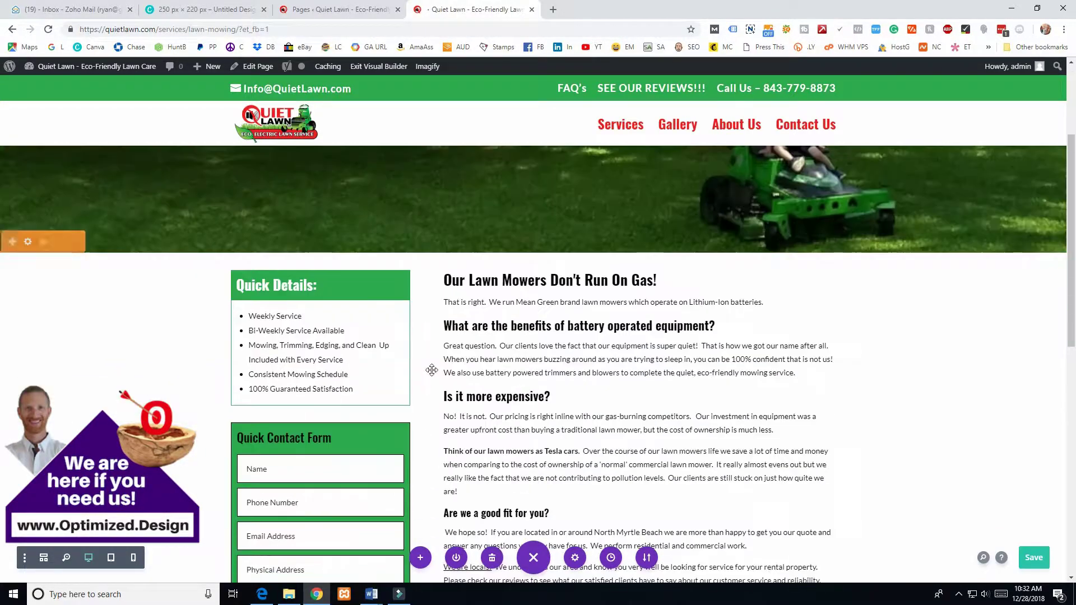
pyautogui.scroll(10, 431, 373)
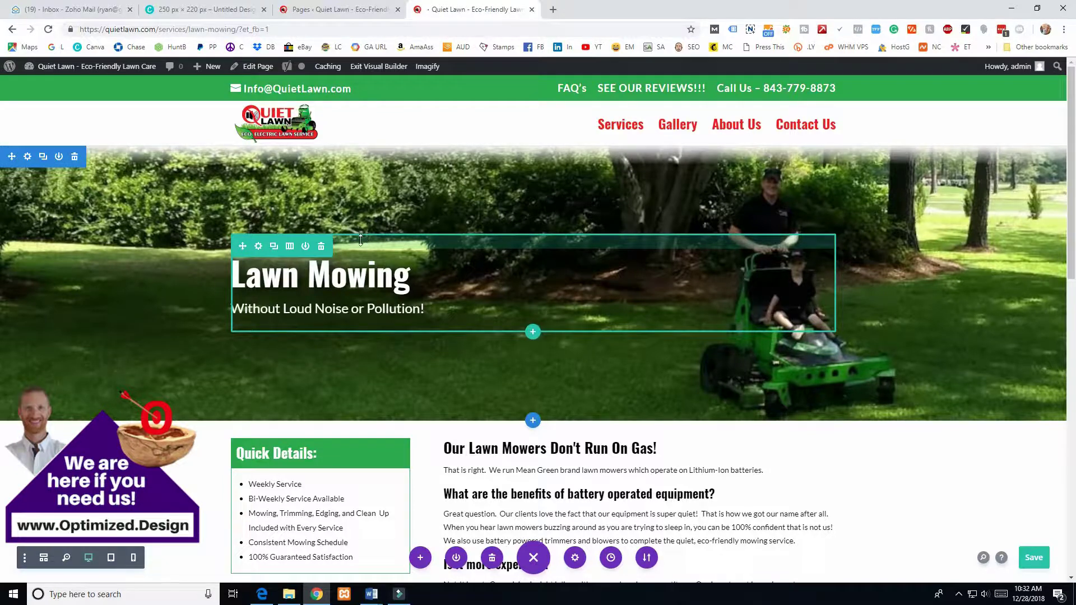
pyautogui.scroll(-2, 395, 307)
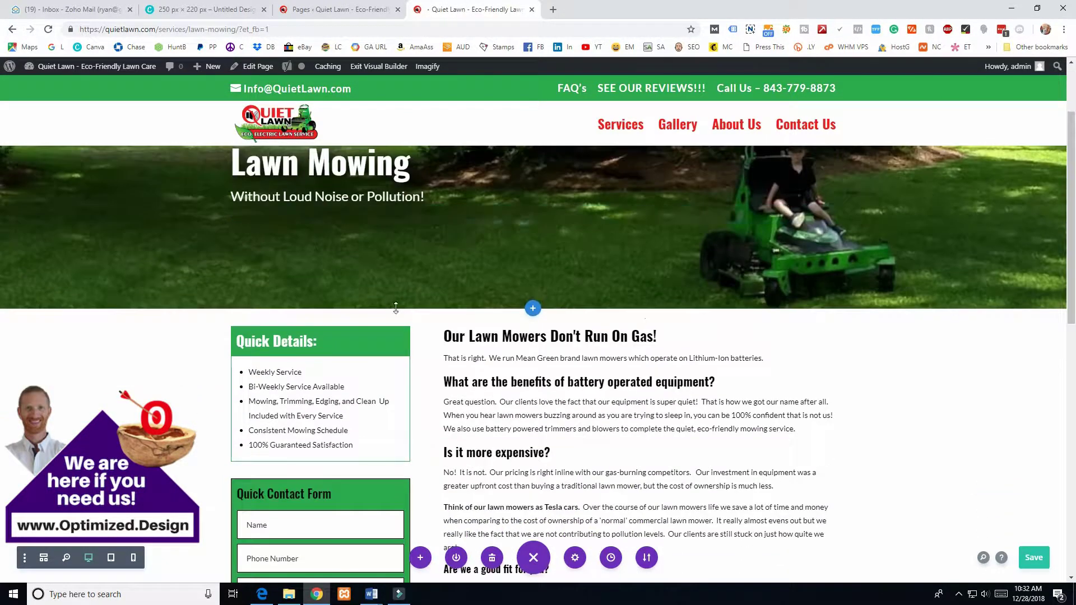
pyautogui.scroll(-7, 394, 308)
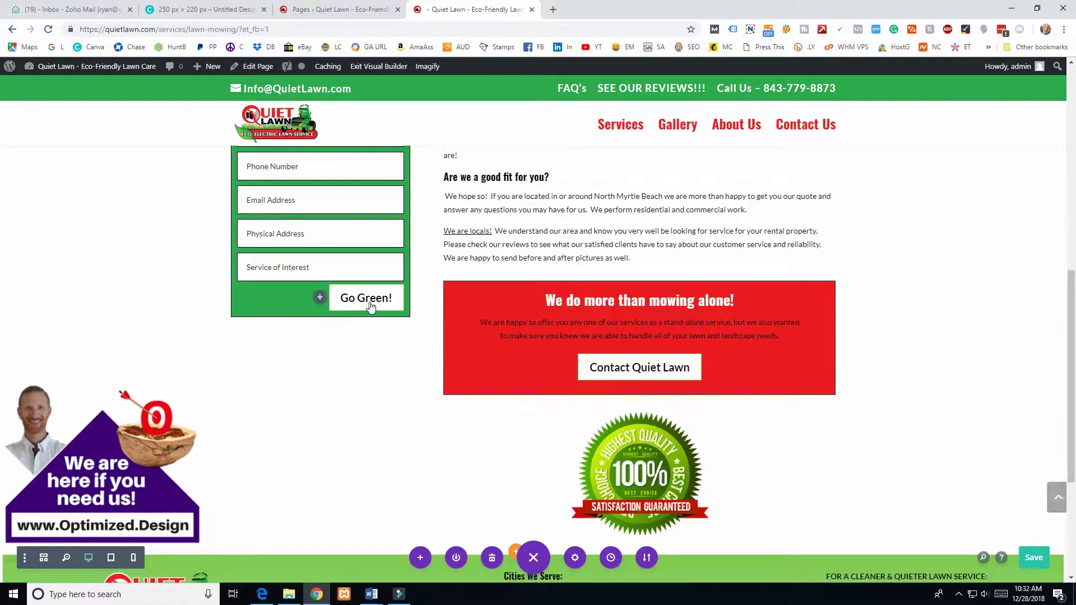
pyautogui.scroll(-4, 367, 311)
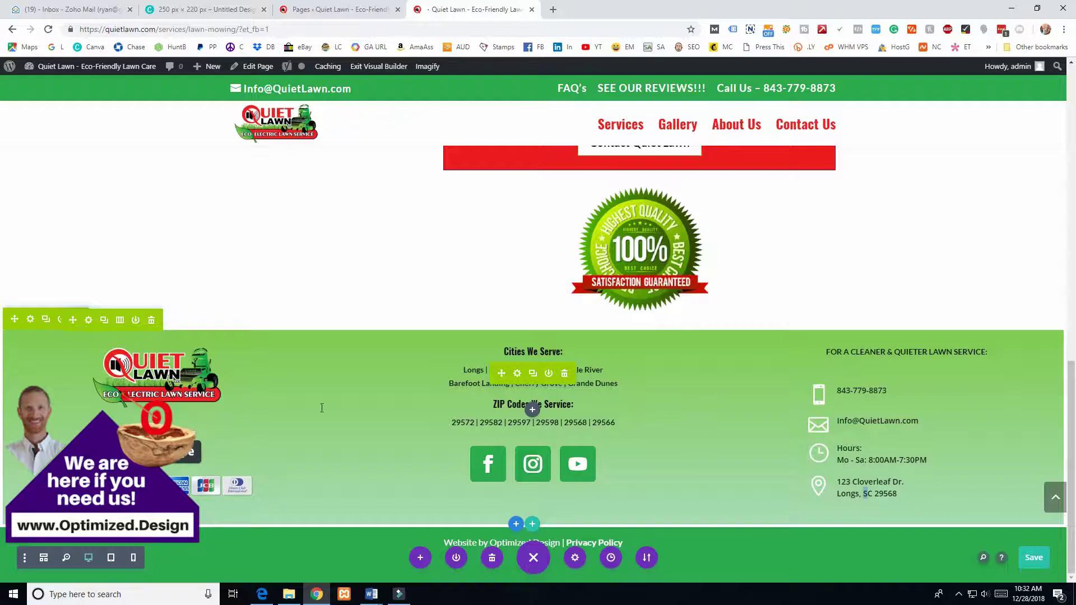
pyautogui.scroll(8, 344, 384)
pyautogui.scroll(4, 457, 386)
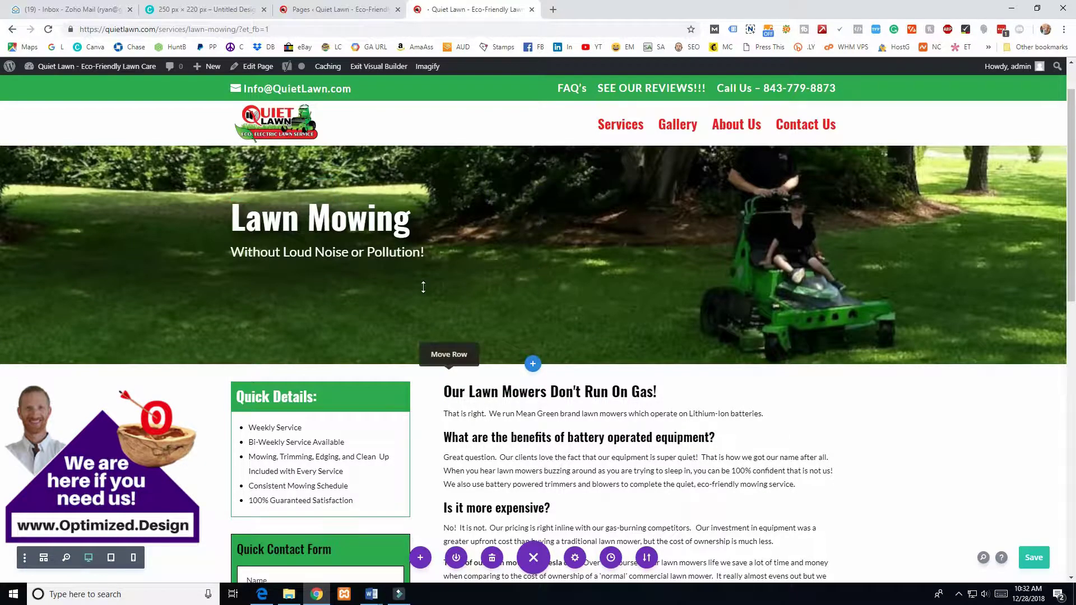
pyautogui.scroll(-5, 423, 306)
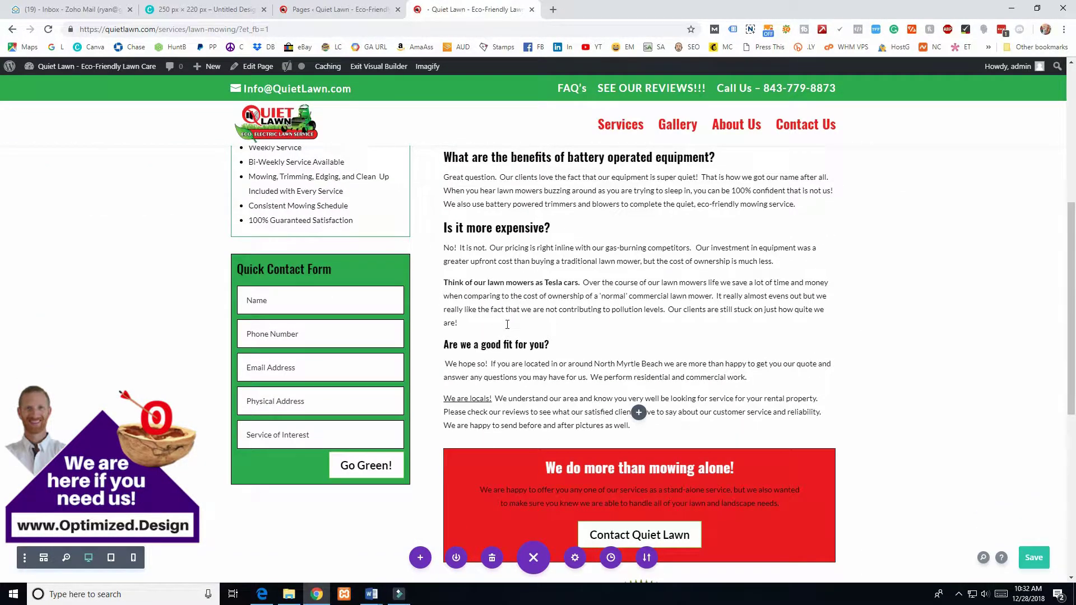
pyautogui.scroll(-4, 435, 303)
pyautogui.scroll(9, 435, 303)
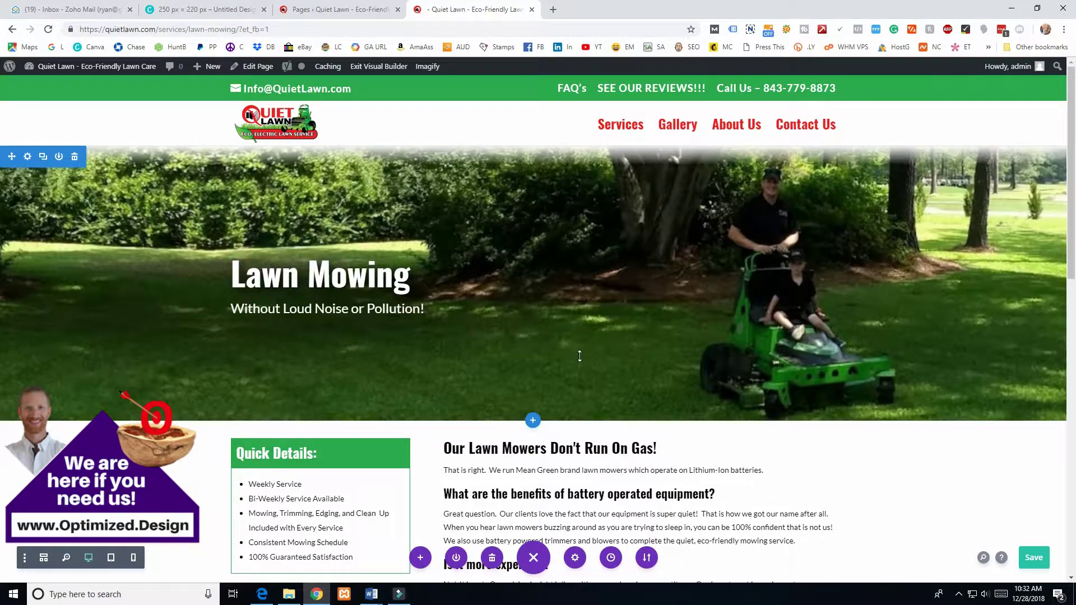
pyautogui.scroll(-2, 568, 365)
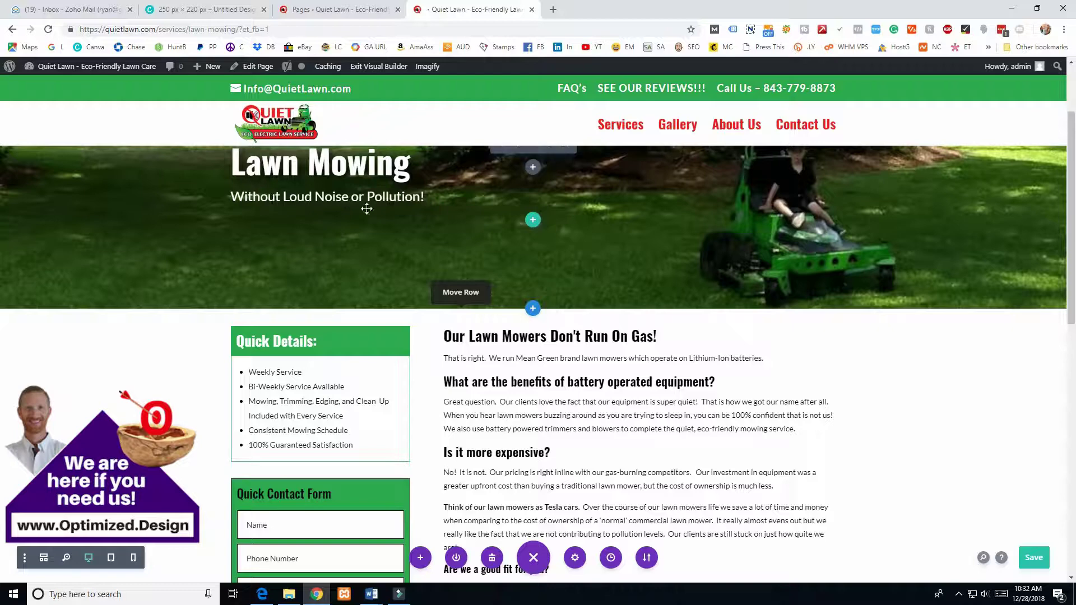
pyautogui.scroll(-3, 431, 276)
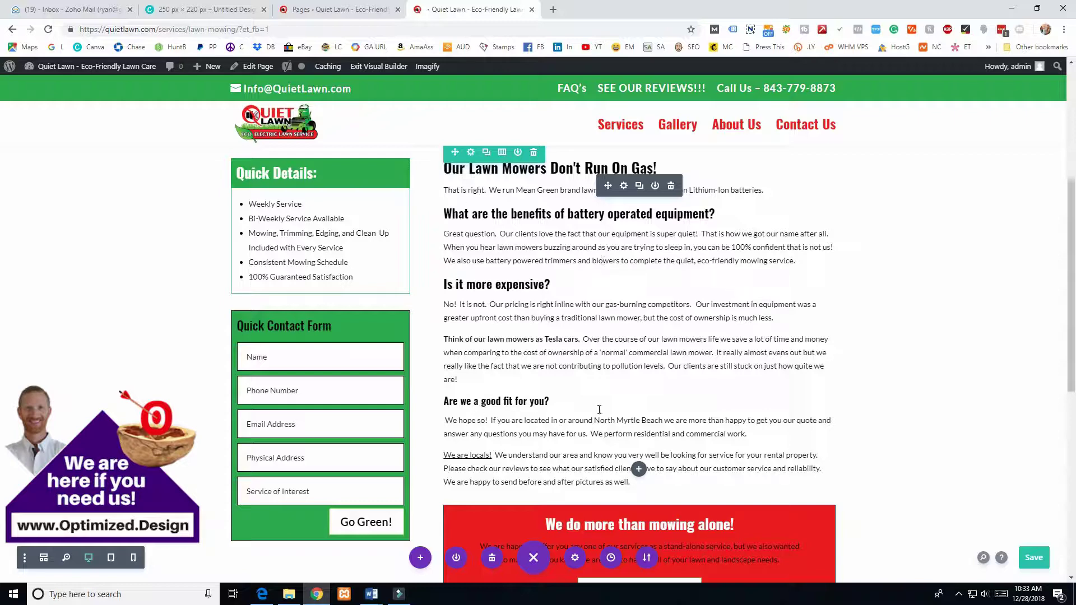
pyautogui.scroll(-5, 516, 473)
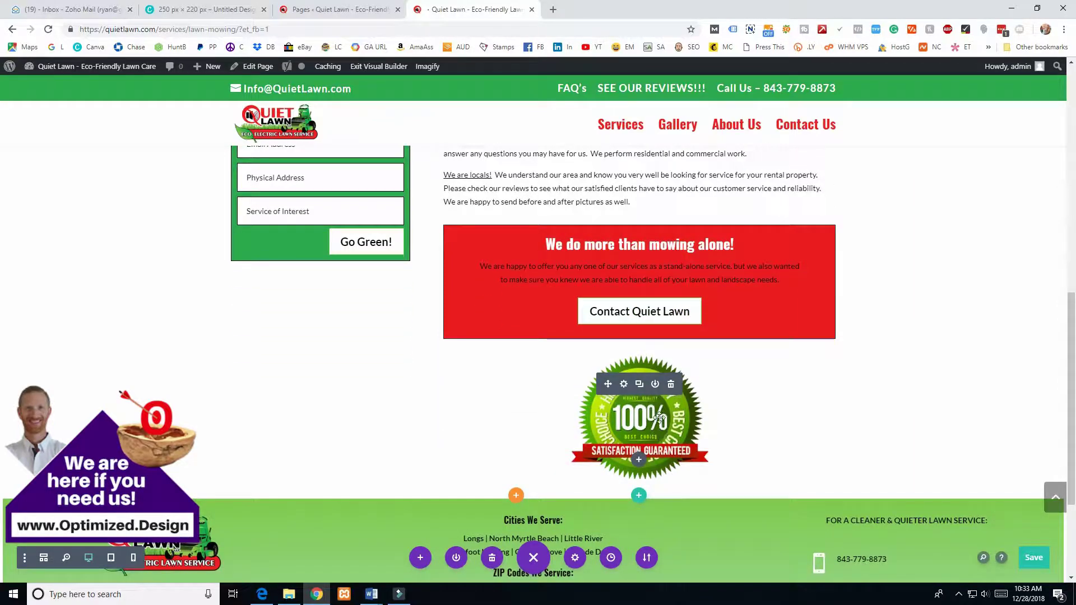
pyautogui.scroll(3, 348, 355)
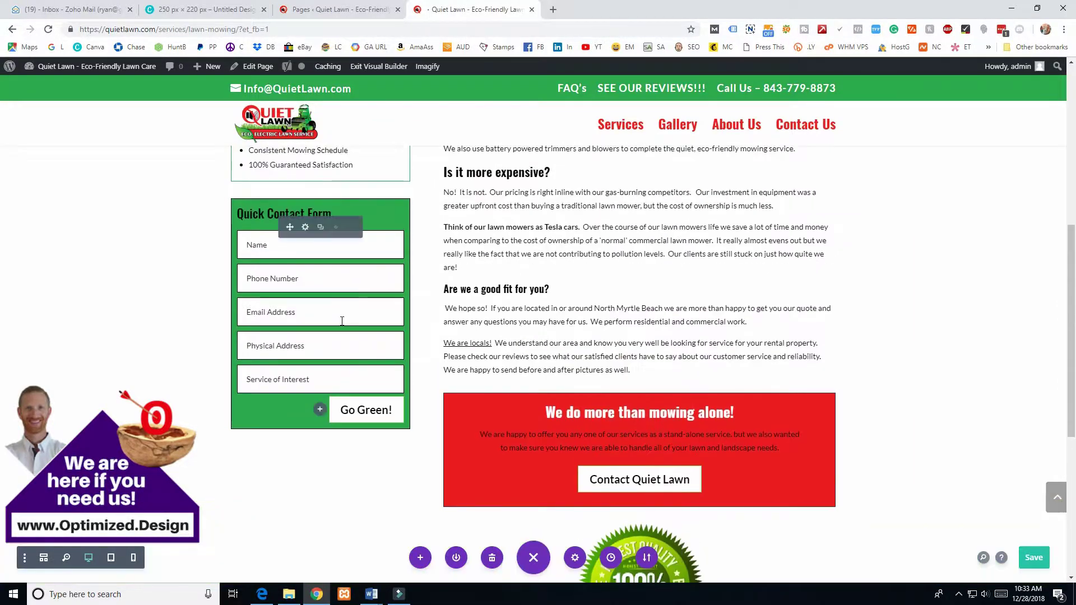
pyautogui.scroll(5, 276, 314)
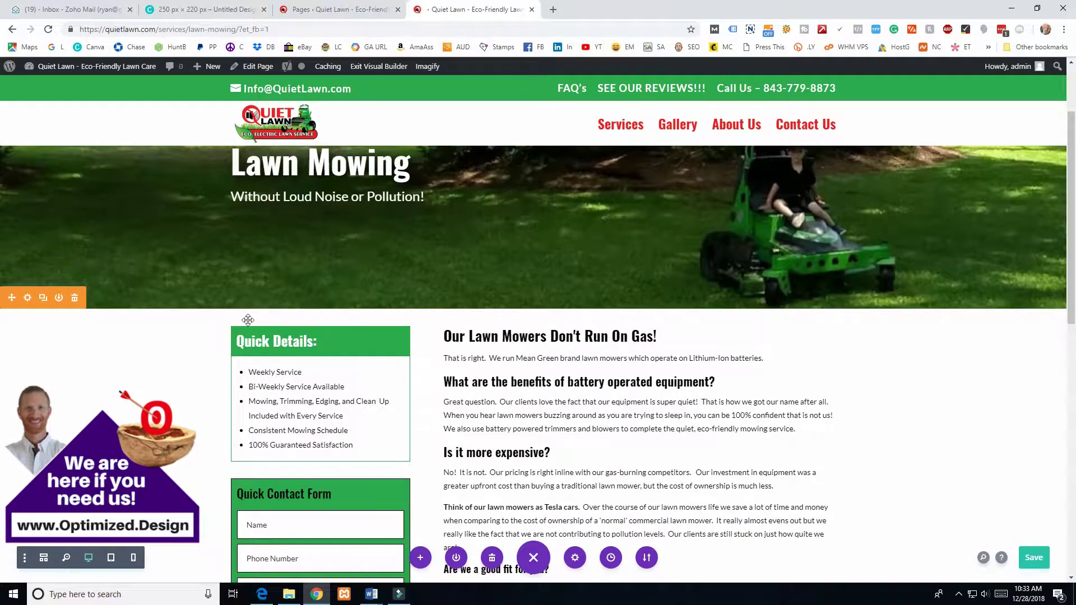
pyautogui.scroll(-15, 331, 439)
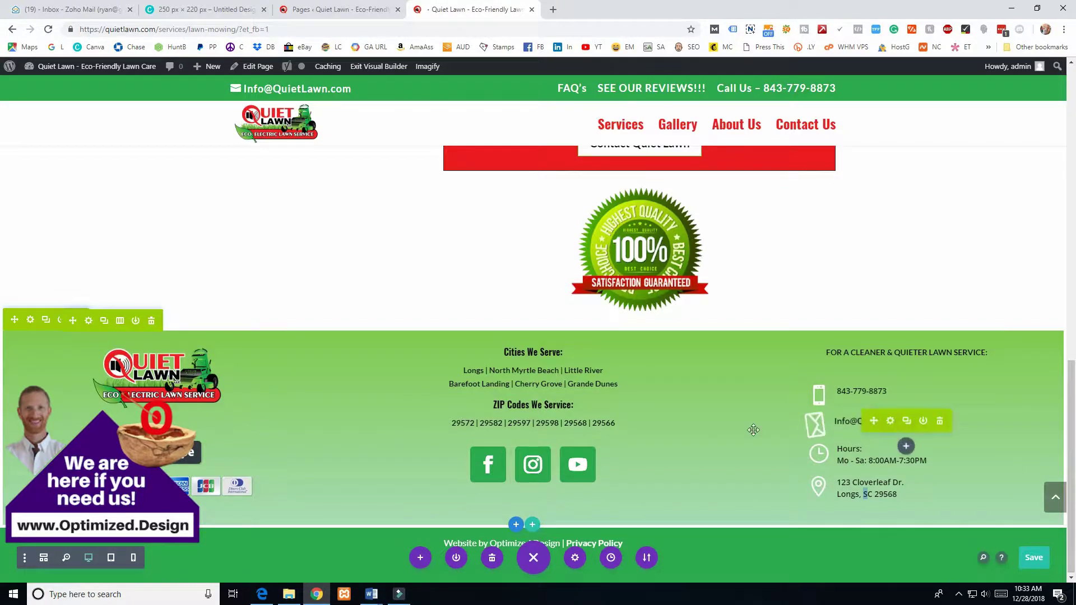
pyautogui.scroll(15, 284, 321)
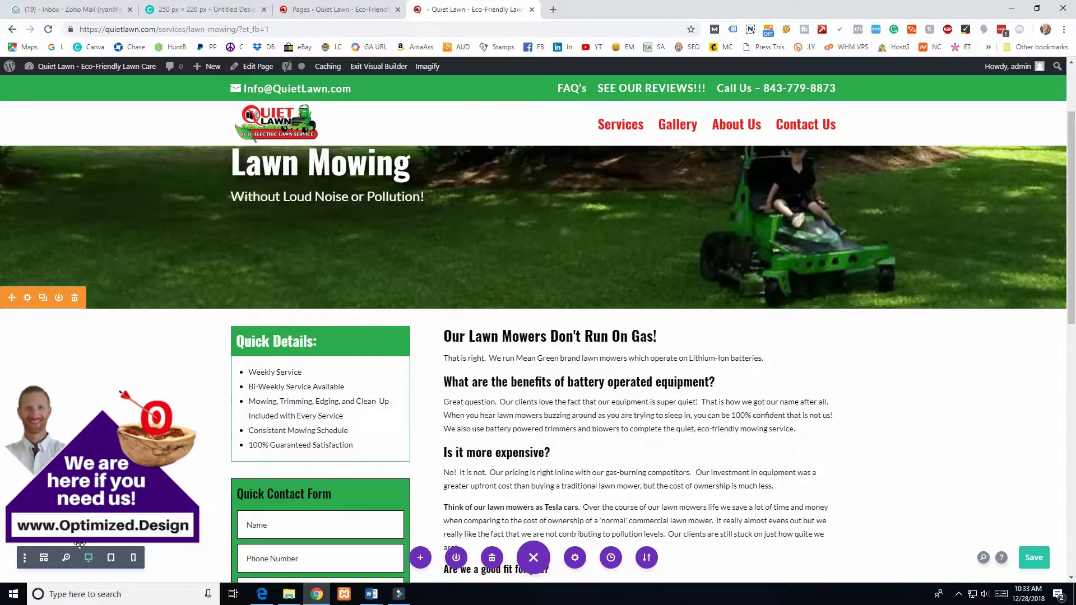
# - Preview the Lawn Mowing page in the tablet and phone layouts, and return to the desktop layout
pyautogui.click(111, 558)
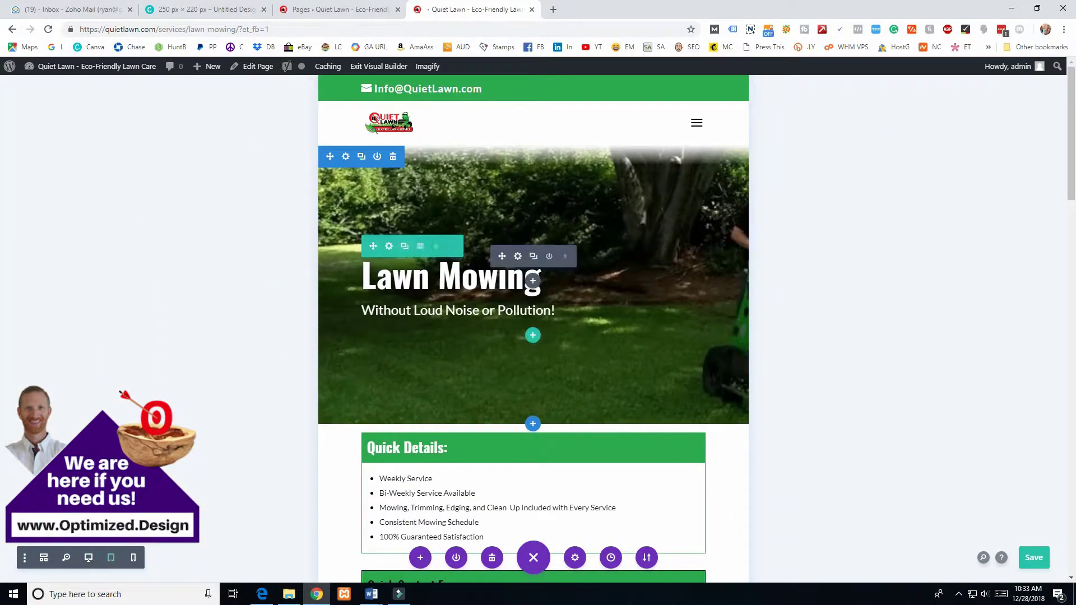
pyautogui.scroll(-4, 463, 249)
pyautogui.scroll(-14, 463, 249)
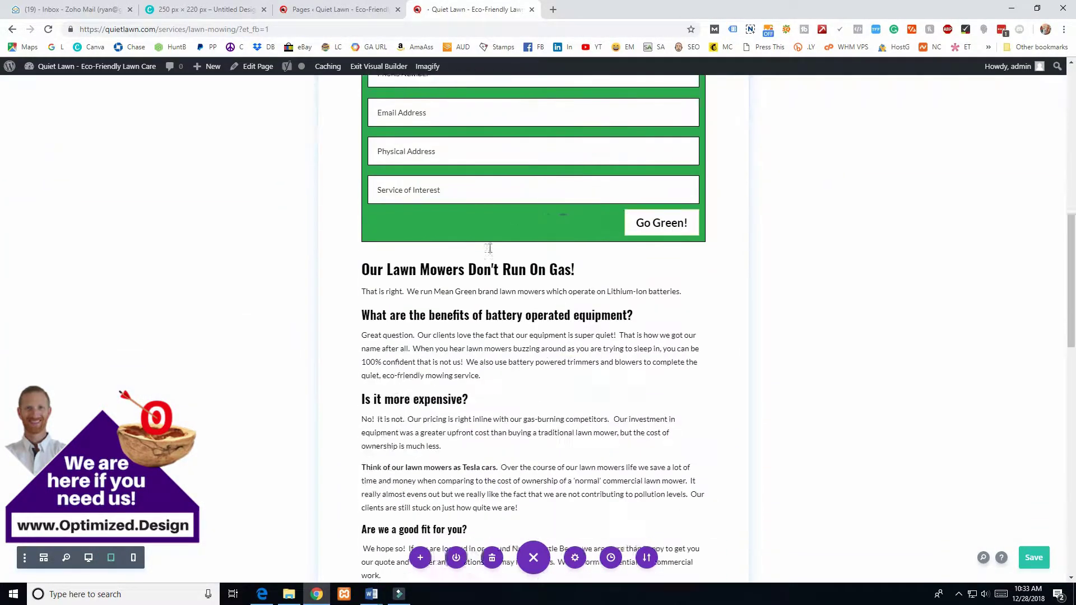
pyautogui.scroll(-7, 453, 307)
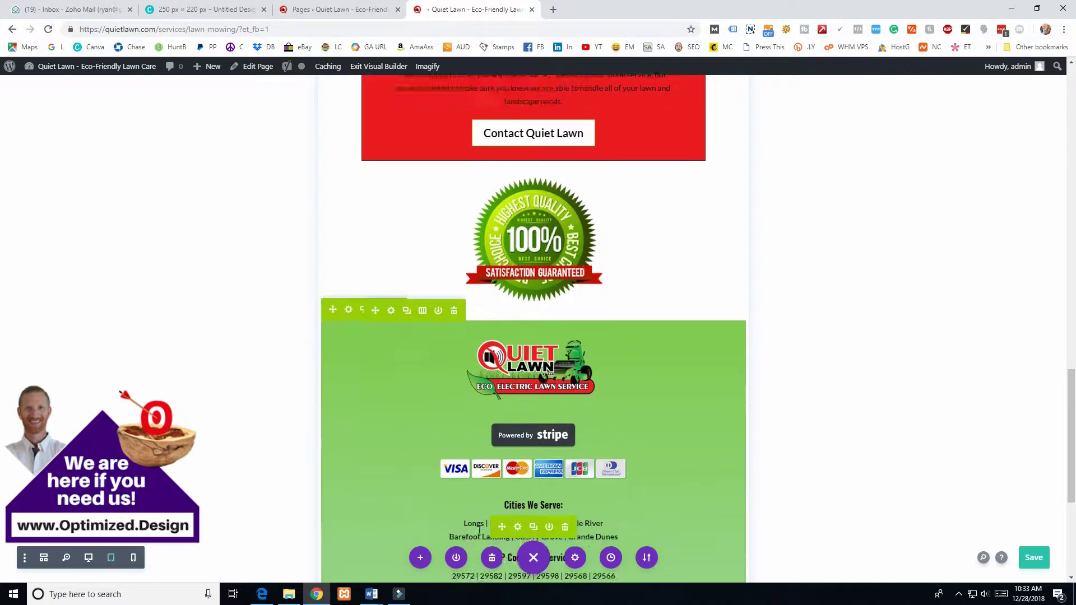
pyautogui.click(134, 558)
pyautogui.scroll(10, 492, 383)
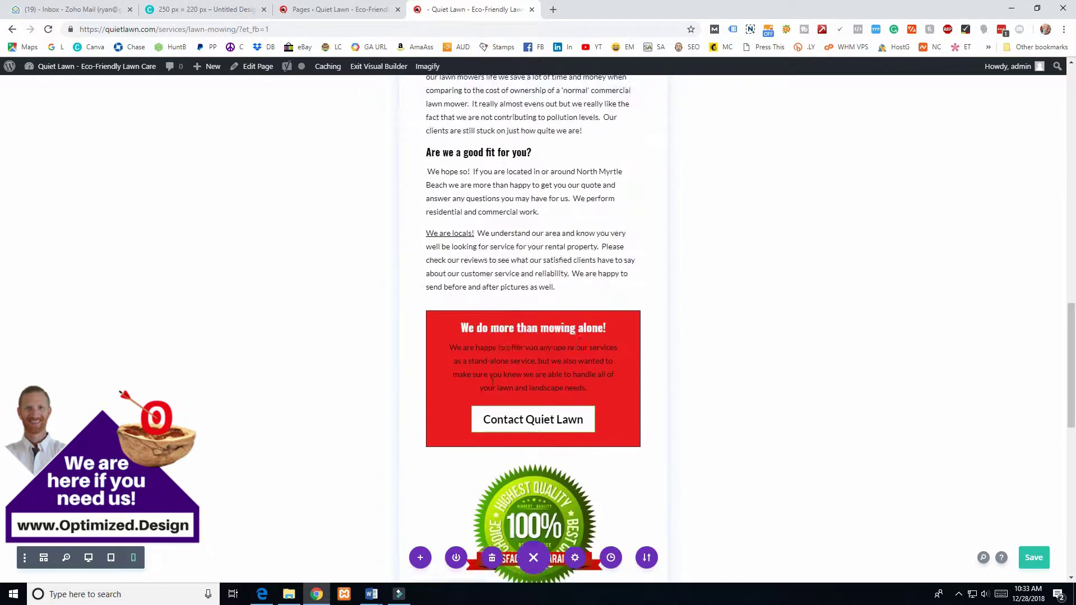
pyautogui.scroll(7, 492, 383)
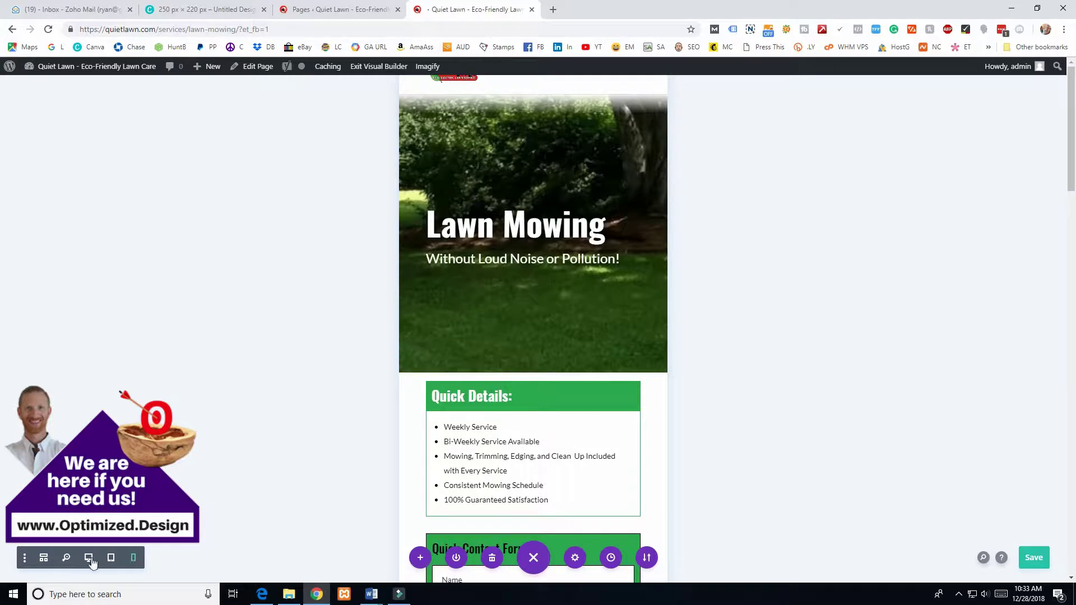
pyautogui.click(88, 558)
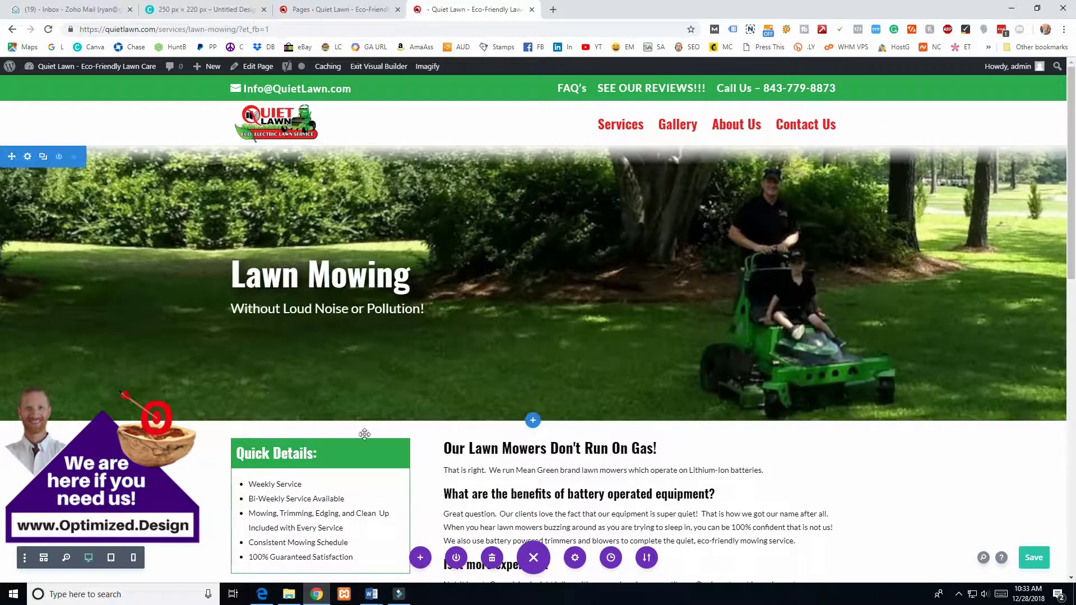
# - Save the current Lawn Mowing page layout to the Divi Library as "Service Page Template"
pyautogui.moveTo(640, 481)
pyautogui.scroll(-2, 640, 481)
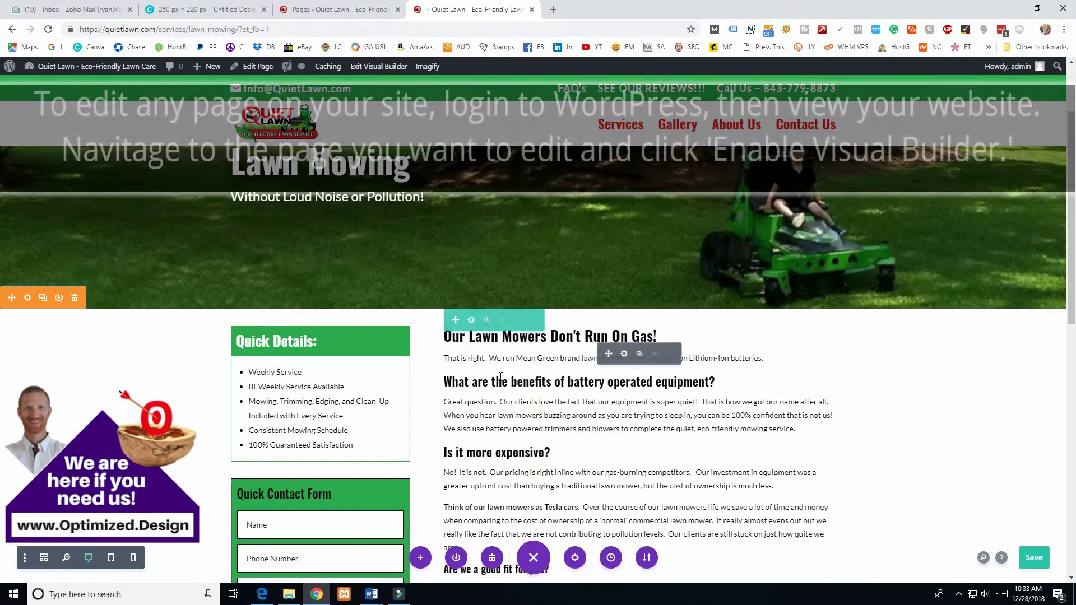
pyautogui.scroll(-2, 458, 405)
pyautogui.scroll(-7, 458, 405)
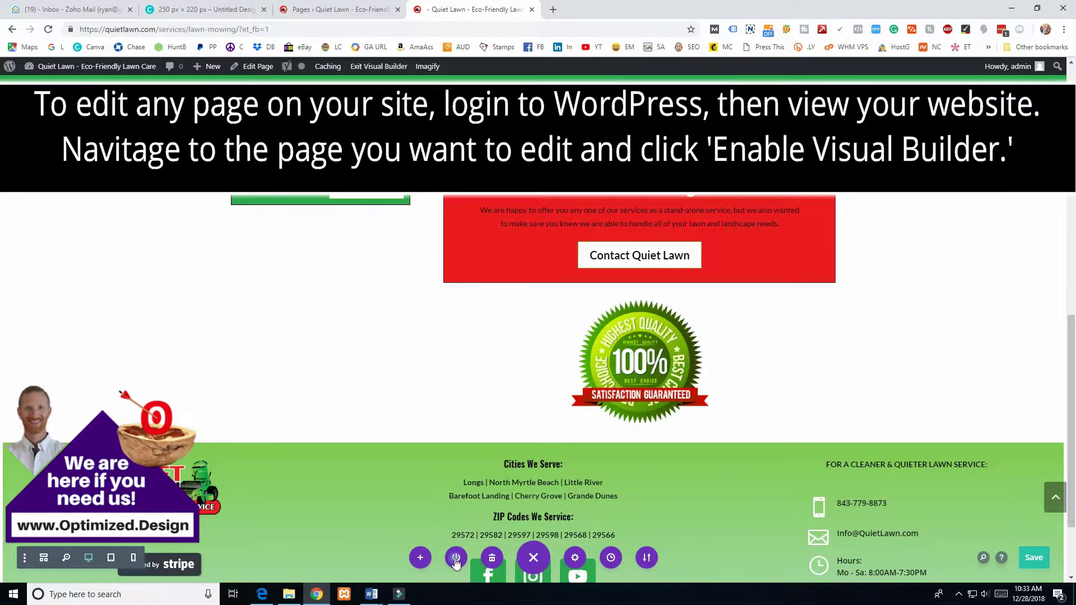
pyautogui.click(456, 558)
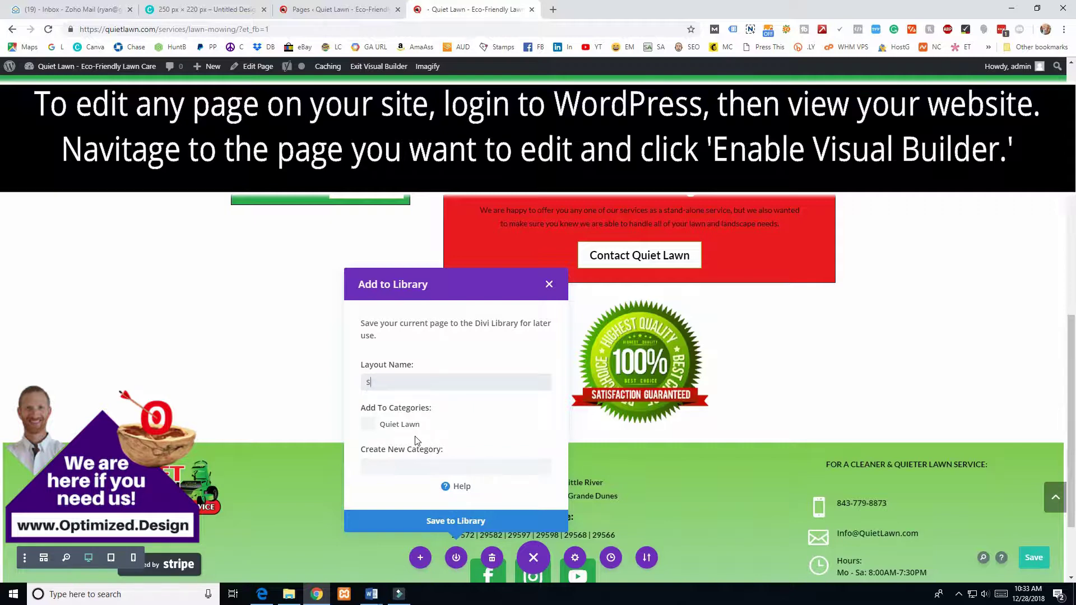
pyautogui.write('Service Page Template')
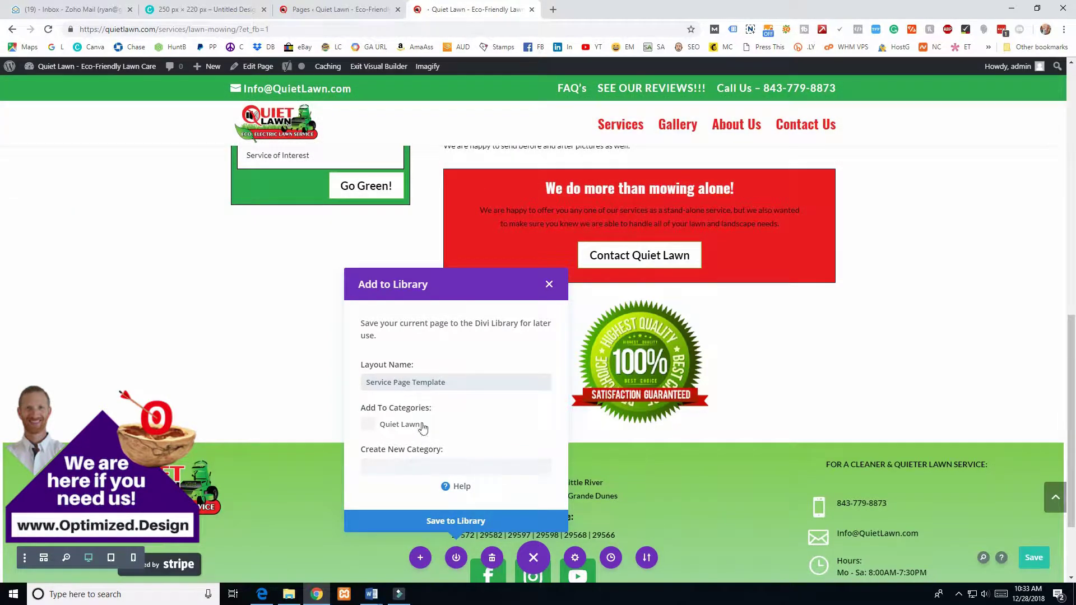
pyautogui.click(457, 521)
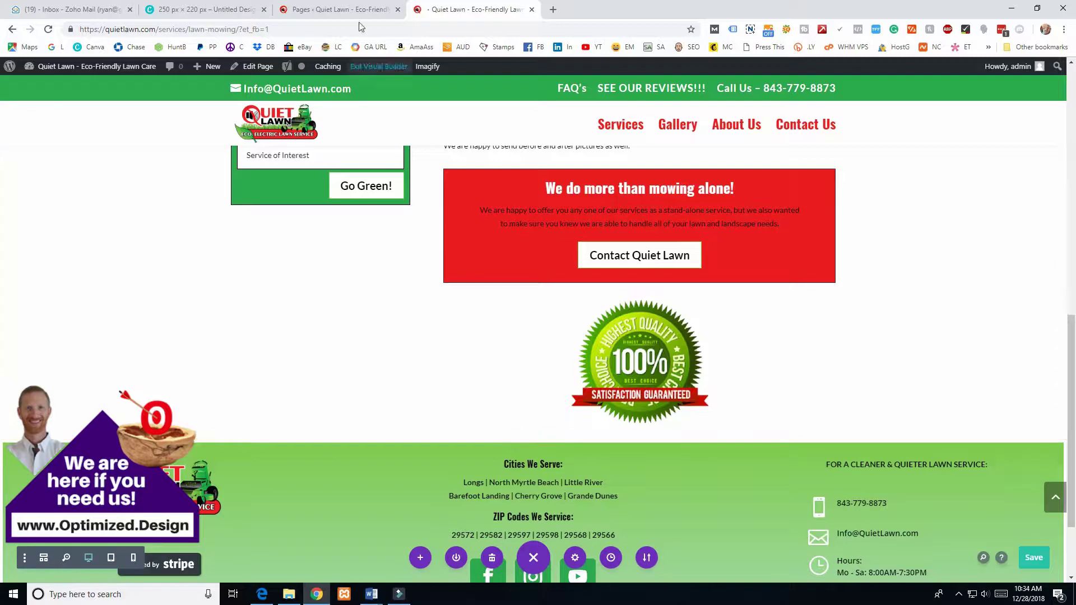
# - Create a new WordPress page from the site's admin area and title it "Fertilization and Weed Control"
pyautogui.click(314, 10)
pyautogui.scroll(1, 279, 203)
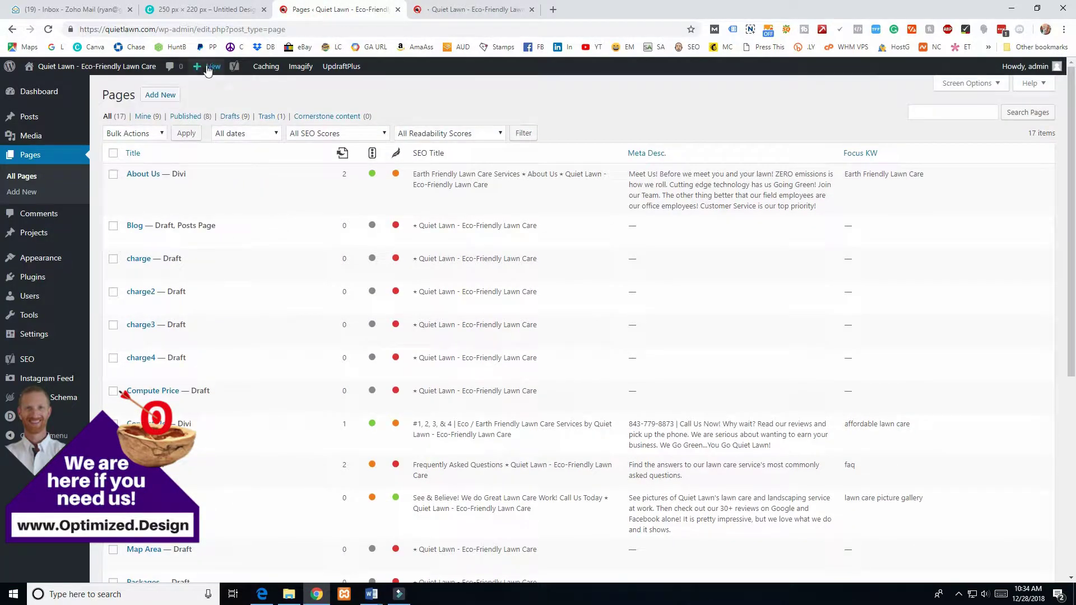
pyautogui.moveTo(212, 67)
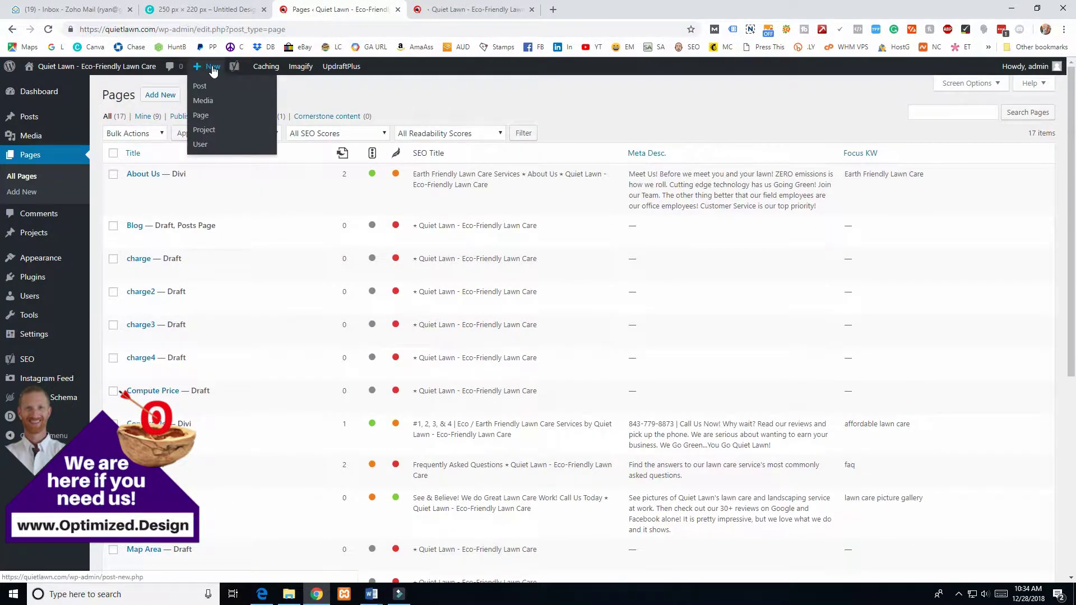
pyautogui.click(201, 116)
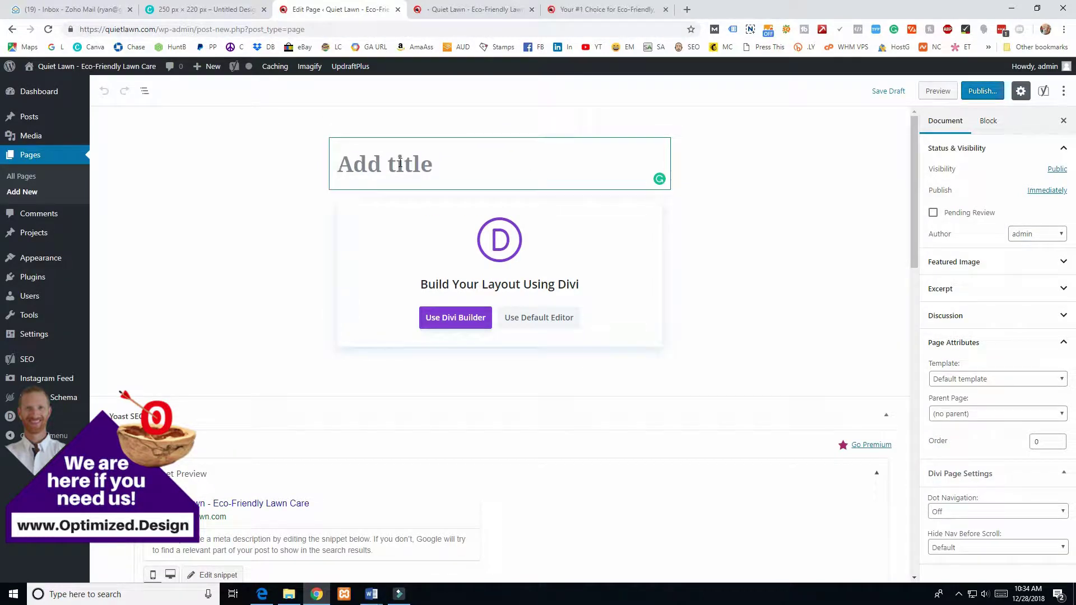
pyautogui.write('Fertilization and Wed')
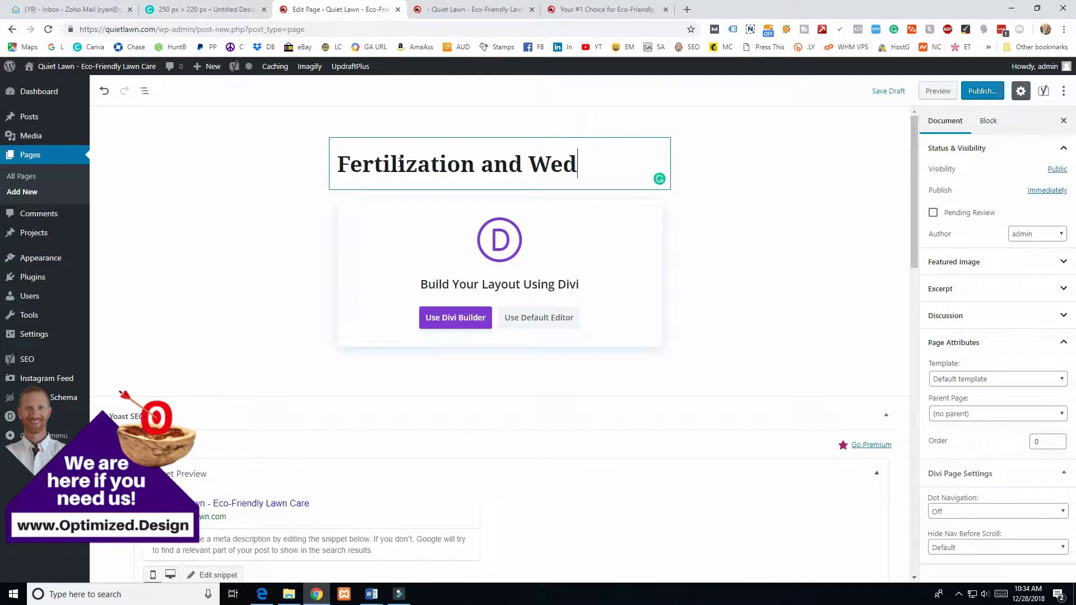
pyautogui.press('BackSpace')
pyautogui.write('ed Control')
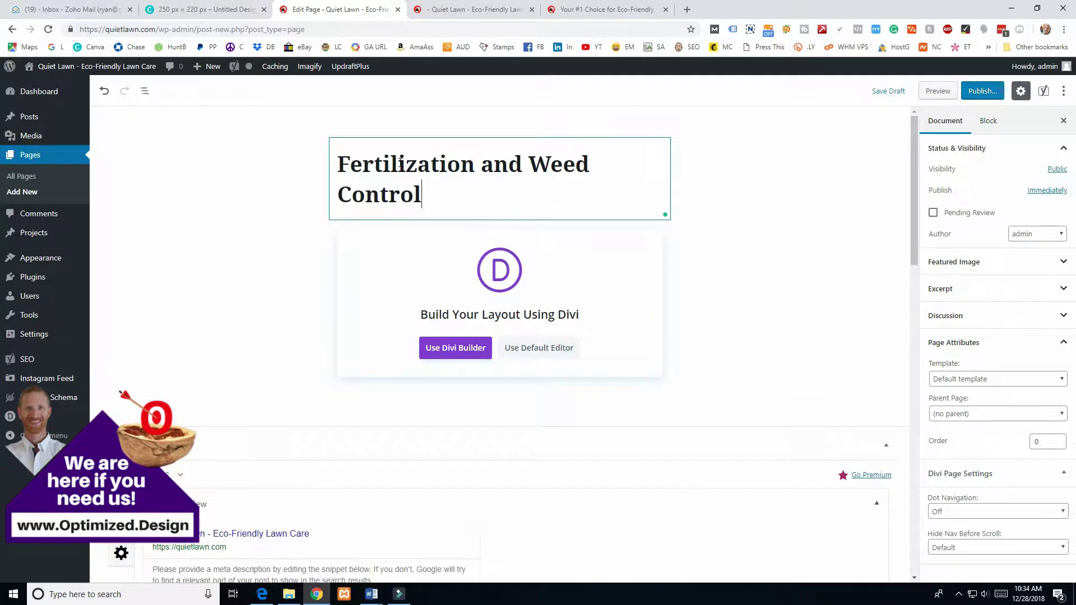
# - Open the new page's Yoast SEO snippet for editing and check its slug field
pyautogui.scroll(-4, 451, 166)
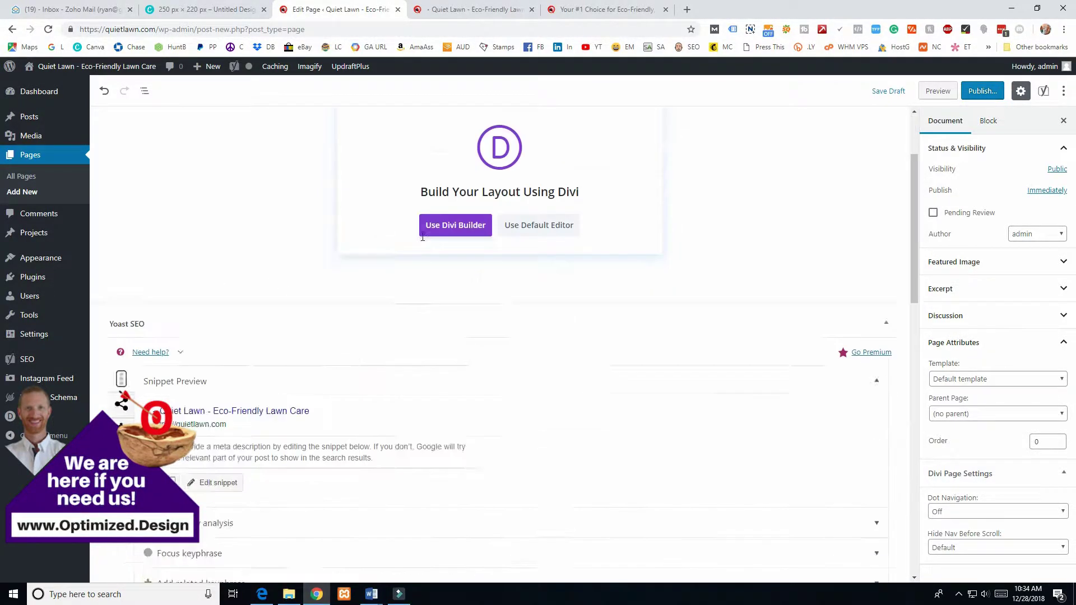
pyautogui.click(220, 381)
pyautogui.scroll(-3, 312, 402)
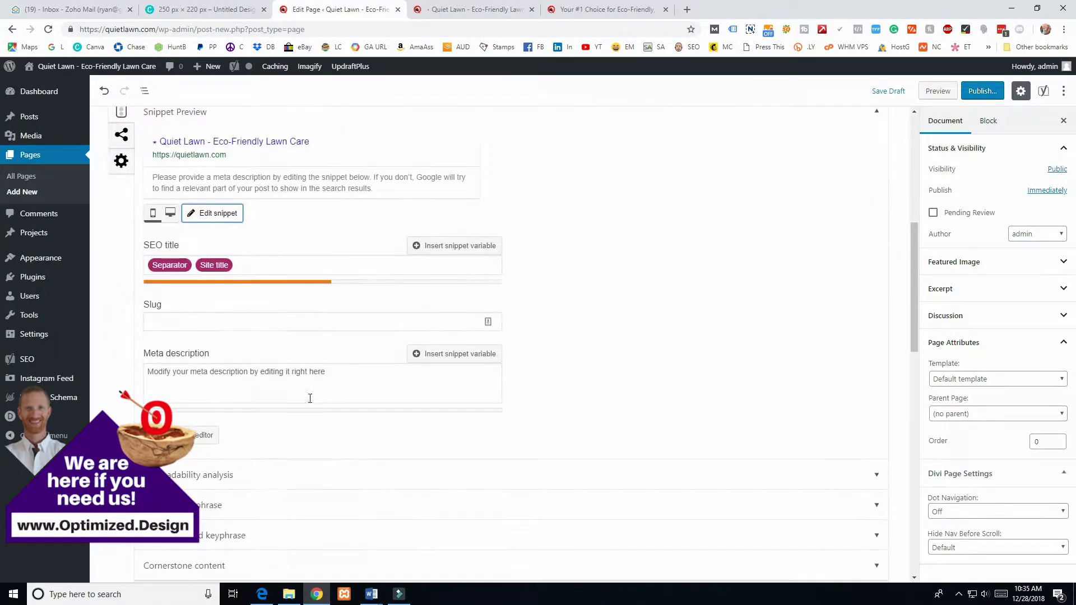
pyautogui.click(181, 320)
pyautogui.click(596, 330)
pyautogui.scroll(5, 622, 328)
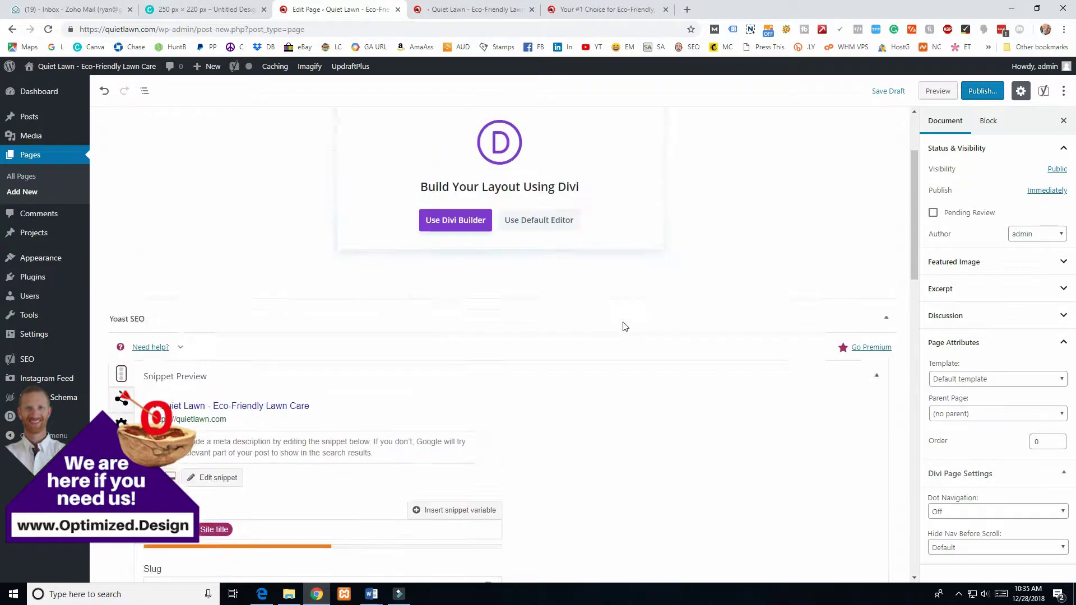
pyautogui.scroll(2, 625, 327)
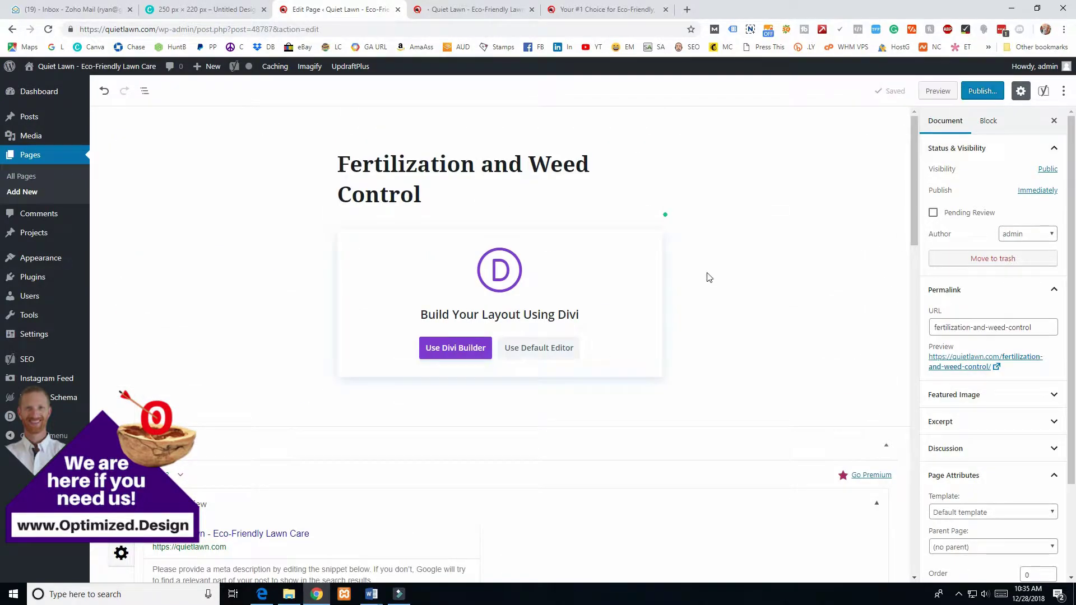
# - Review the Yoast SEO area below the new page's content and save the page as a draft
pyautogui.scroll(-6, 708, 277)
pyautogui.scroll(3, 562, 319)
pyautogui.scroll(-4, 224, 360)
pyautogui.scroll(7, 223, 360)
pyautogui.click(888, 91)
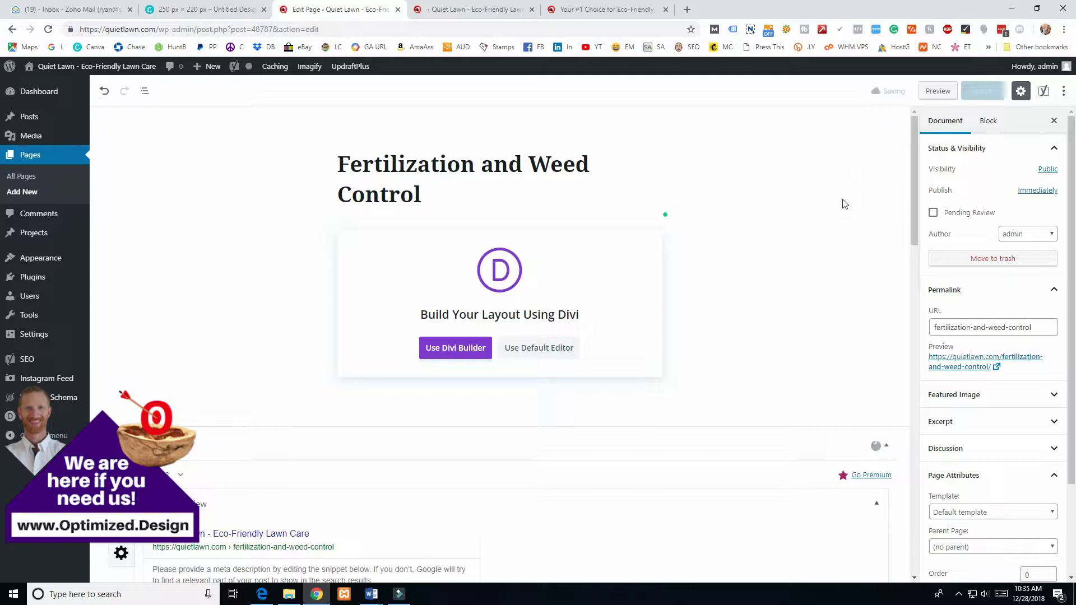
# - Set the new page's parent page to Services and save the draft
pyautogui.scroll(-2, 824, 173)
pyautogui.scroll(2, 817, 183)
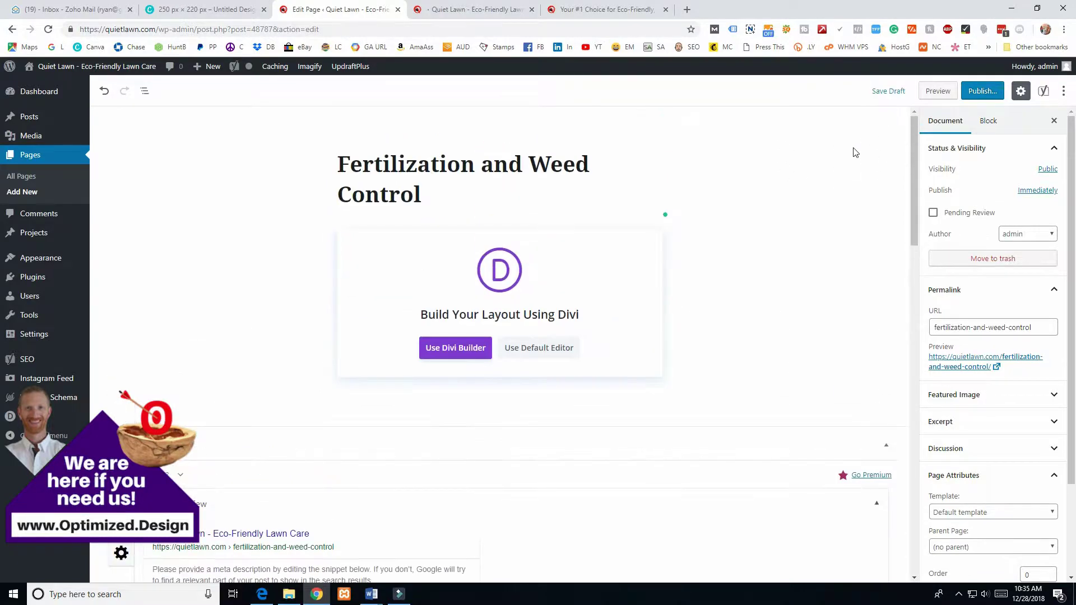
pyautogui.scroll(-4, 852, 151)
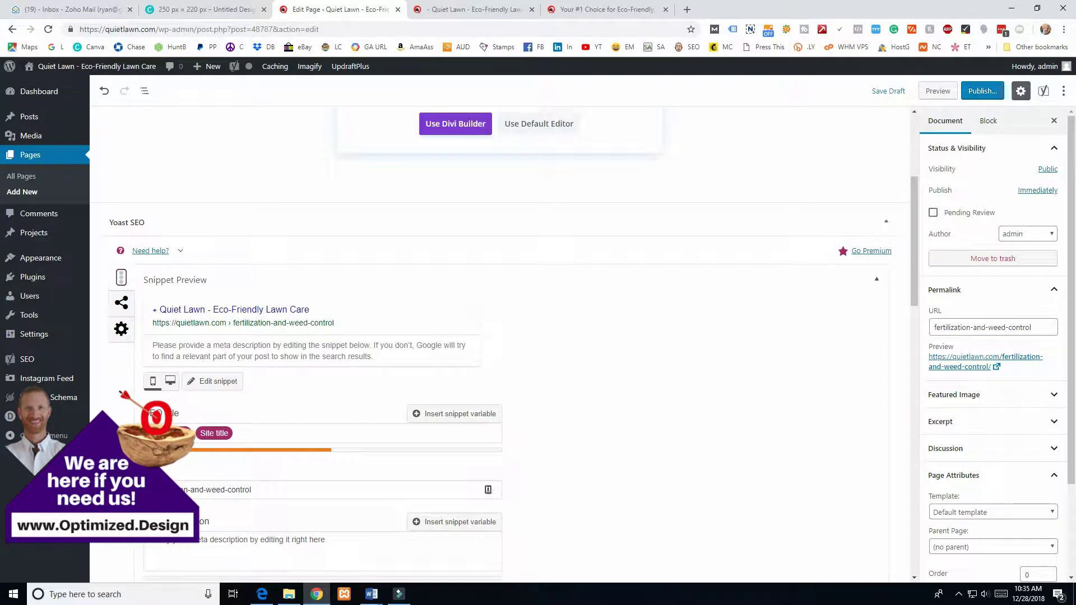
pyautogui.scroll(1, 850, 321)
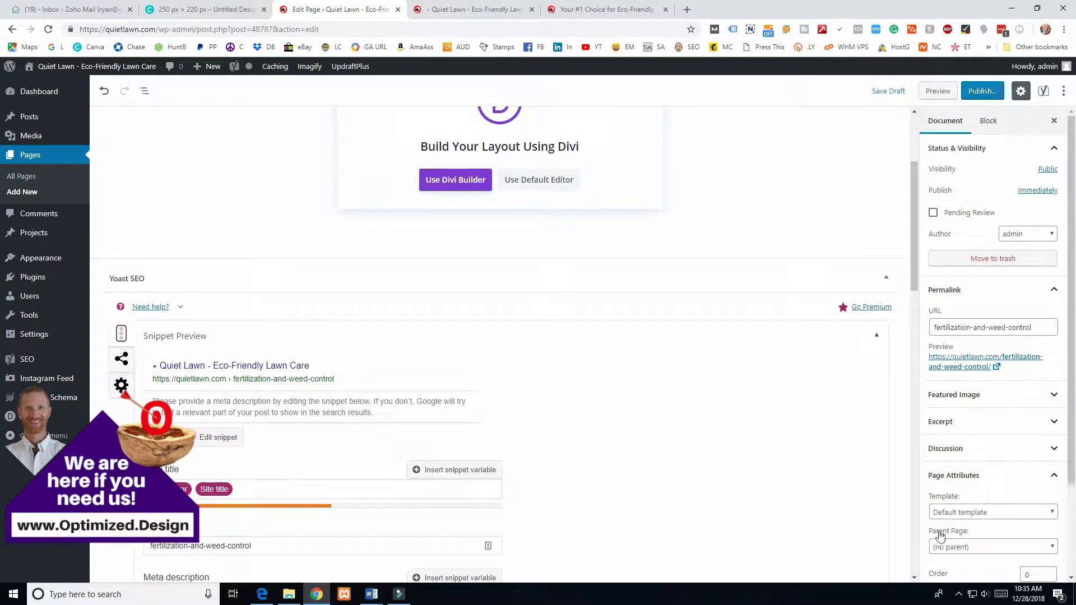
pyautogui.click(952, 547)
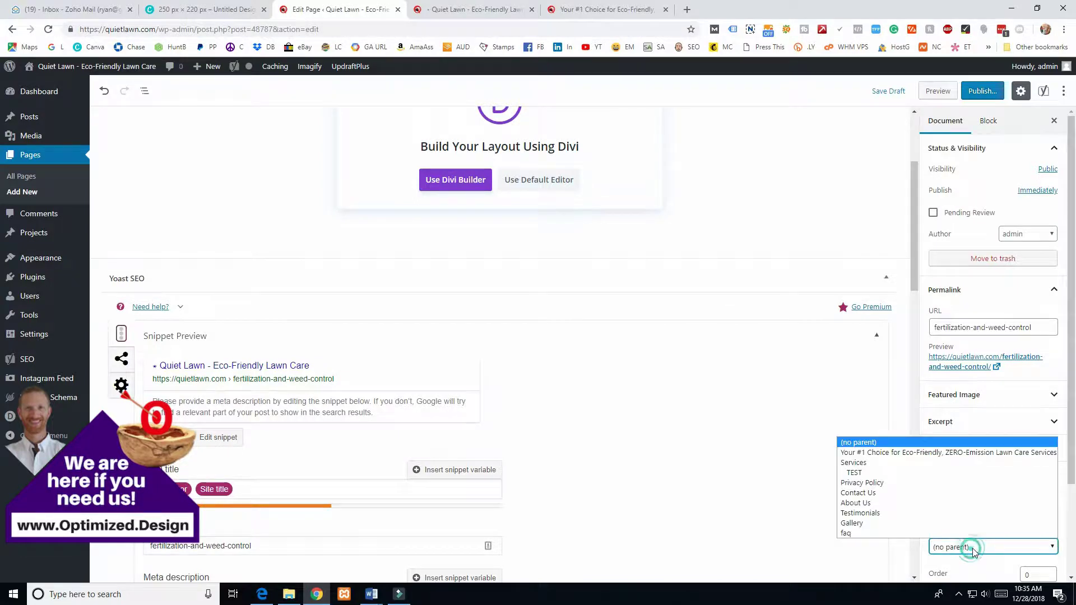
pyautogui.click(861, 466)
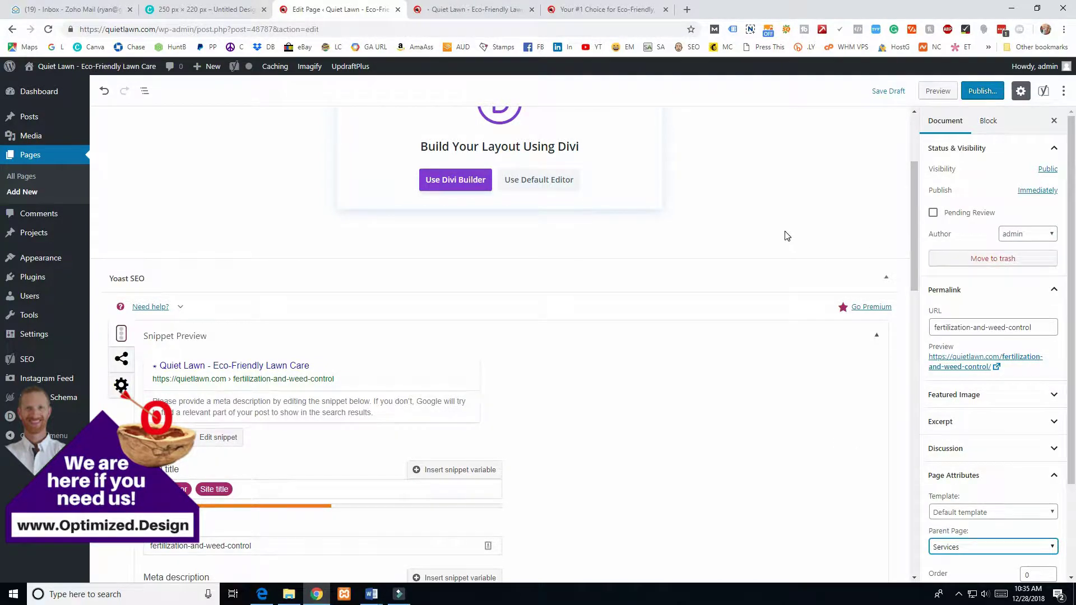
pyautogui.scroll(3, 783, 235)
pyautogui.click(888, 91)
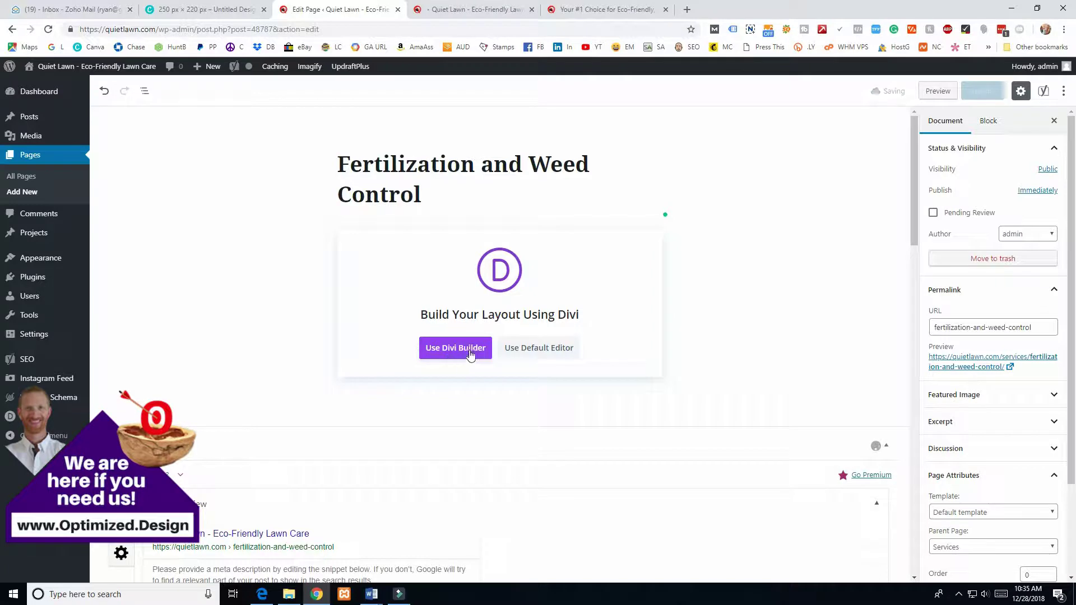
# - Open the page in the Divi Builder and load the saved layout "Service Page Template"
pyautogui.click(443, 349)
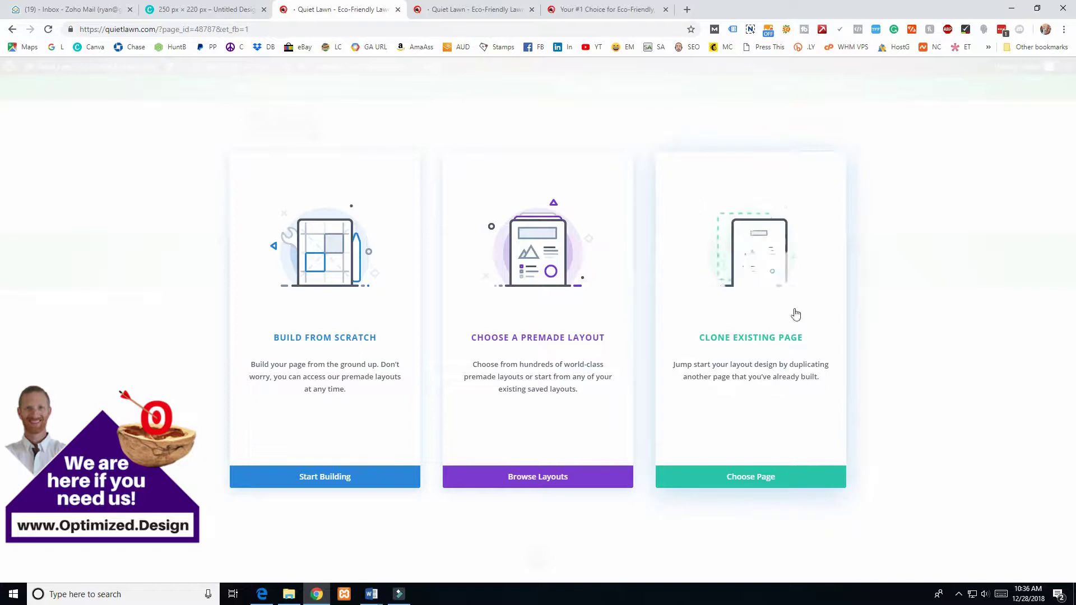
pyautogui.click(538, 335)
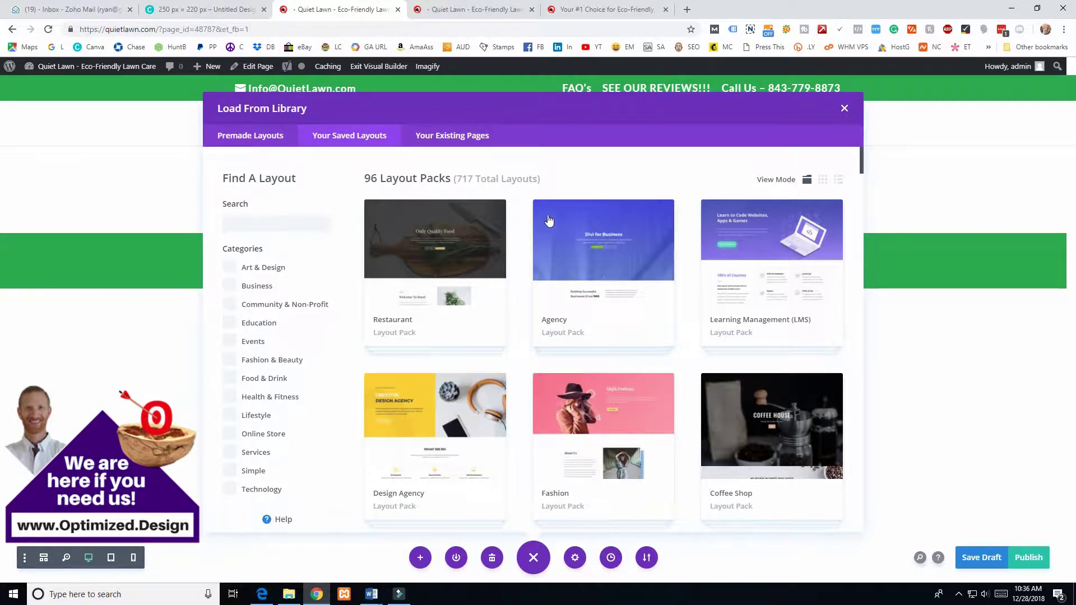
pyautogui.click(350, 137)
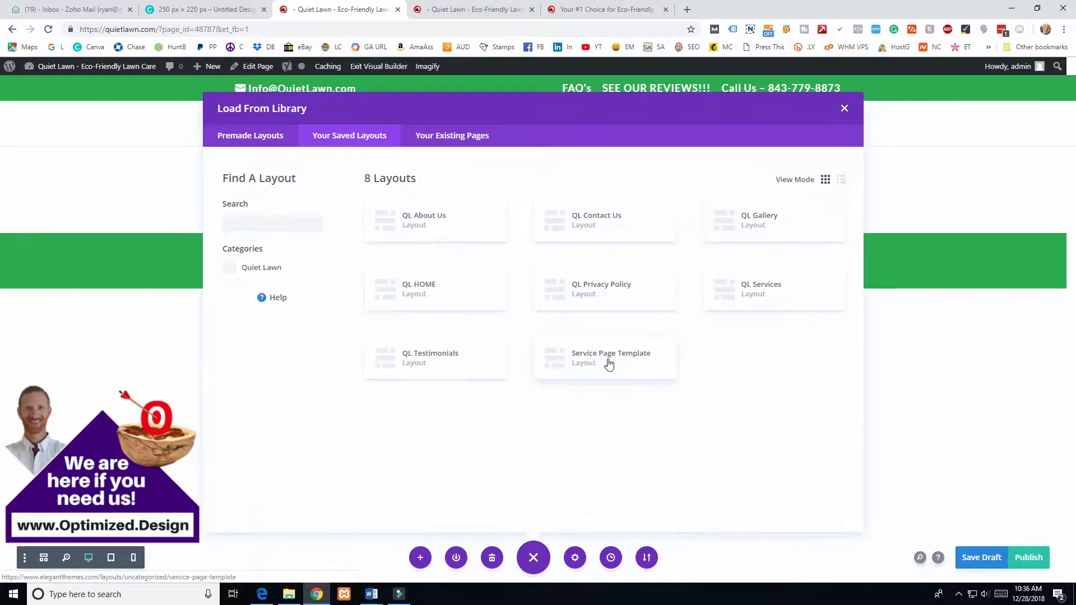
pyautogui.click(609, 363)
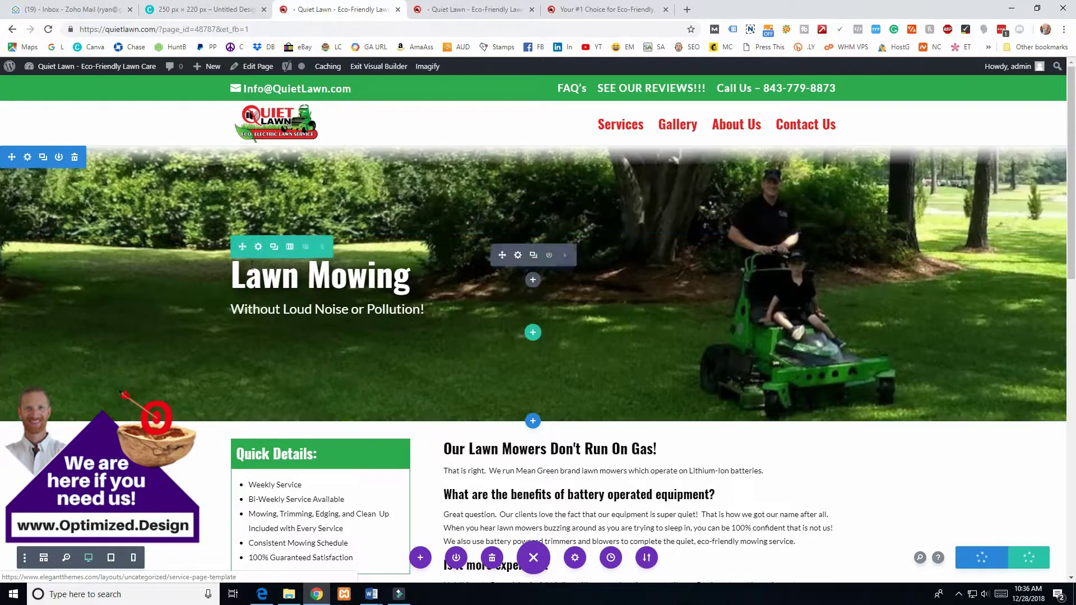
# - Replace the hero heading with "Fertilization and Weed Control" and the line beneath it with "Organic, earth friendly lawn treatments"
pyautogui.click(266, 274)
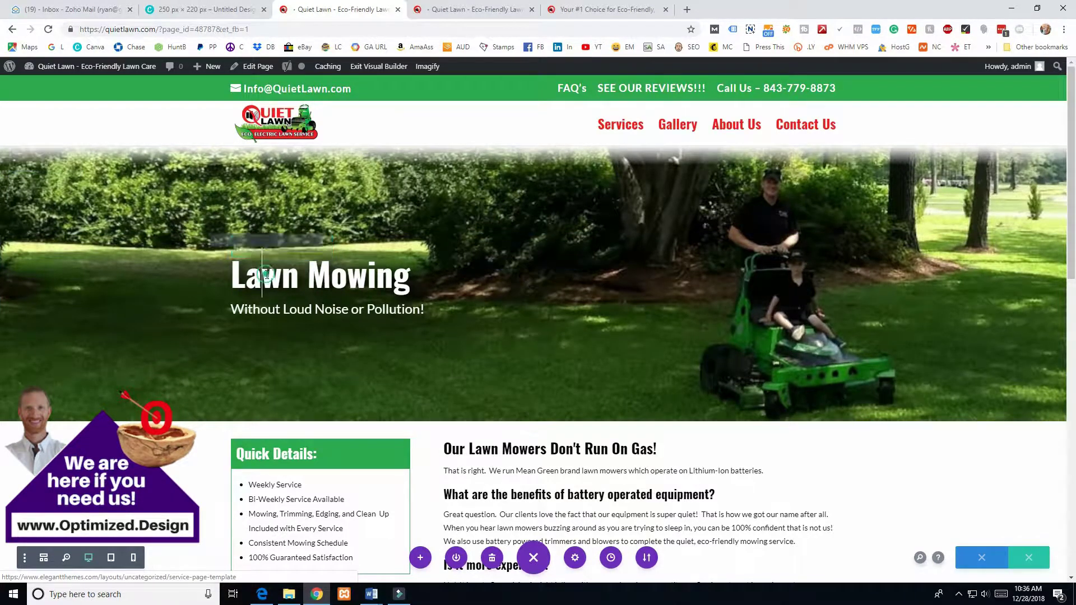
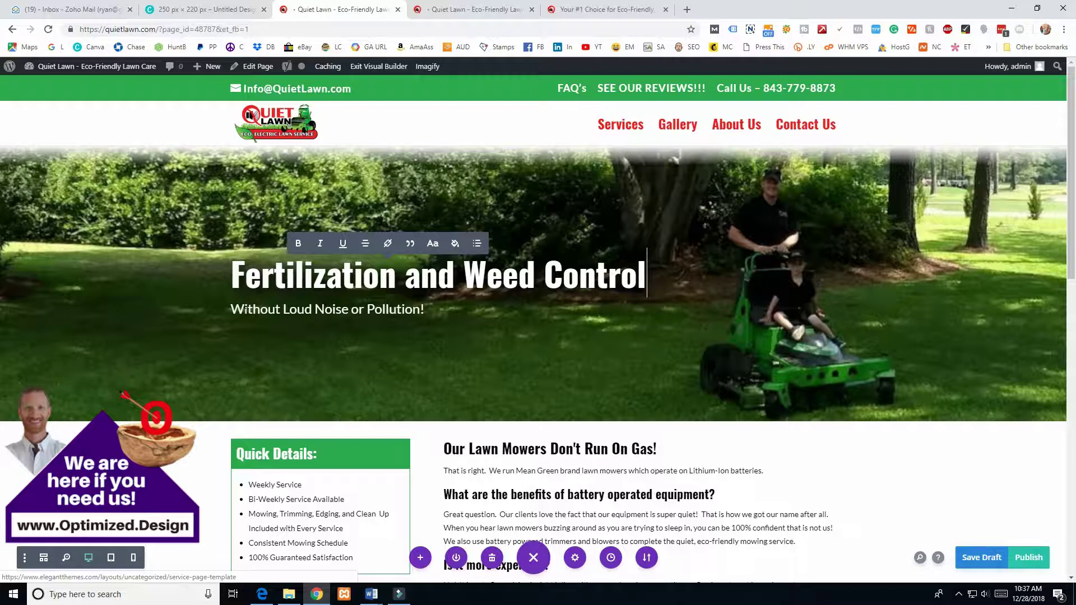
pyautogui.write('Organic, e')
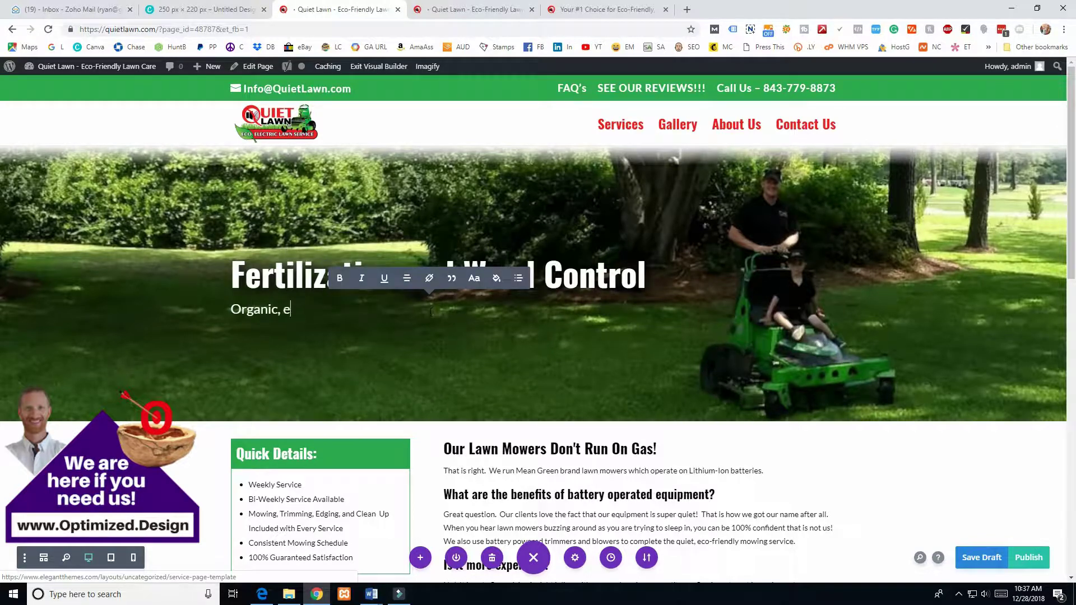
pyautogui.write('arth friendly lawn treatments.')
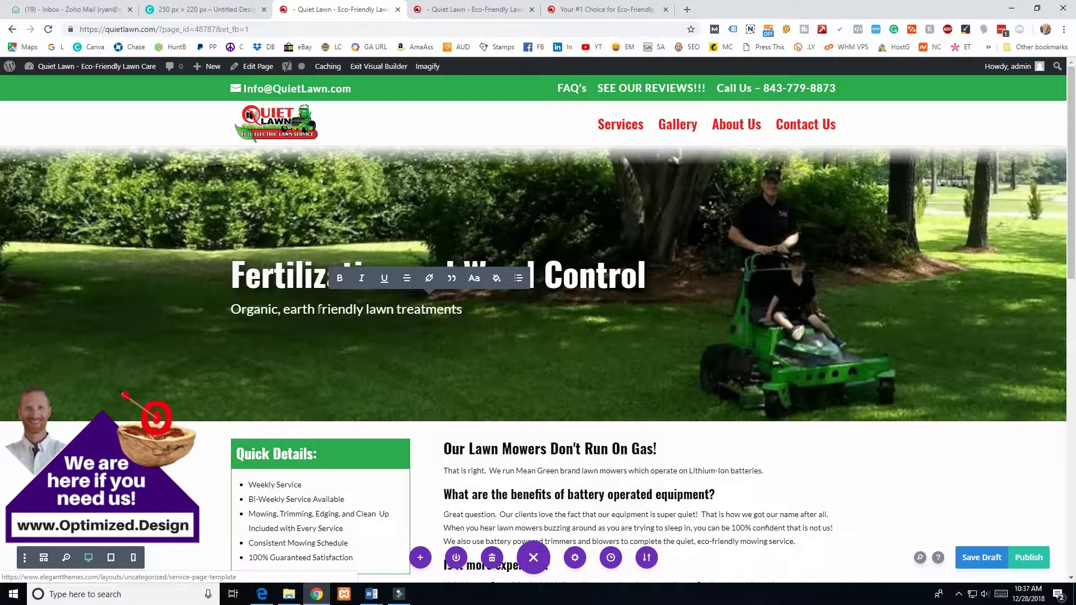
# - Capitalize the words of the hero subheading so it reads "Organic, Earth Friendly Lawn Treatments"
pyautogui.click(290, 310)
pyautogui.press('BackSpace')
pyautogui.write('E')
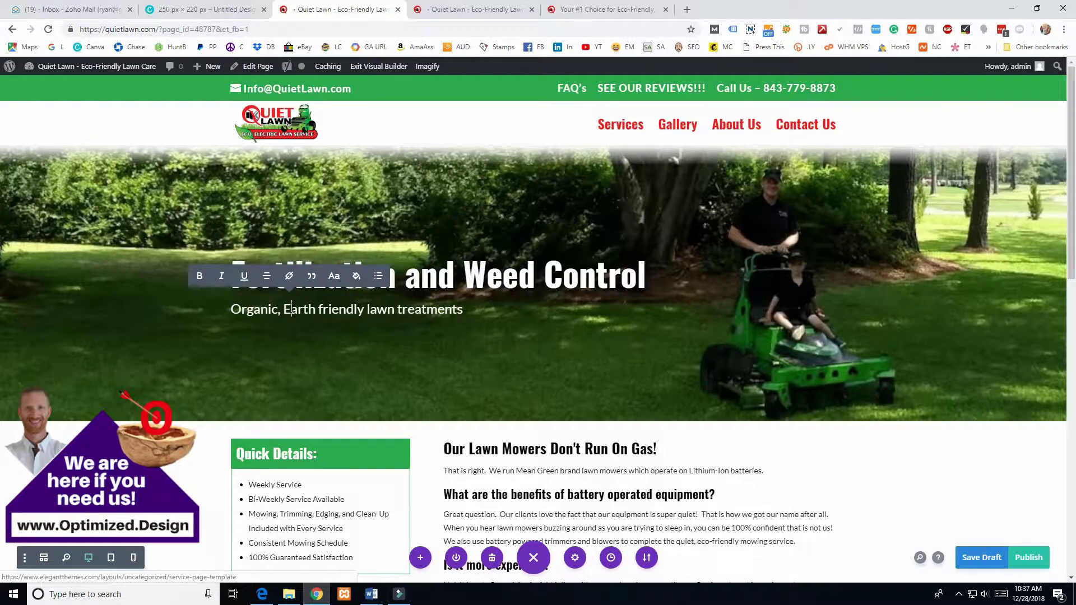
pyautogui.press('Delete')
pyautogui.write('F')
pyautogui.press('Right')
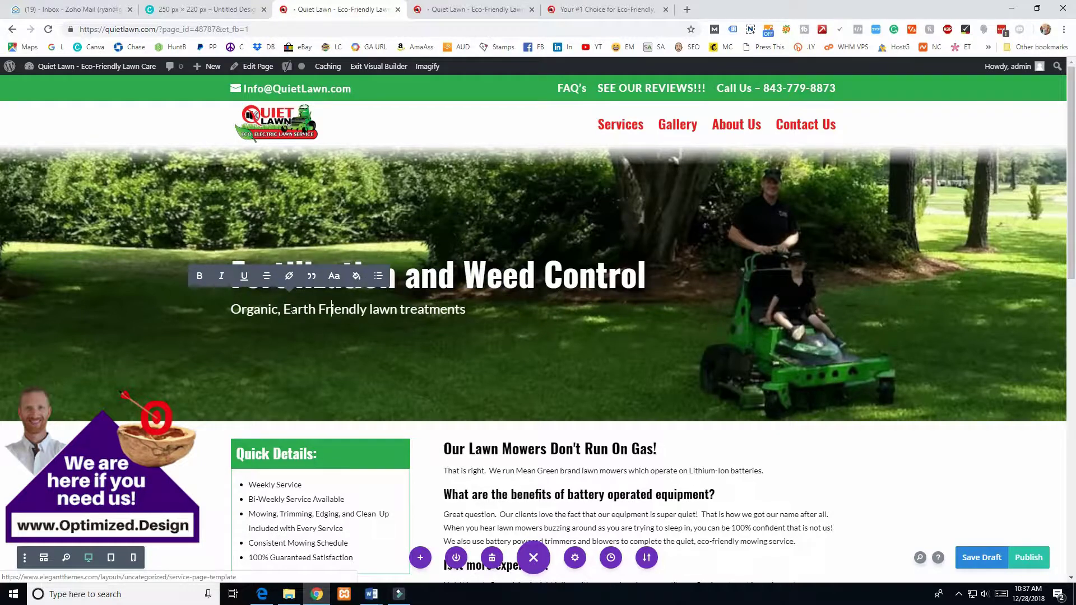
pyautogui.press('Delete')
pyautogui.write('L')
pyautogui.press('Delete')
pyautogui.write('T')
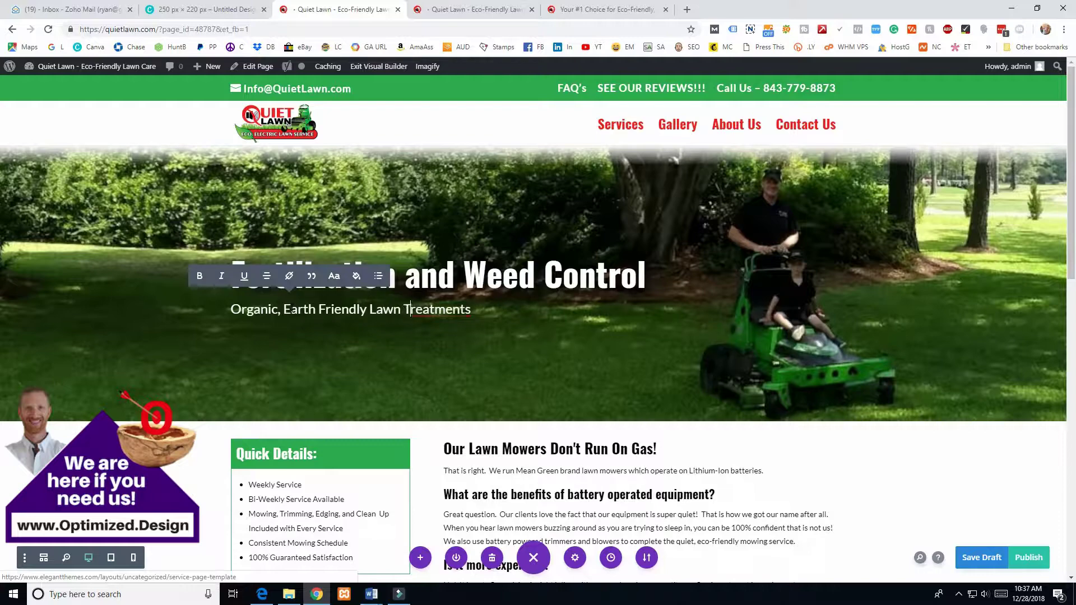
# - Examine the template's body text, quick contact form and red call-to-action box for content to adapt to the new service
pyautogui.click(493, 448)
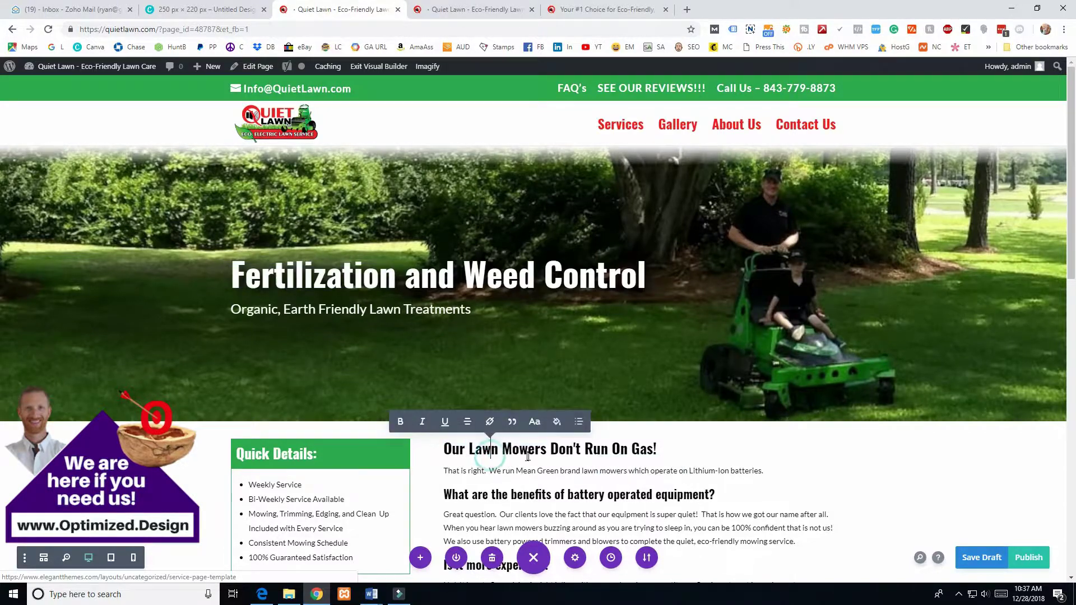
pyautogui.scroll(-2, 500, 445)
pyautogui.scroll(-4, 500, 445)
pyautogui.click(470, 278)
pyautogui.click(521, 384)
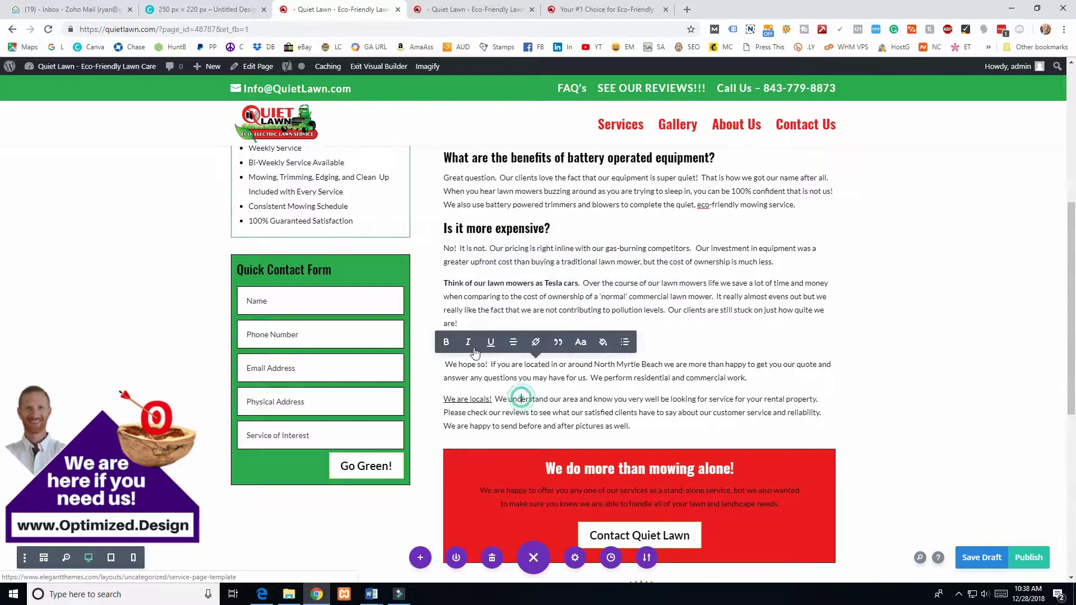
pyautogui.scroll(-2, 666, 448)
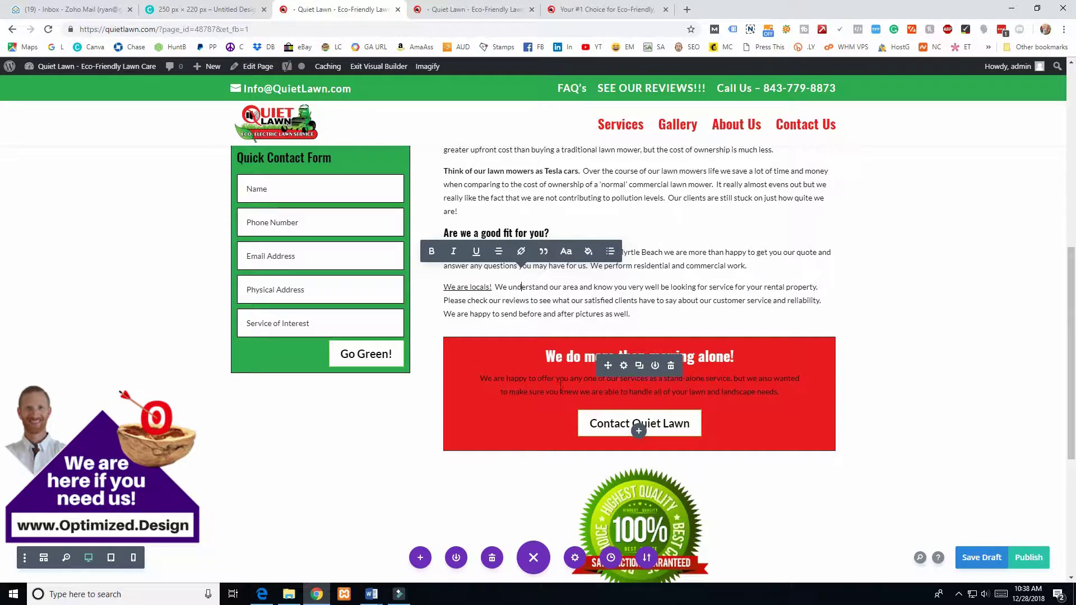
pyautogui.scroll(-1, 561, 386)
pyautogui.scroll(3, 259, 327)
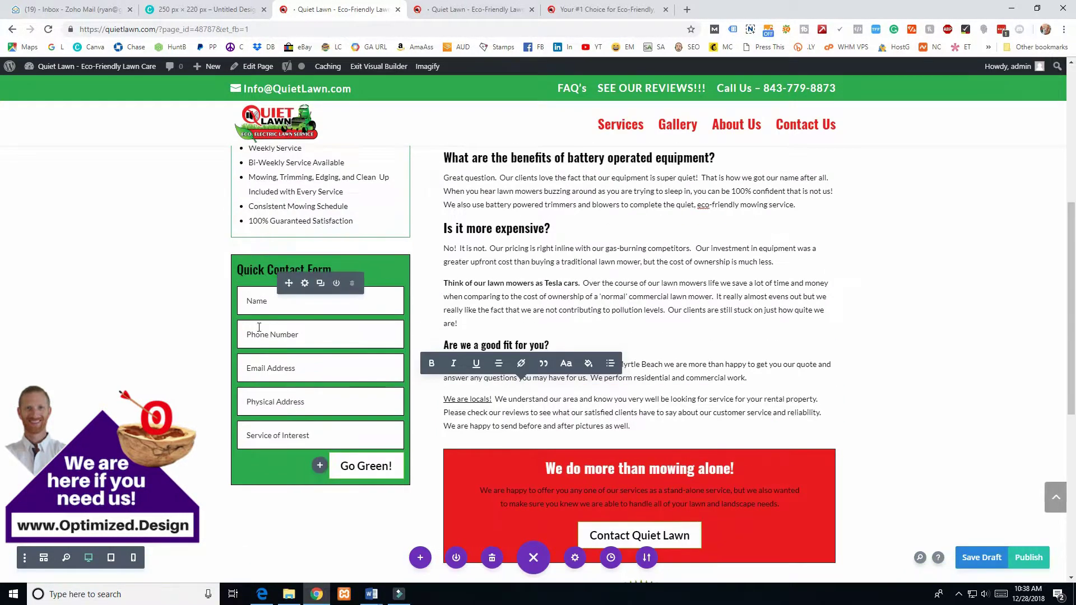
pyautogui.scroll(3, 259, 328)
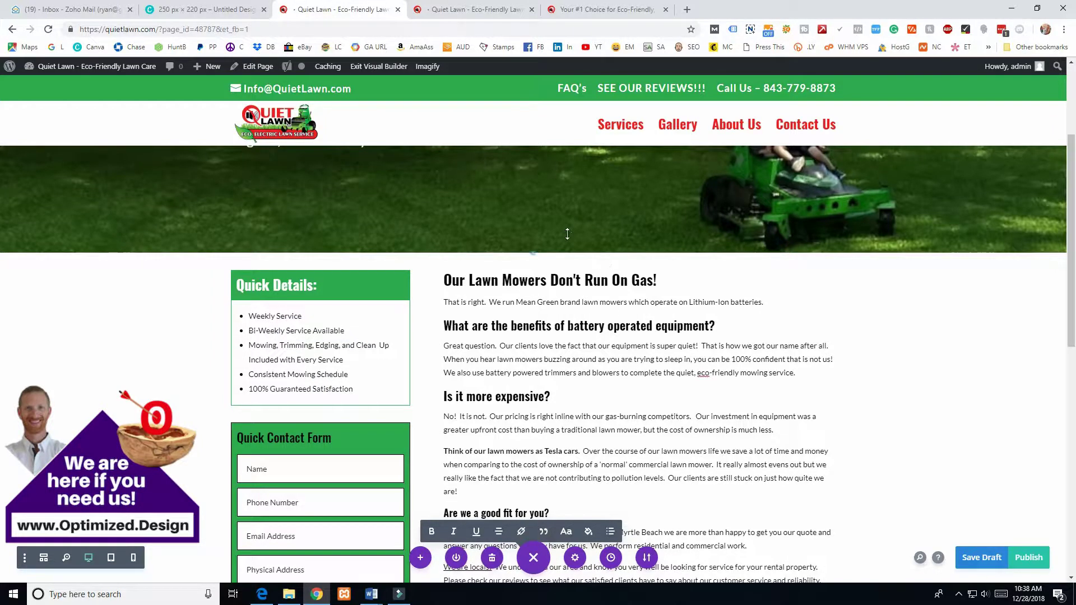
pyautogui.scroll(3, 566, 313)
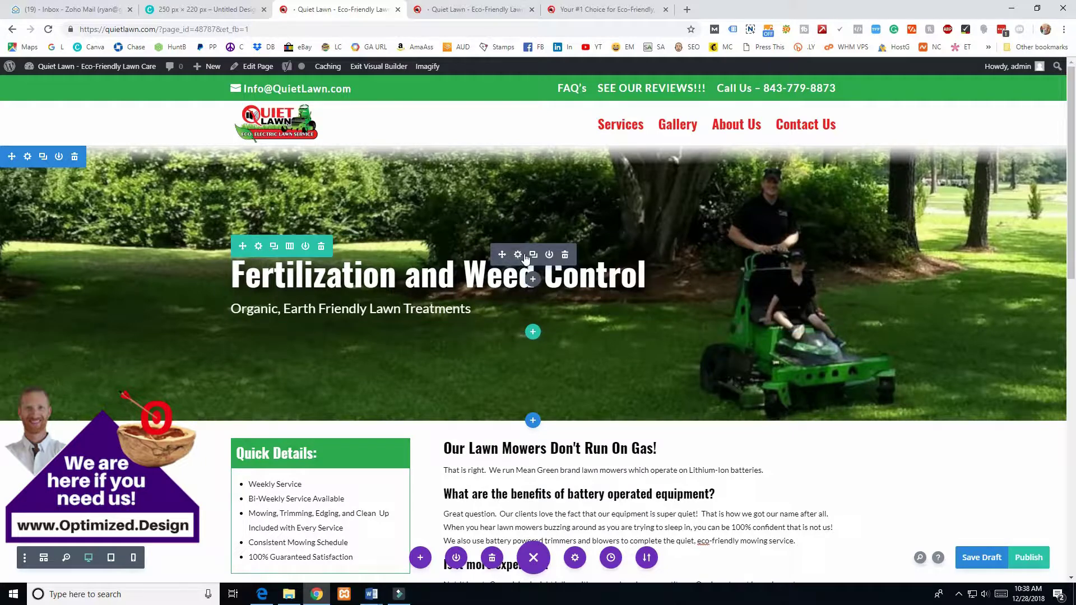
# - Insert a regular section with a row of three equal columns between the hero and the Quick Details section
pyautogui.click(532, 420)
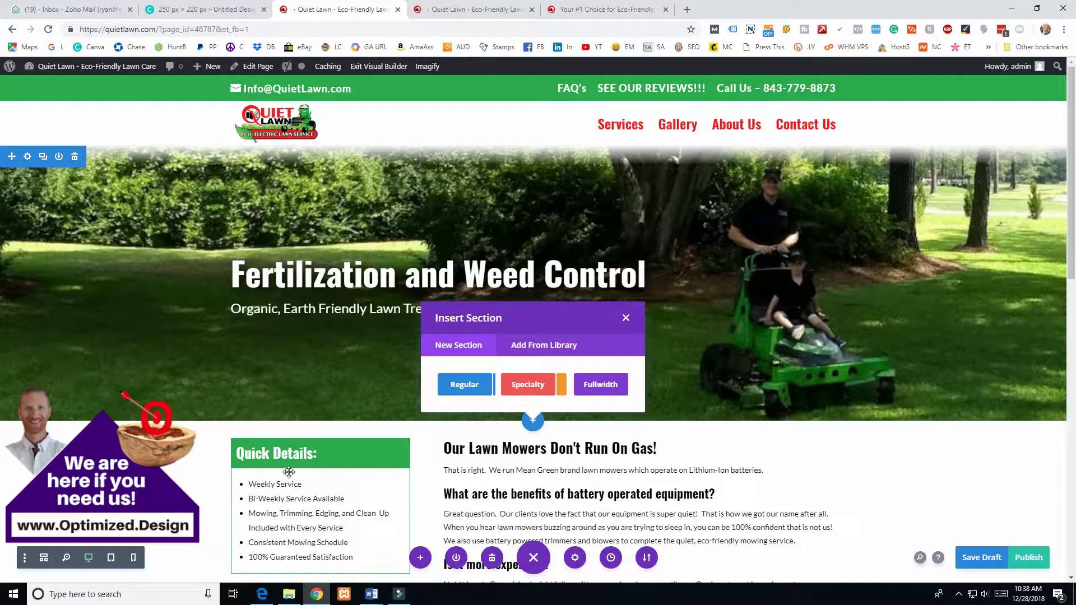
pyautogui.click(626, 318)
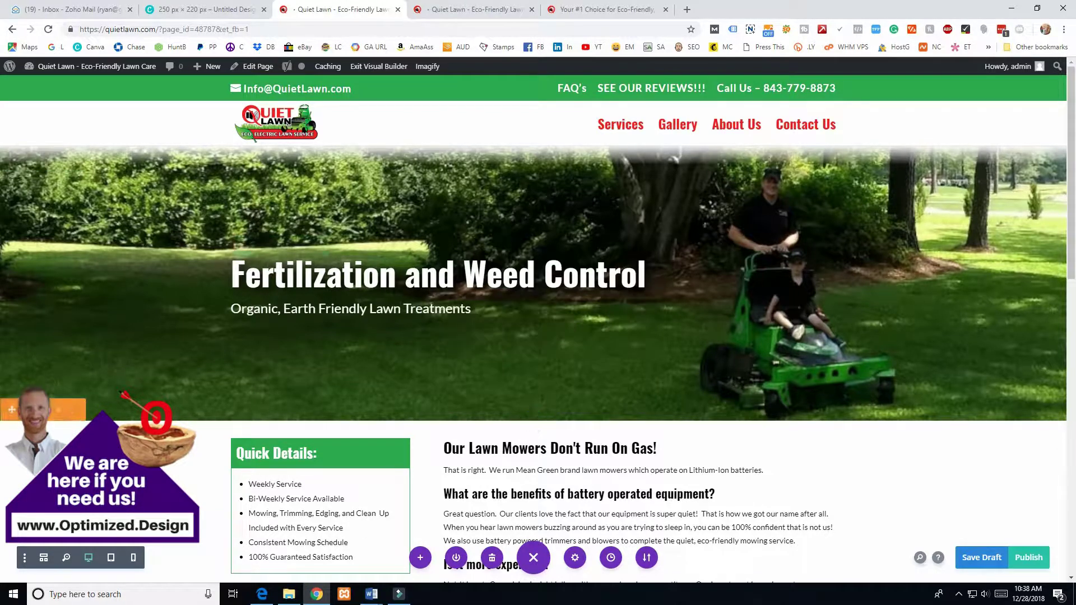
pyautogui.scroll(-2, 554, 483)
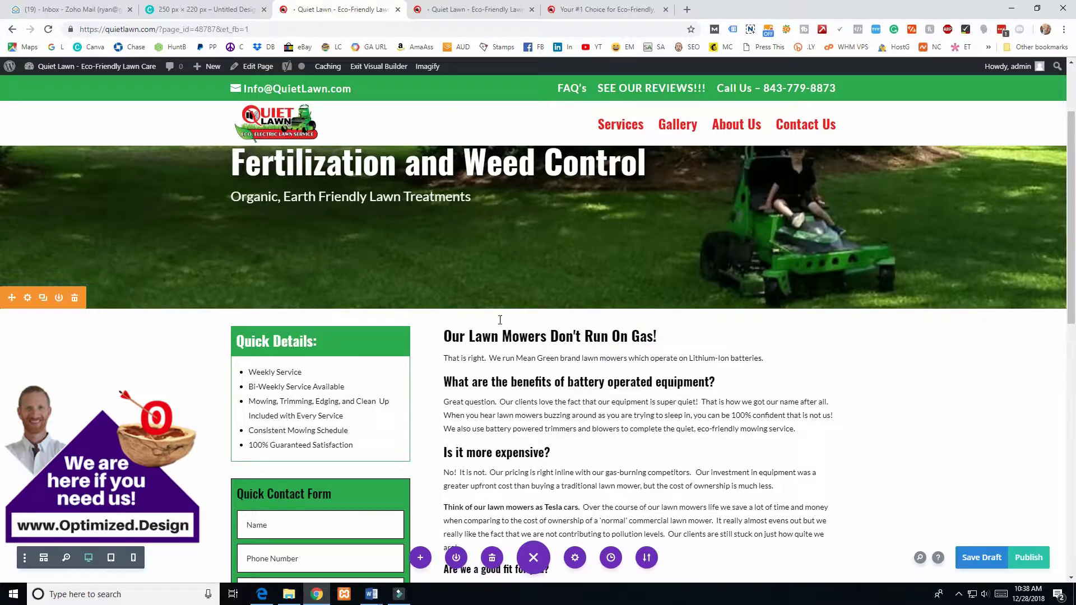
pyautogui.click(533, 309)
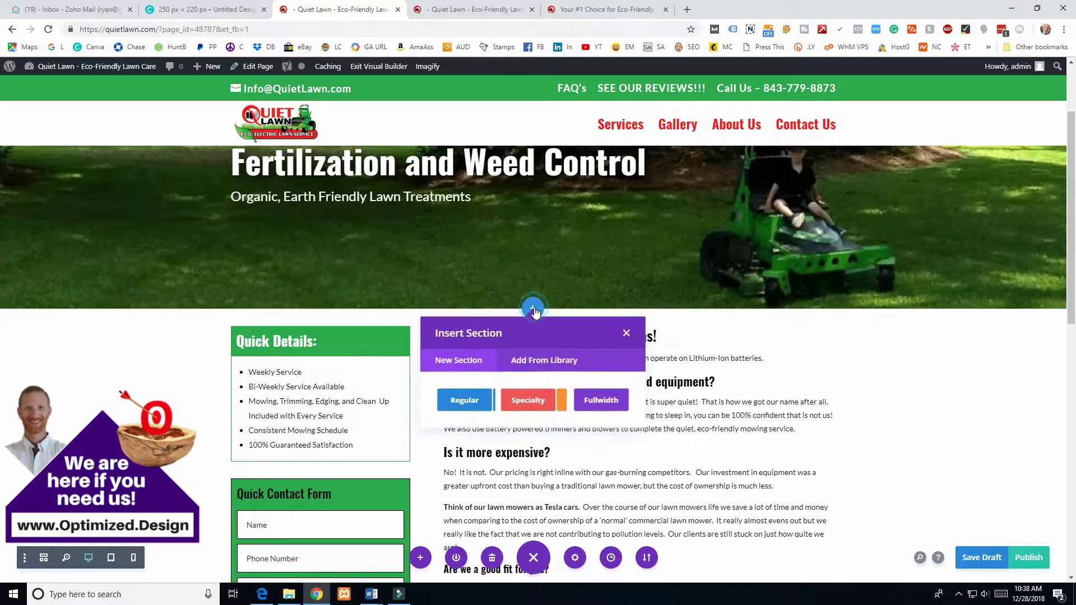
pyautogui.click(463, 399)
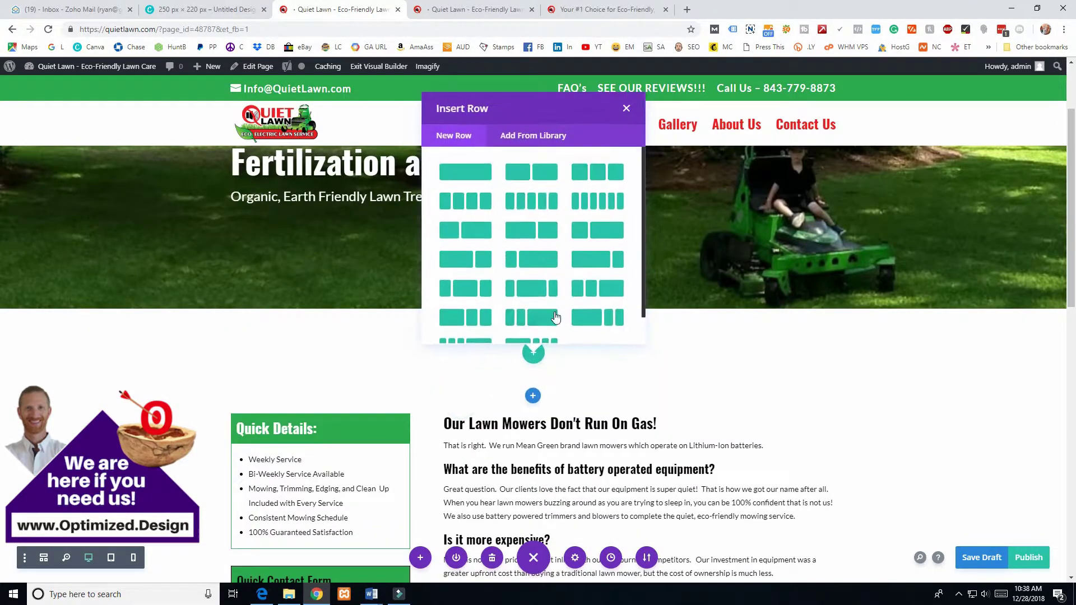
pyautogui.scroll(-1, 462, 281)
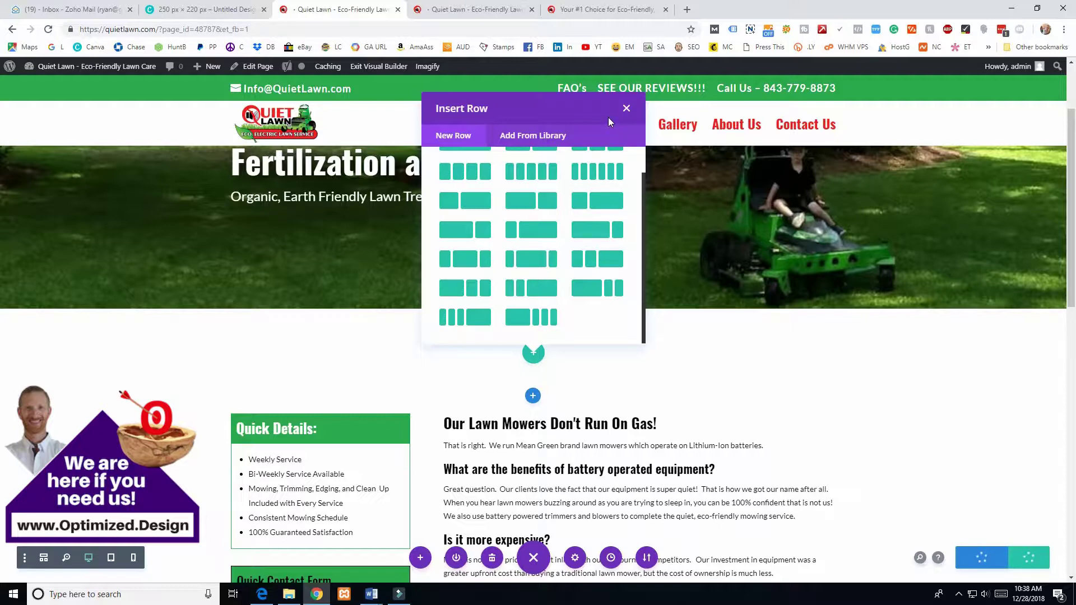
pyautogui.scroll(1, 496, 231)
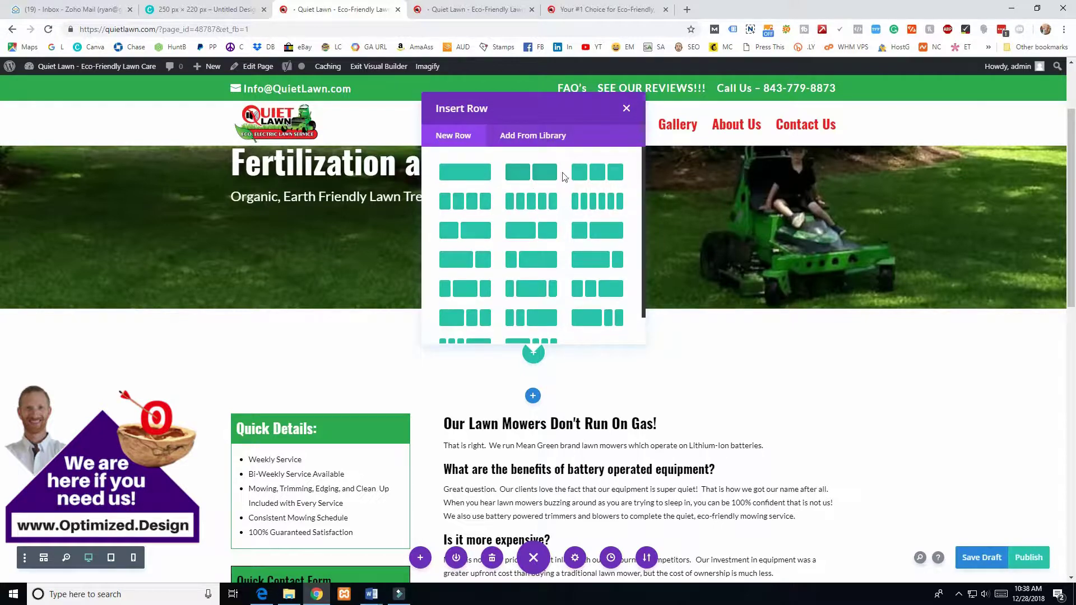
pyautogui.click(595, 172)
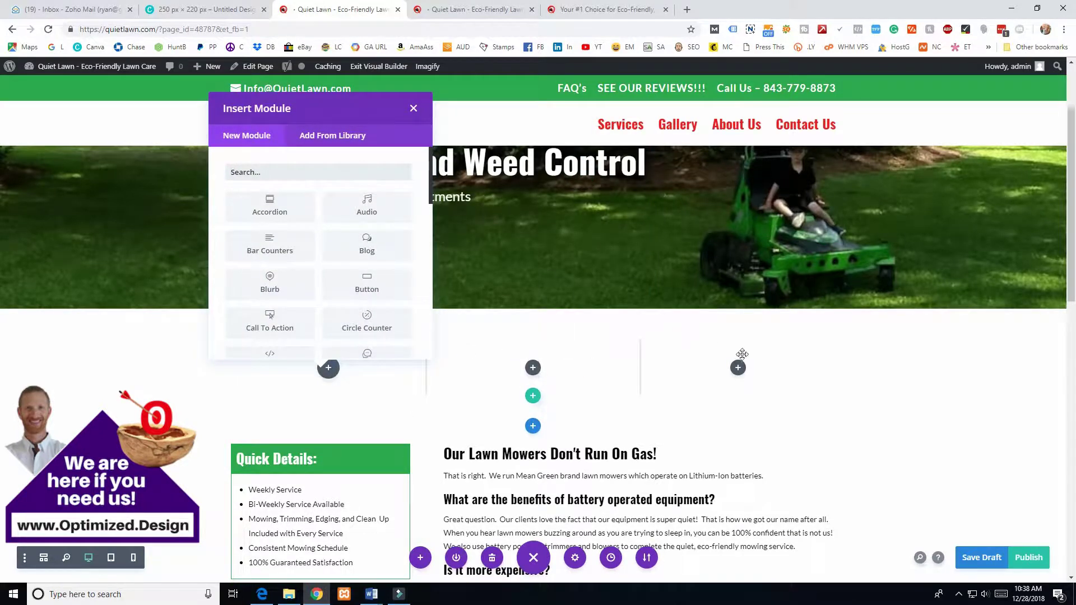
# - Look through the modules available for the new row without adding one, and view the page down to the footer
pyautogui.scroll(-10, 274, 212)
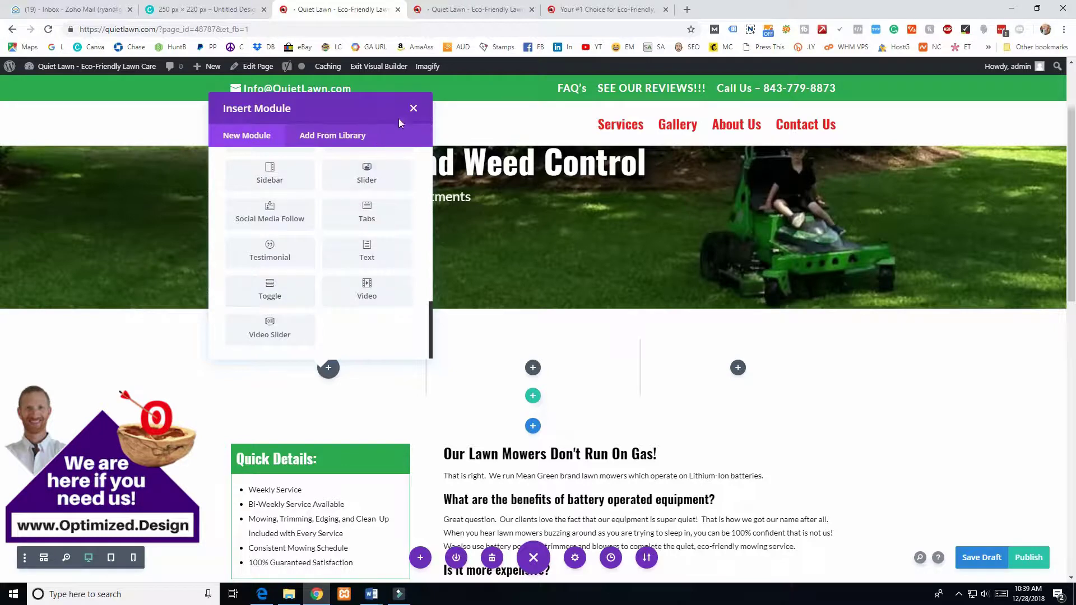
pyautogui.click(414, 109)
pyautogui.scroll(-3, 319, 387)
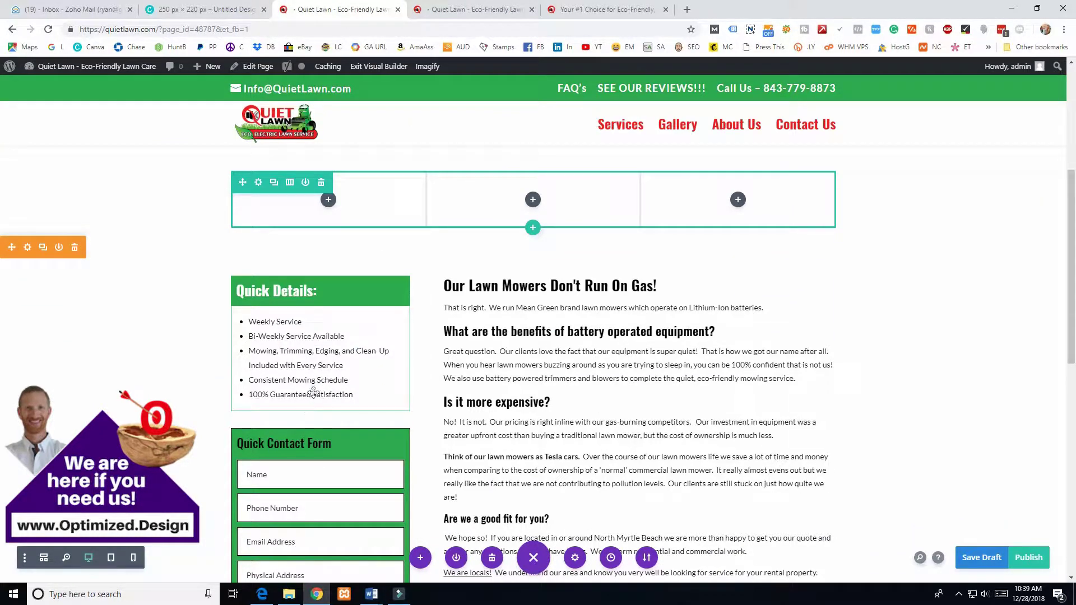
pyautogui.scroll(-10, 320, 393)
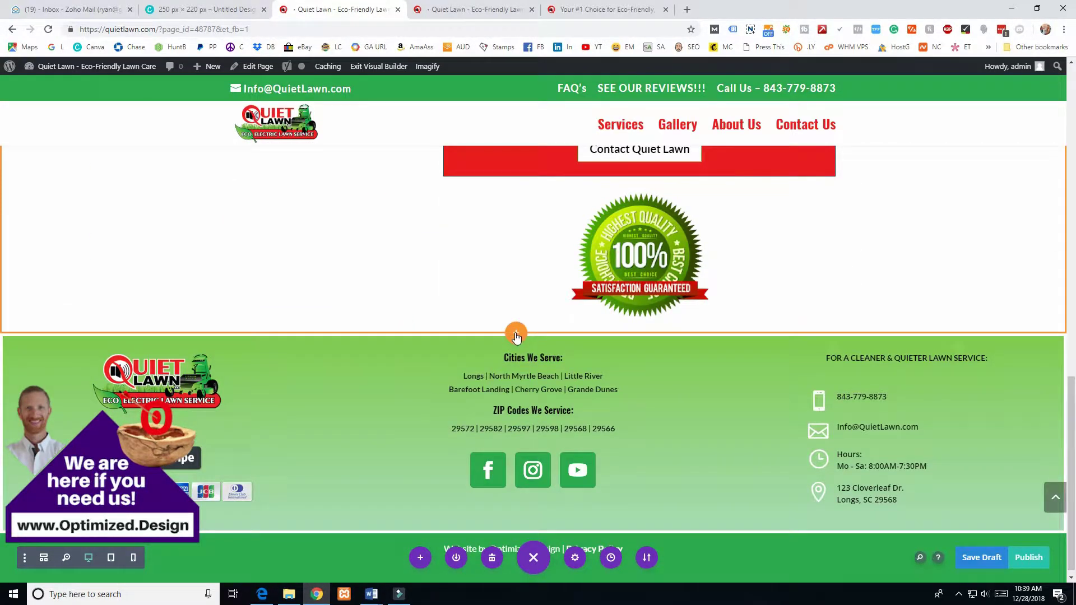
pyautogui.scroll(10, 73, 312)
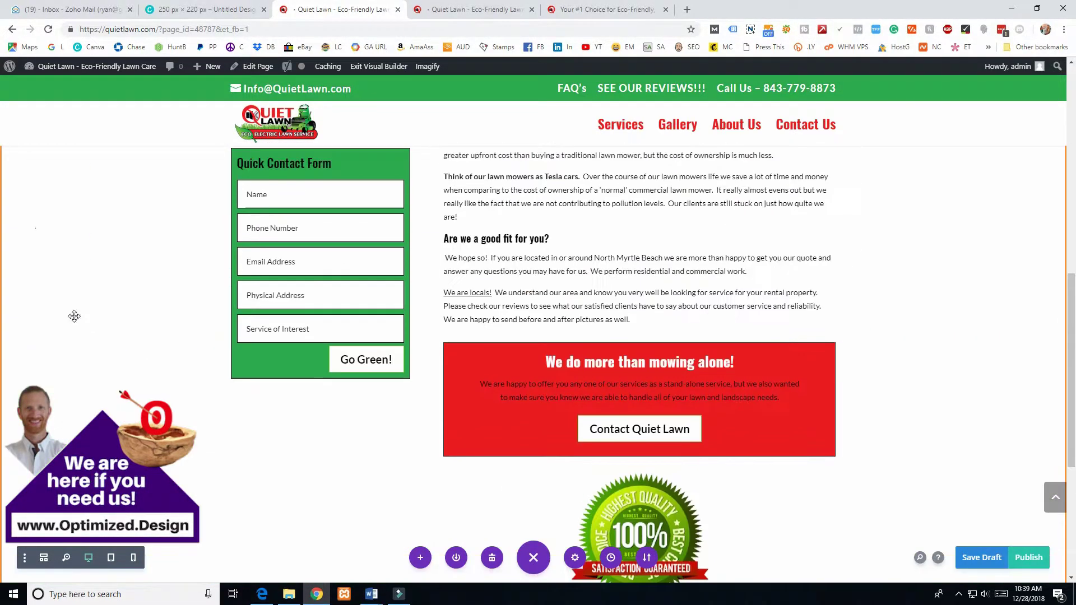
pyautogui.scroll(-10, 68, 219)
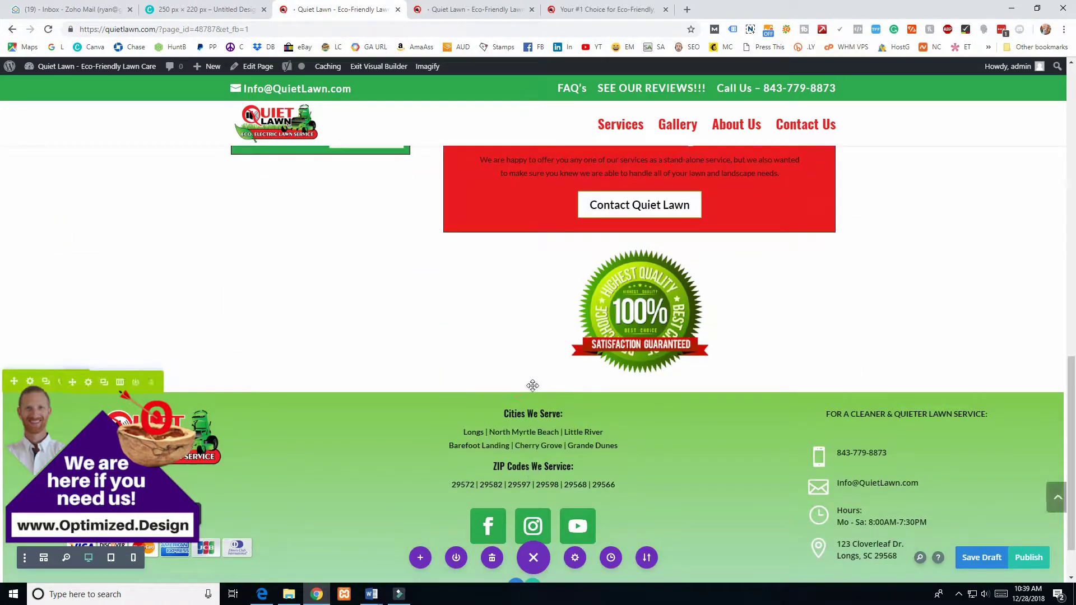
pyautogui.click(516, 391)
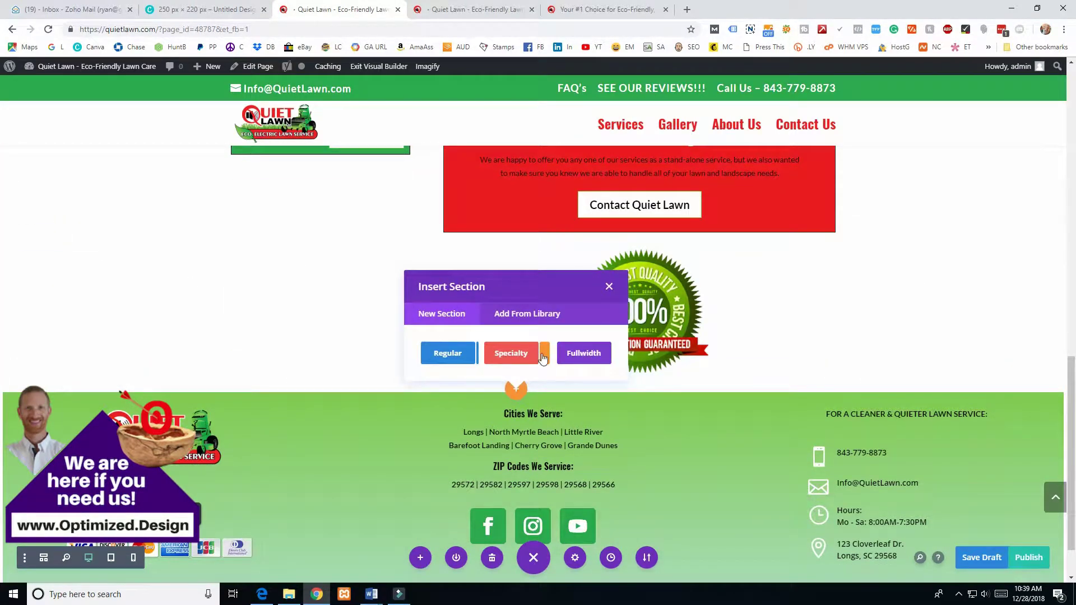
pyautogui.click(610, 286)
# - Delete the empty three-column section between the hero and the Quick Details section
pyautogui.scroll(3, 365, 411)
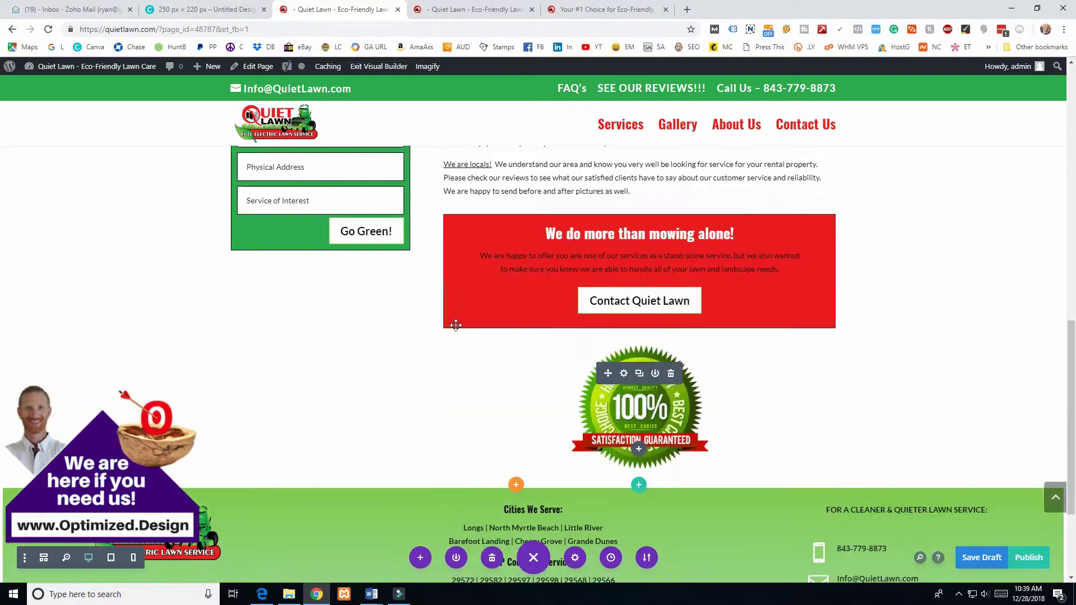
pyautogui.scroll(6, 251, 384)
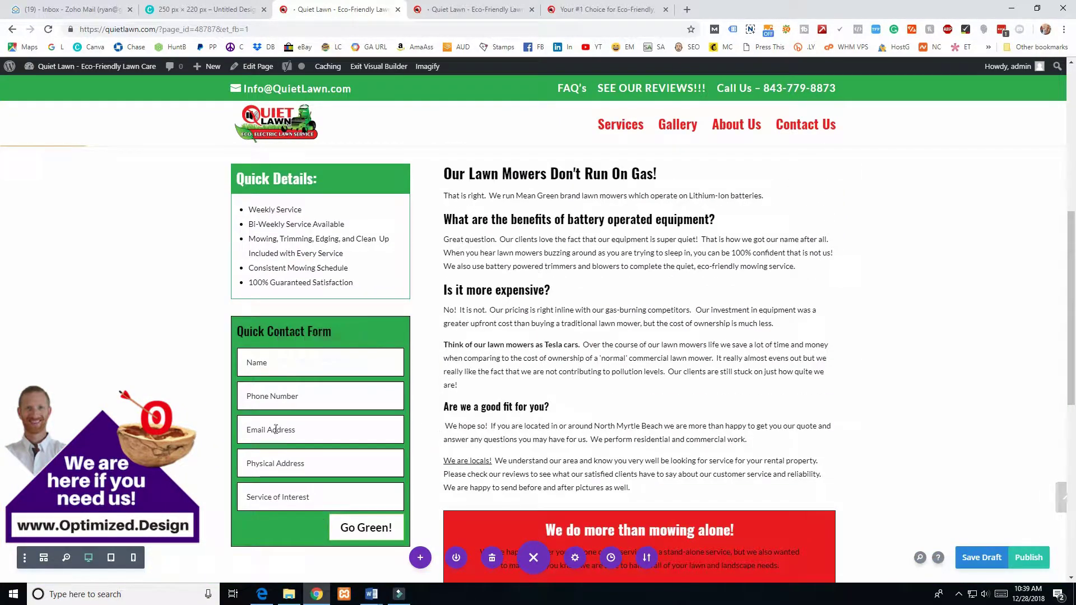
pyautogui.scroll(3, 303, 330)
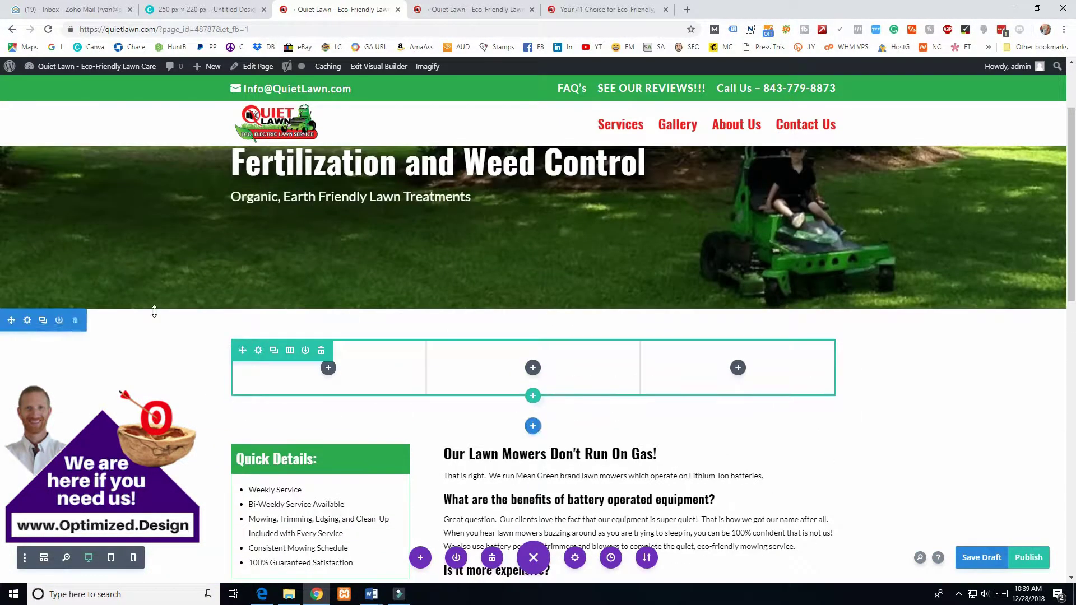
pyautogui.click(75, 321)
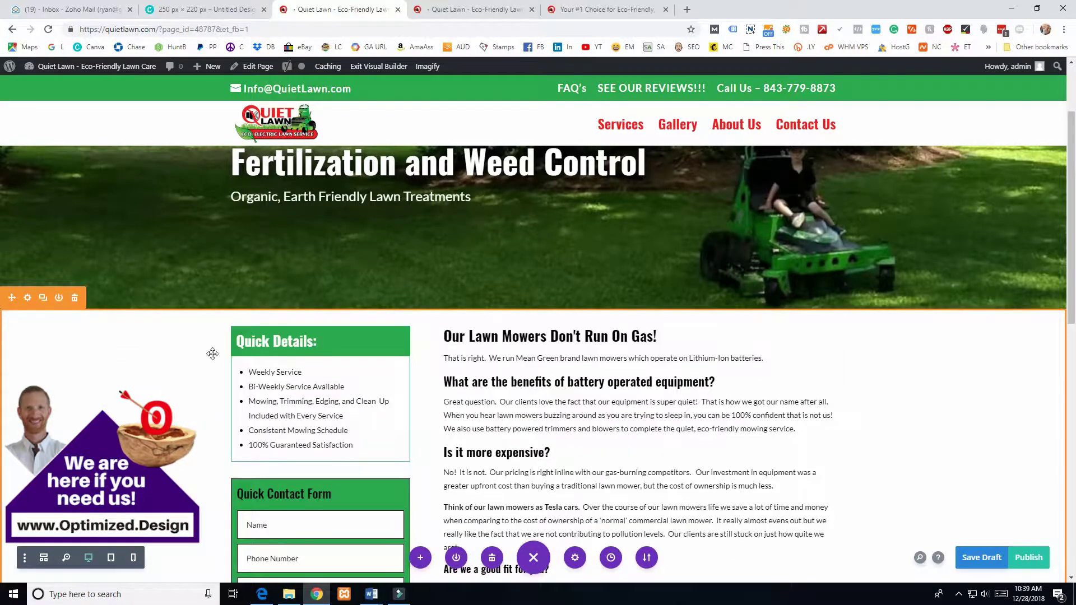
# - Review the page from the hero to the satisfaction badge and publish it
pyautogui.scroll(2, 463, 388)
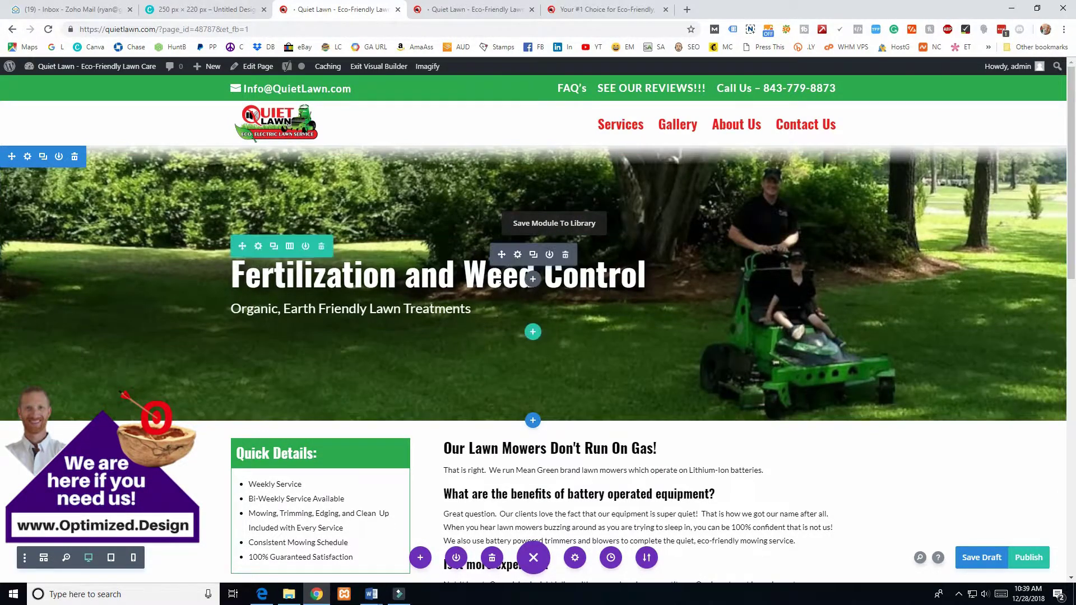
pyautogui.scroll(-15, 409, 325)
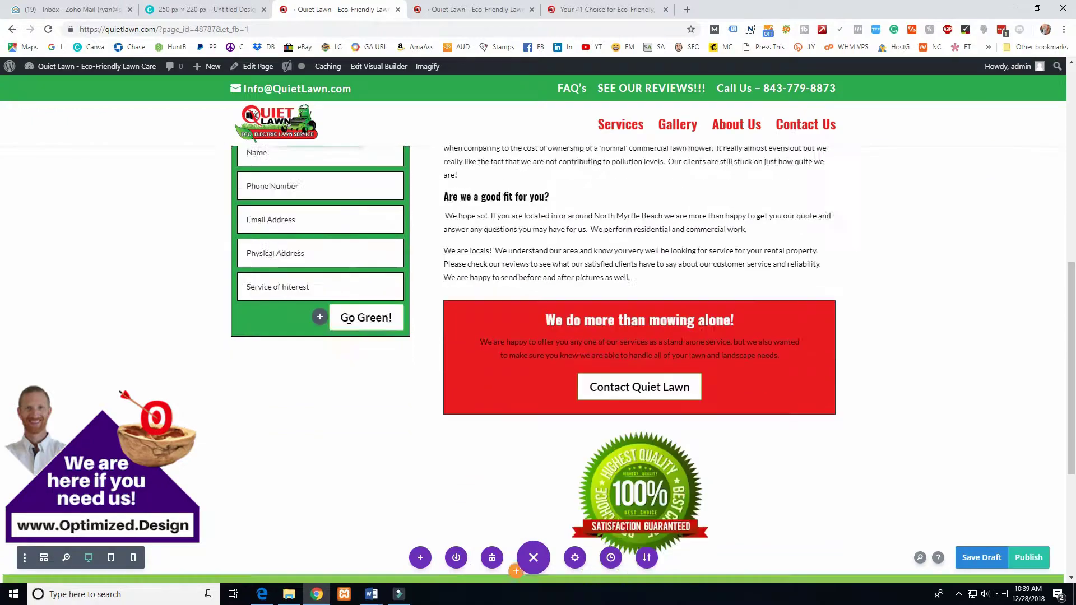
pyautogui.scroll(8, 844, 469)
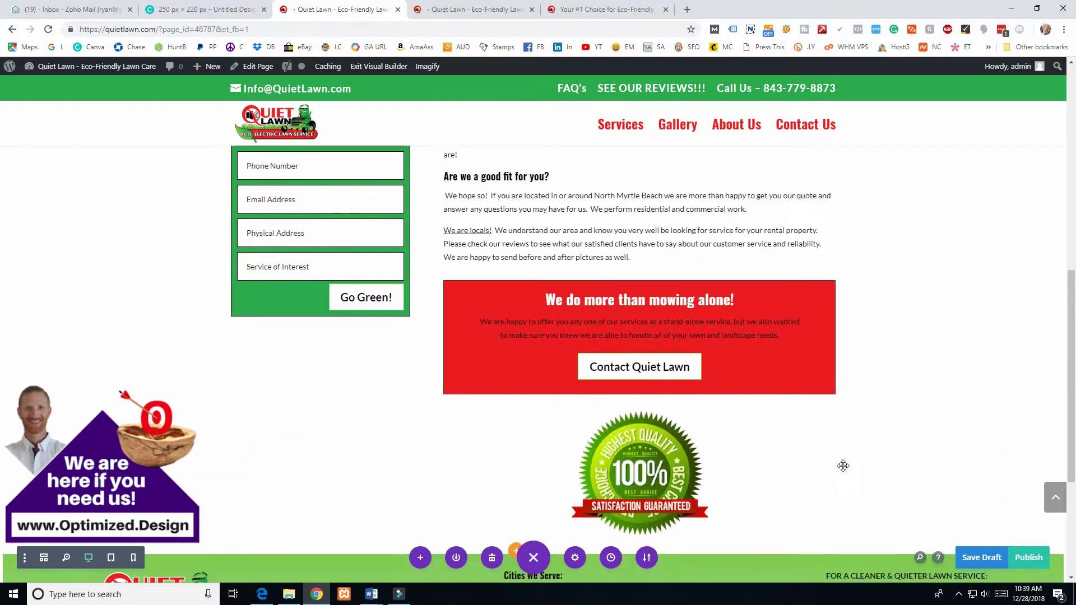
pyautogui.scroll(5, 843, 470)
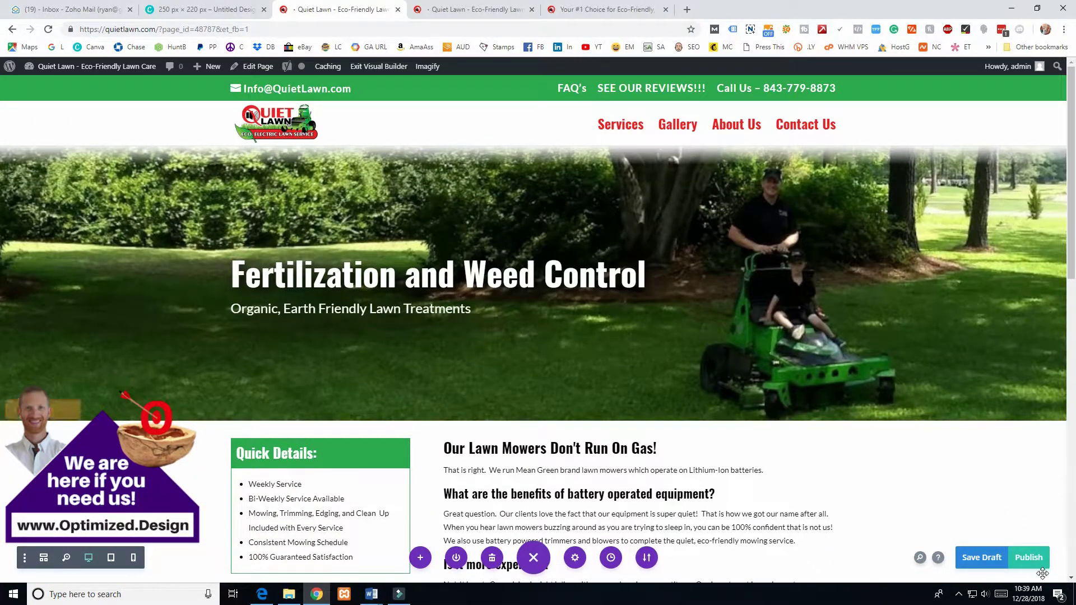
pyautogui.click(1019, 561)
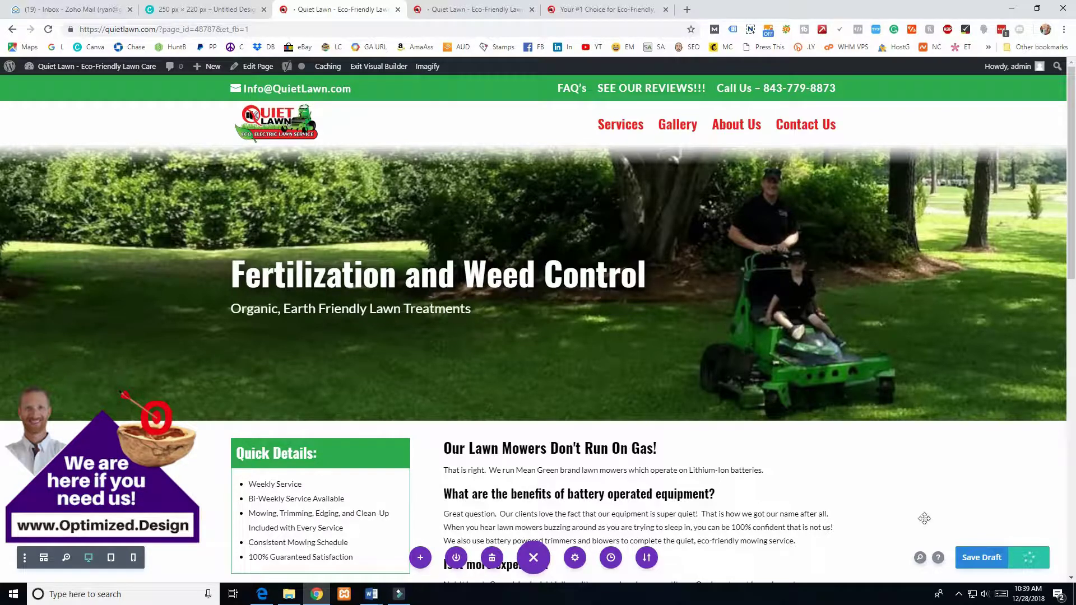
# - Examine the inline formatting options for the Quick Details list, including alignment, fonts and heading levels, without changing the text
pyautogui.scroll(-2, 316, 397)
pyautogui.scroll(-1, 316, 398)
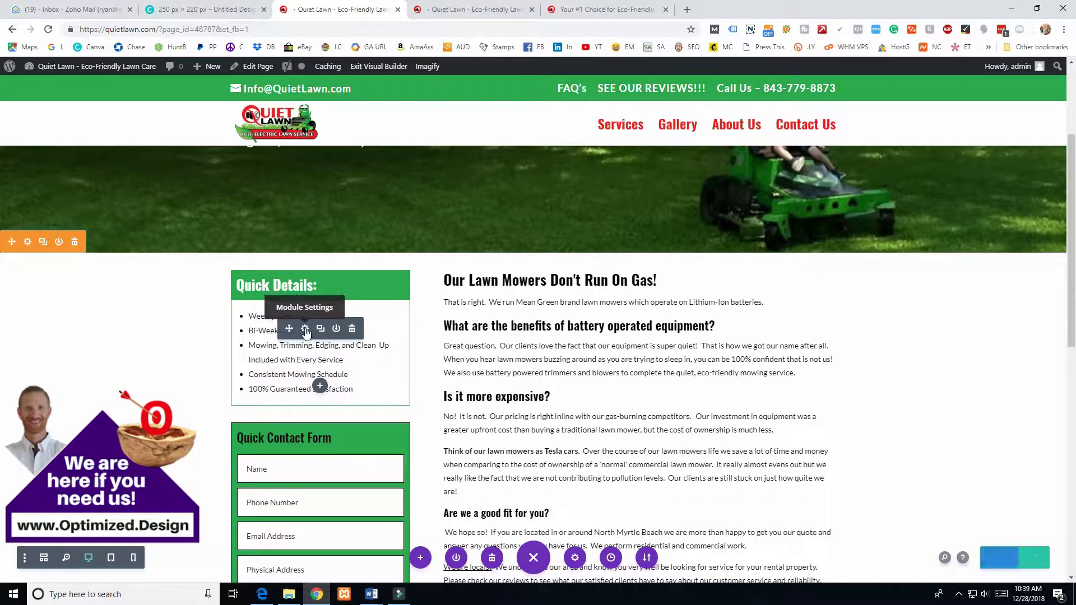
pyautogui.click(273, 331)
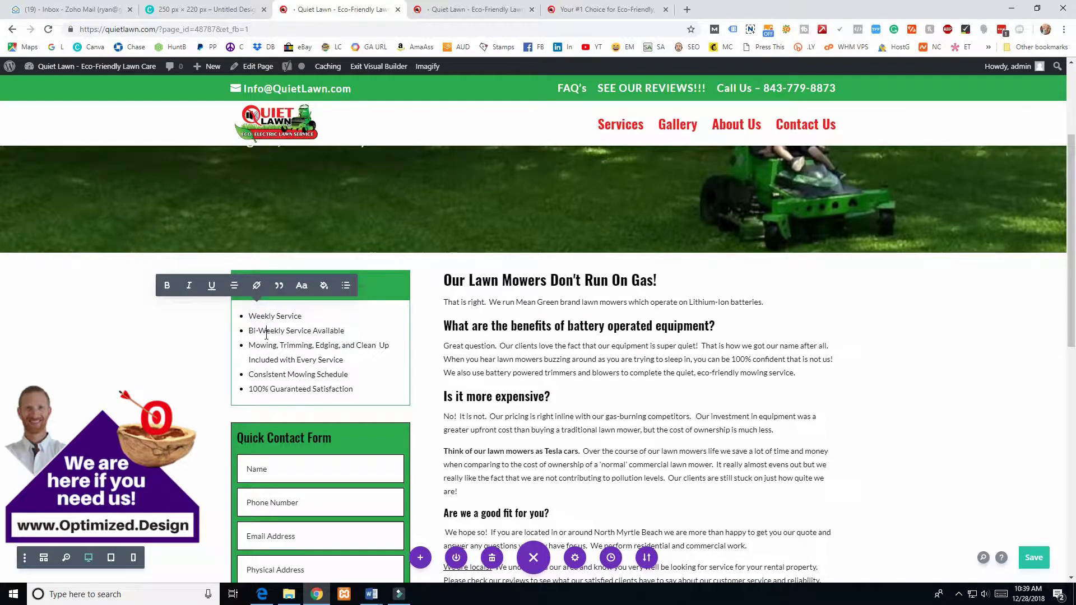
pyautogui.press('Down')
pyautogui.press('Down')
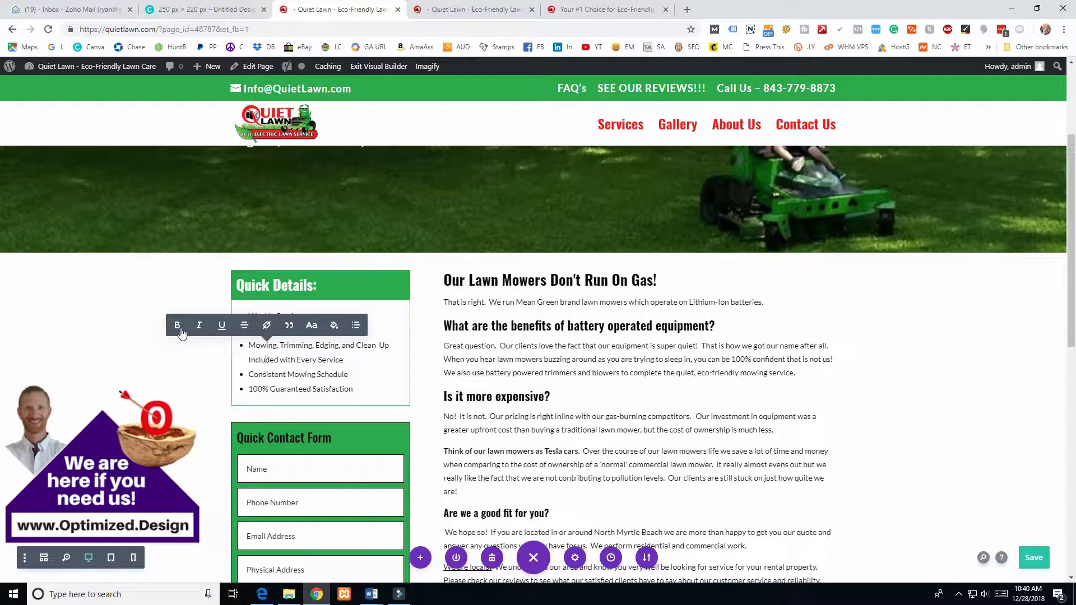
pyautogui.click(243, 327)
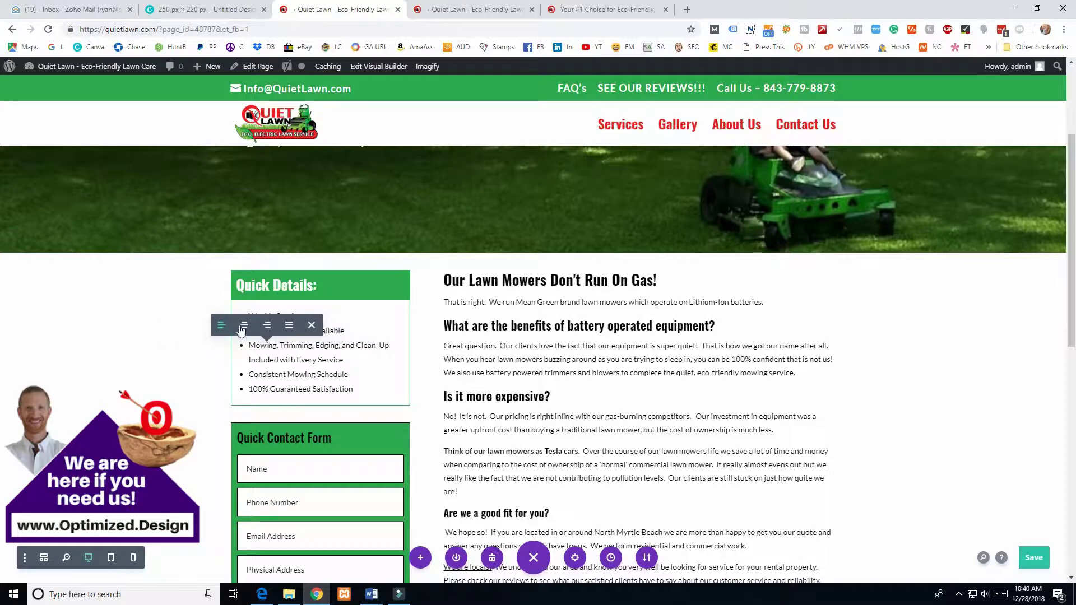
pyautogui.click(312, 328)
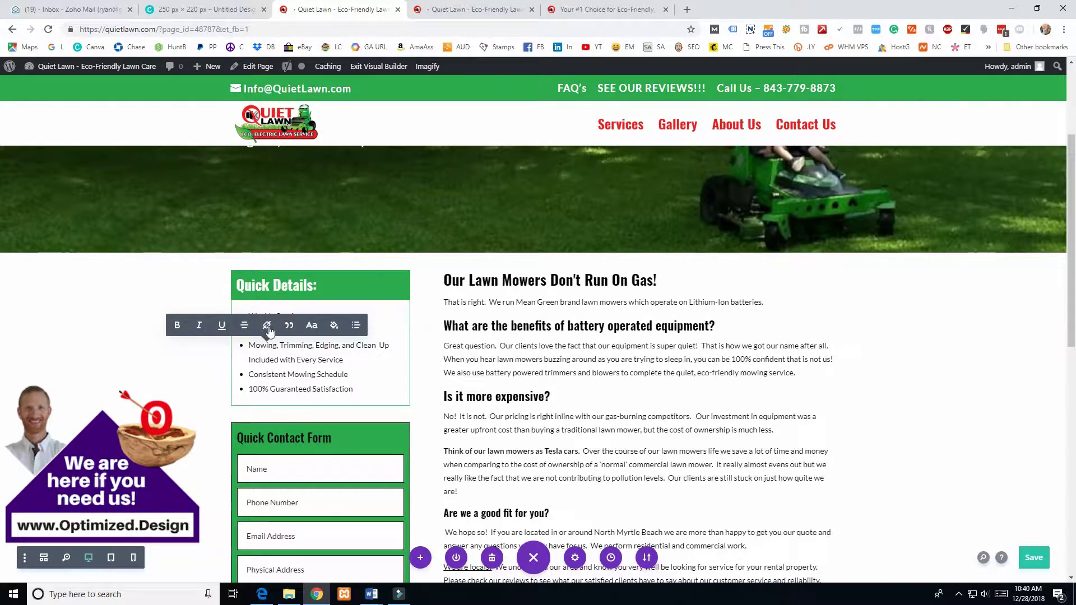
pyautogui.click(312, 328)
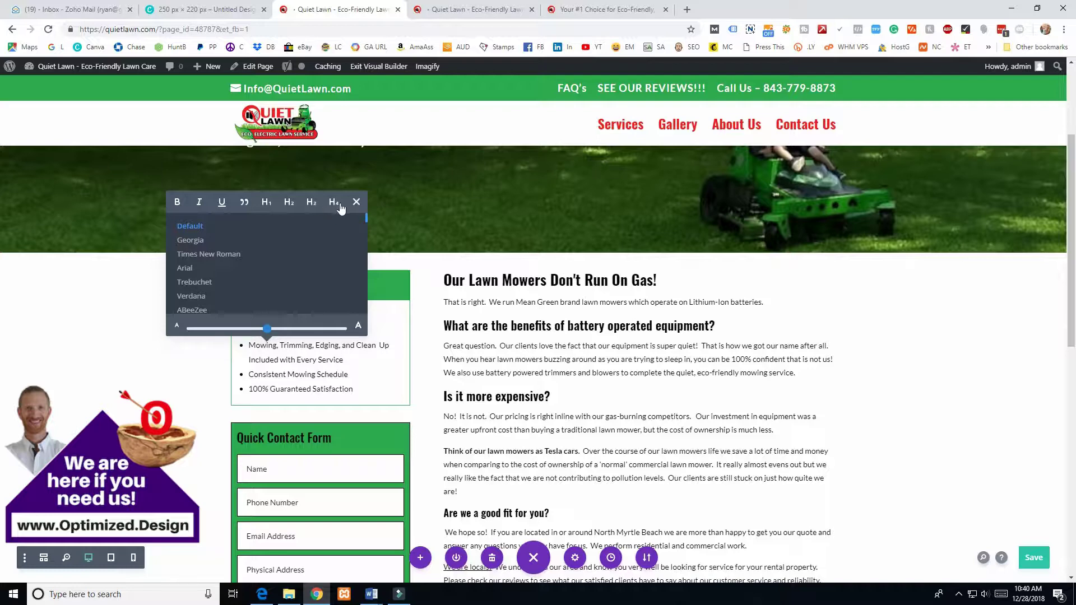
pyautogui.click(356, 202)
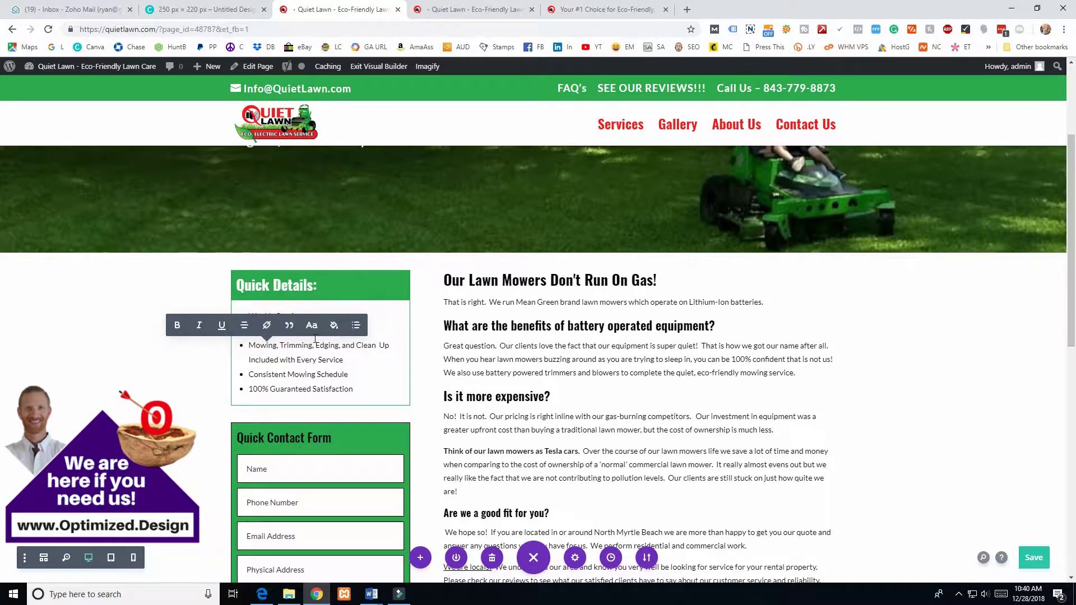
pyautogui.doubleClick(287, 348)
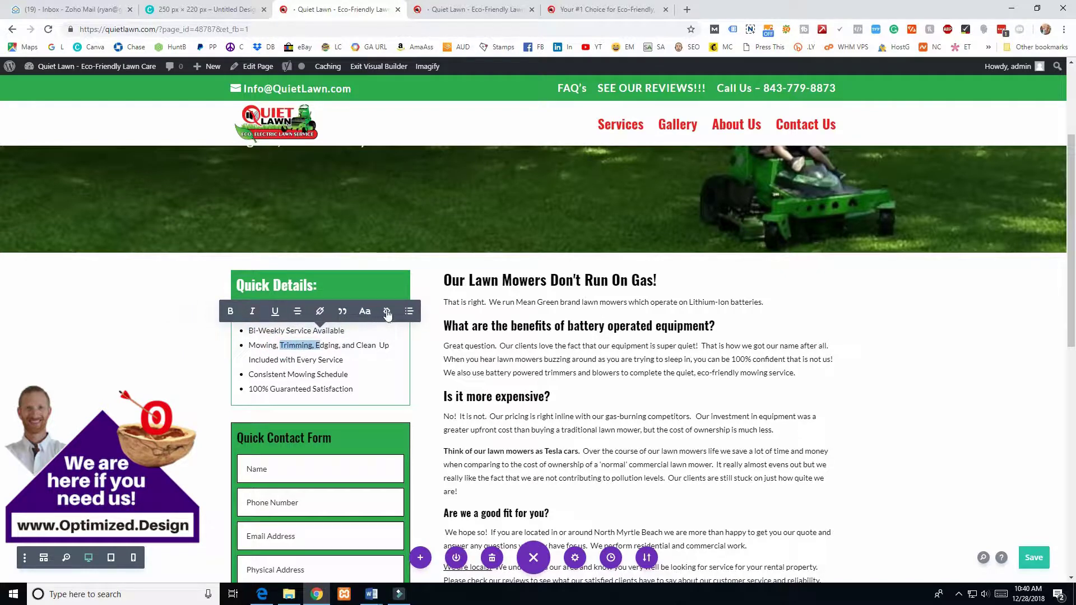
pyautogui.click(559, 303)
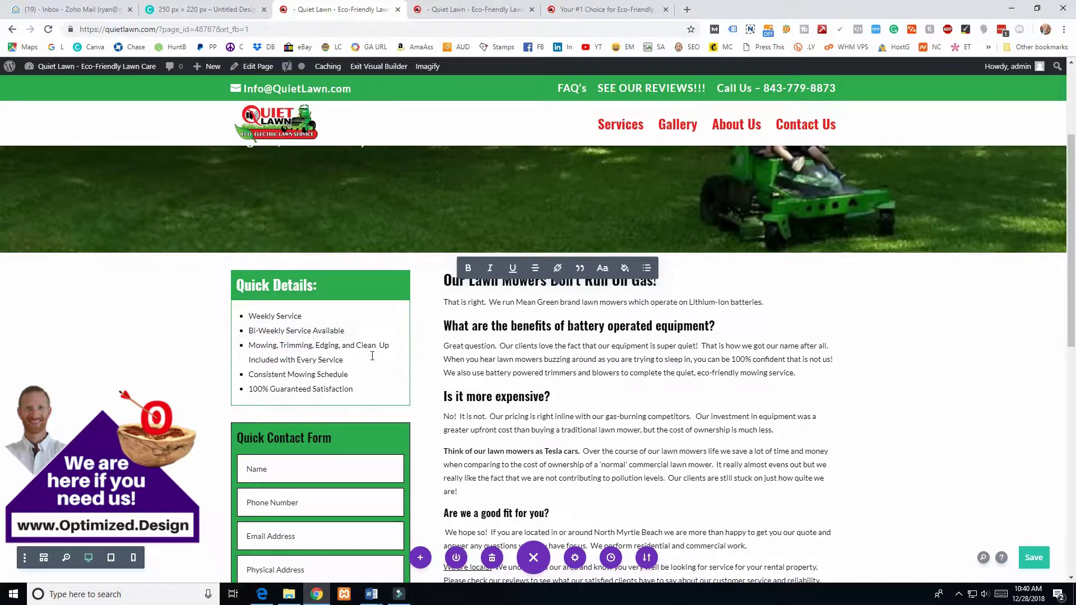
# - Open the text module settings of the Quick Details list and select the text of its first three bullets
pyautogui.scroll(-1, 545, 274)
pyautogui.scroll(-1, 544, 274)
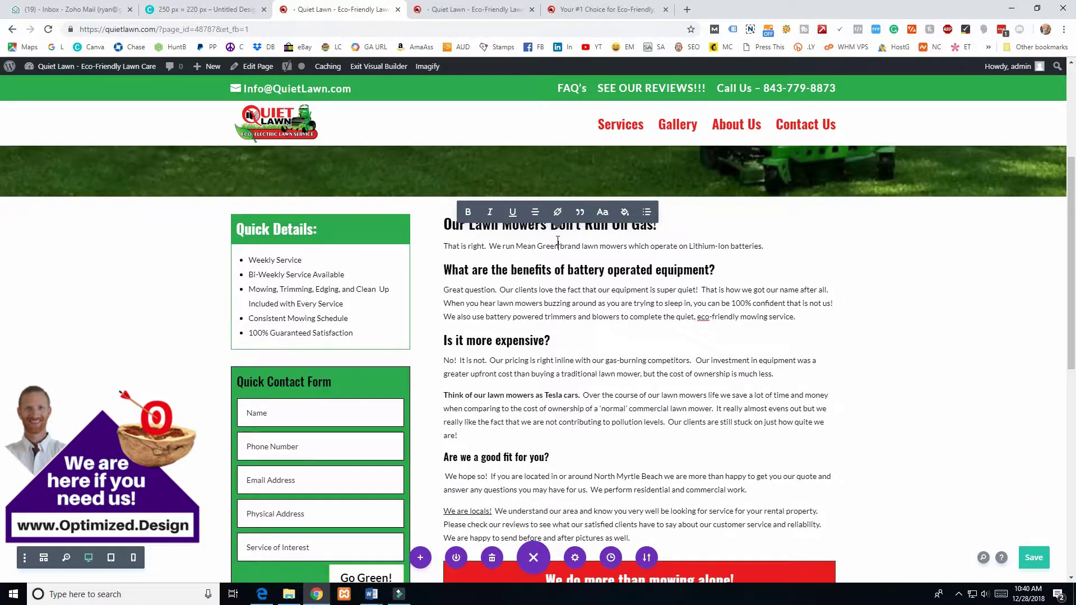
pyautogui.scroll(-2, 558, 241)
pyautogui.scroll(4, 558, 374)
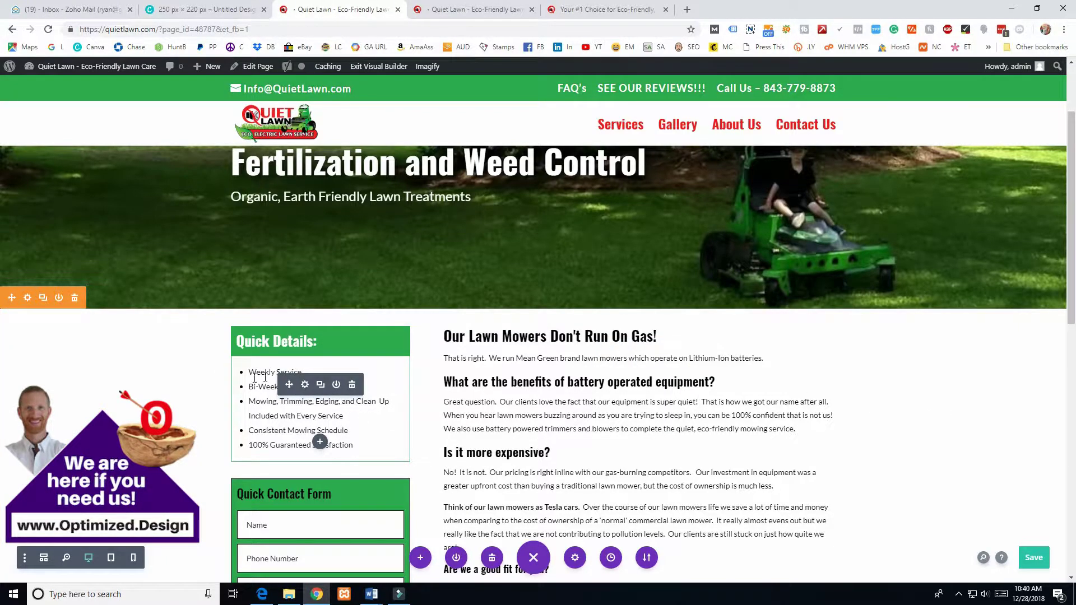
pyautogui.scroll(-1, 255, 377)
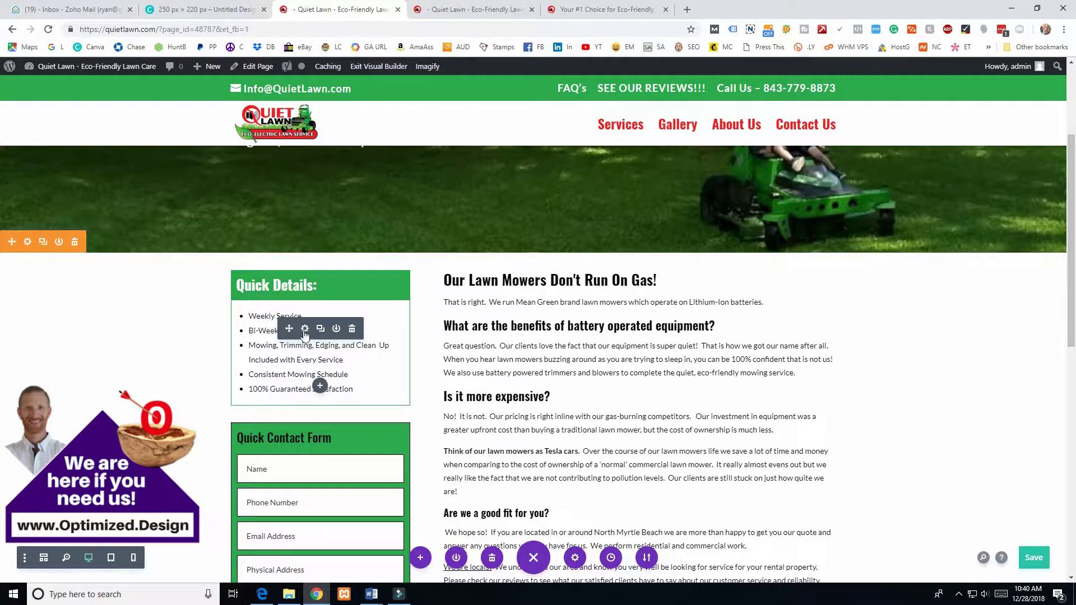
pyautogui.click(305, 333)
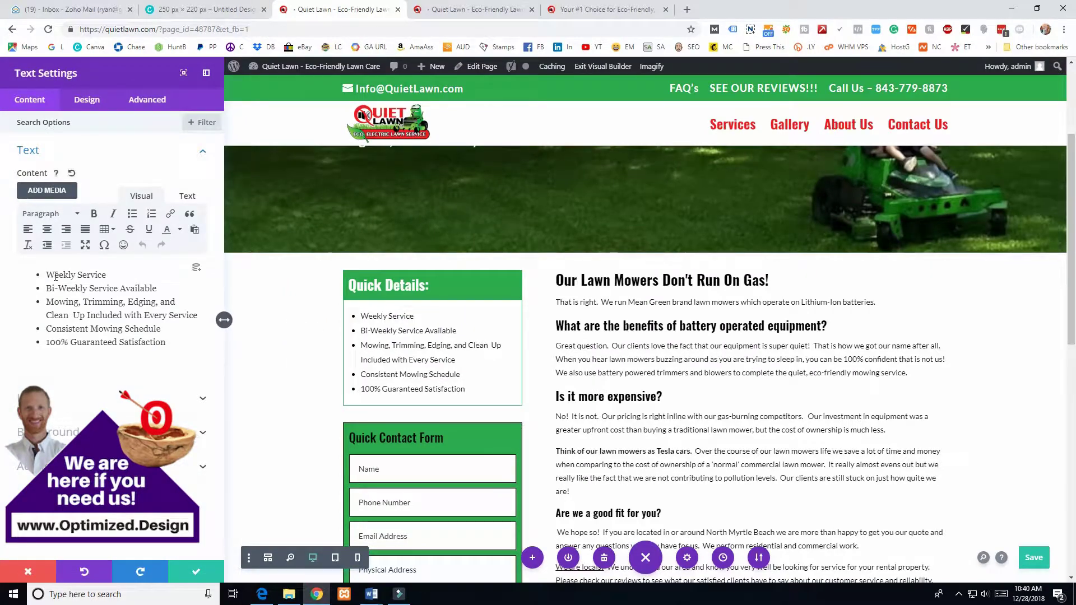
pyautogui.moveTo(56, 276); pyautogui.dragTo(118, 315)
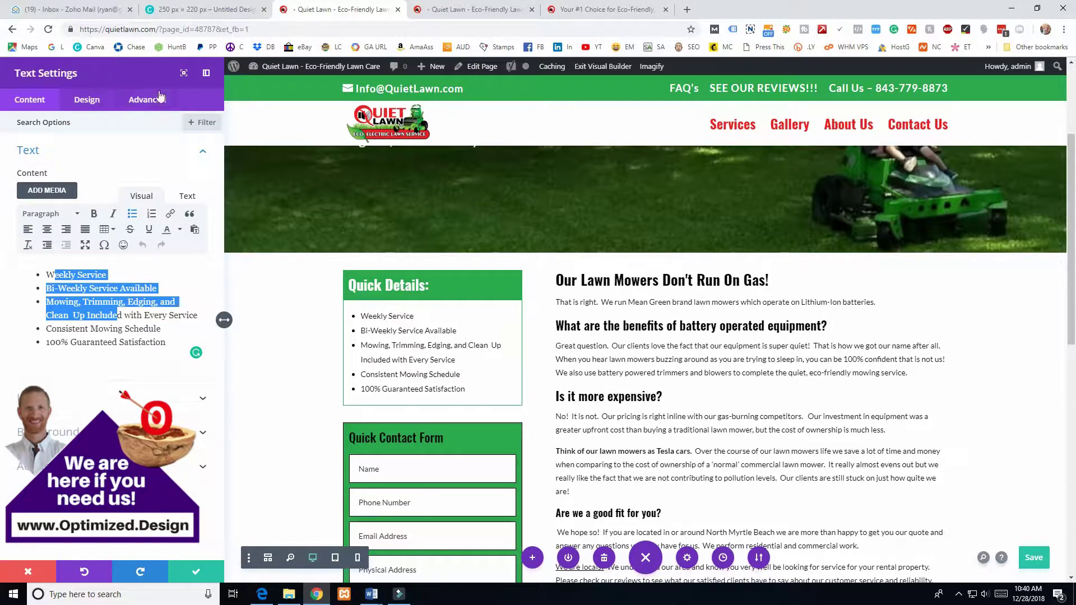
# - Try the text settings as a floating window, dock them again and view the page beside them
pyautogui.click(206, 73)
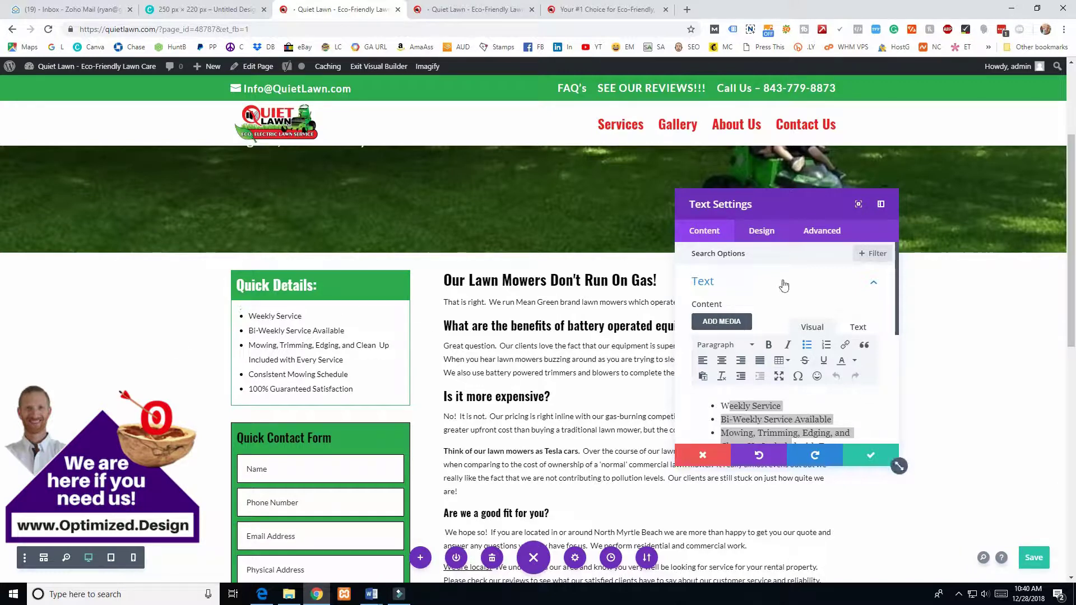
pyautogui.click(878, 205)
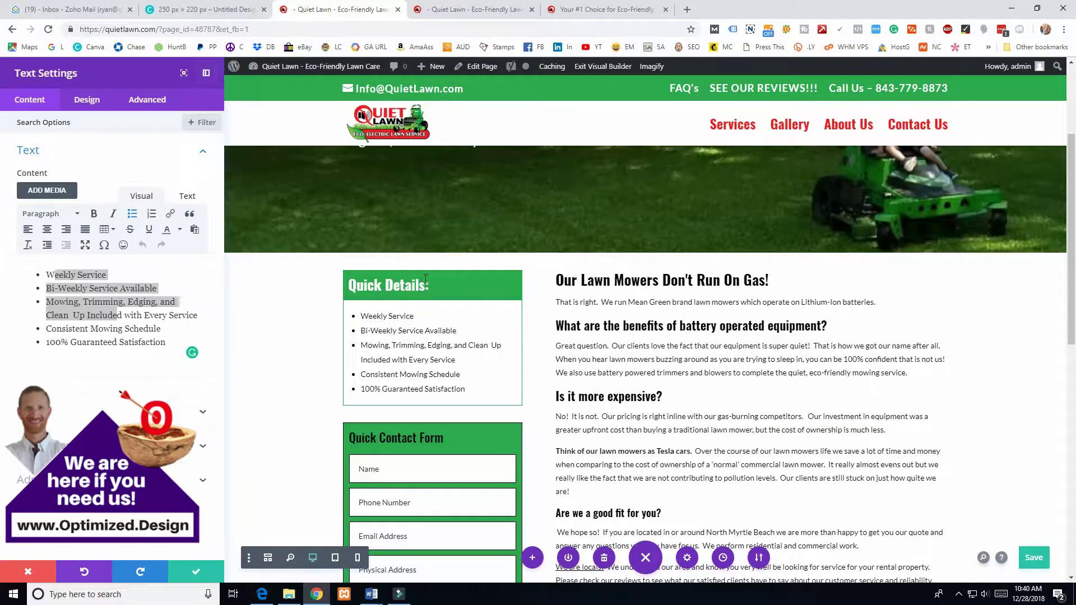
pyautogui.scroll(-10, 477, 370)
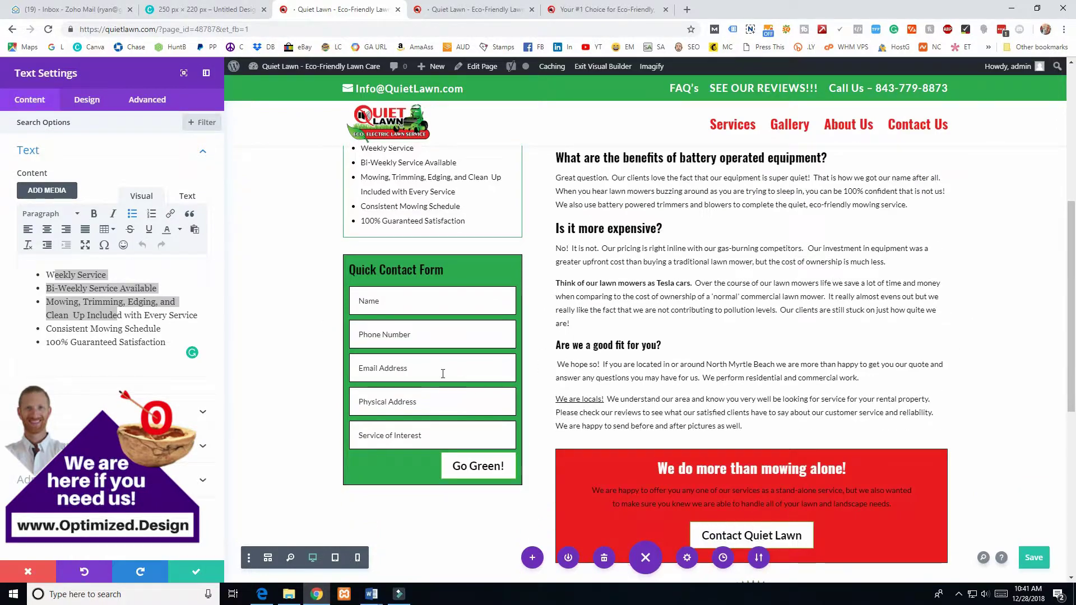
pyautogui.scroll(15, 442, 369)
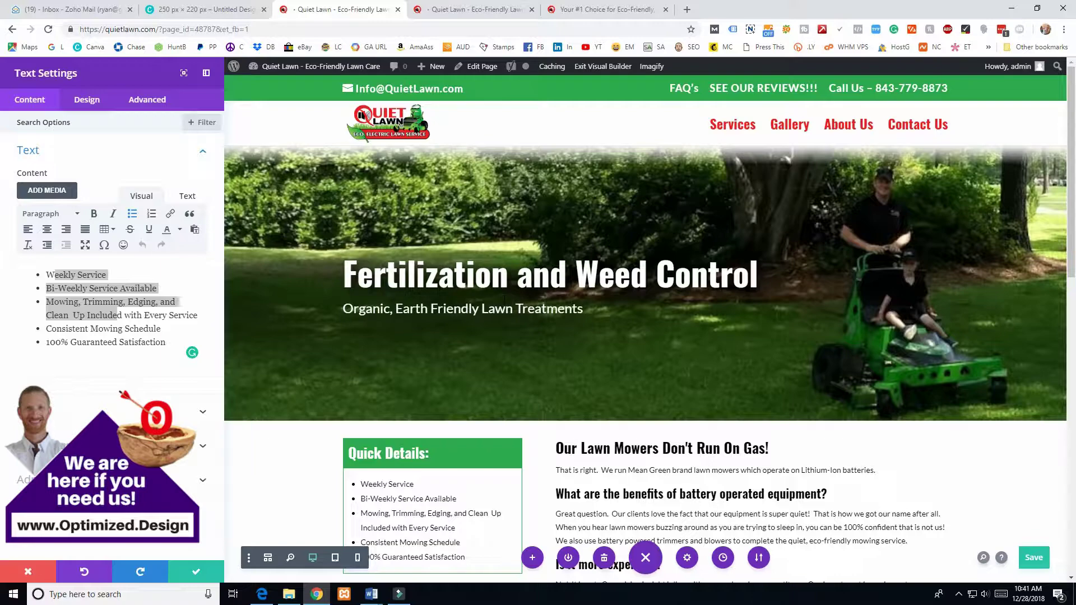
pyautogui.scroll(-7, 578, 320)
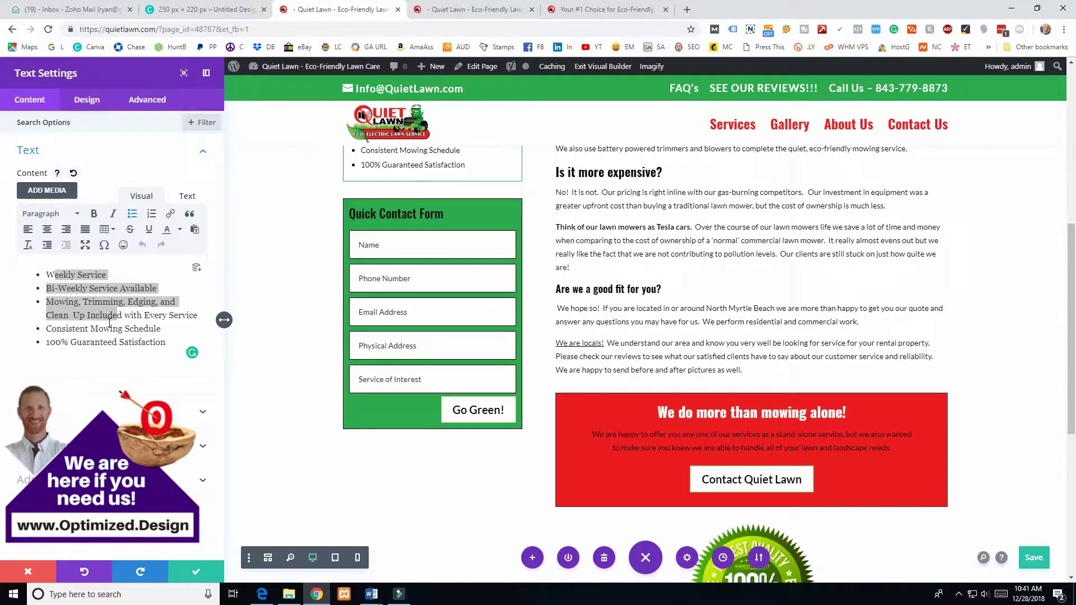
# - Show the Spacing design options for the Quick Details list and undock the settings so they float over the page
pyautogui.click(87, 99)
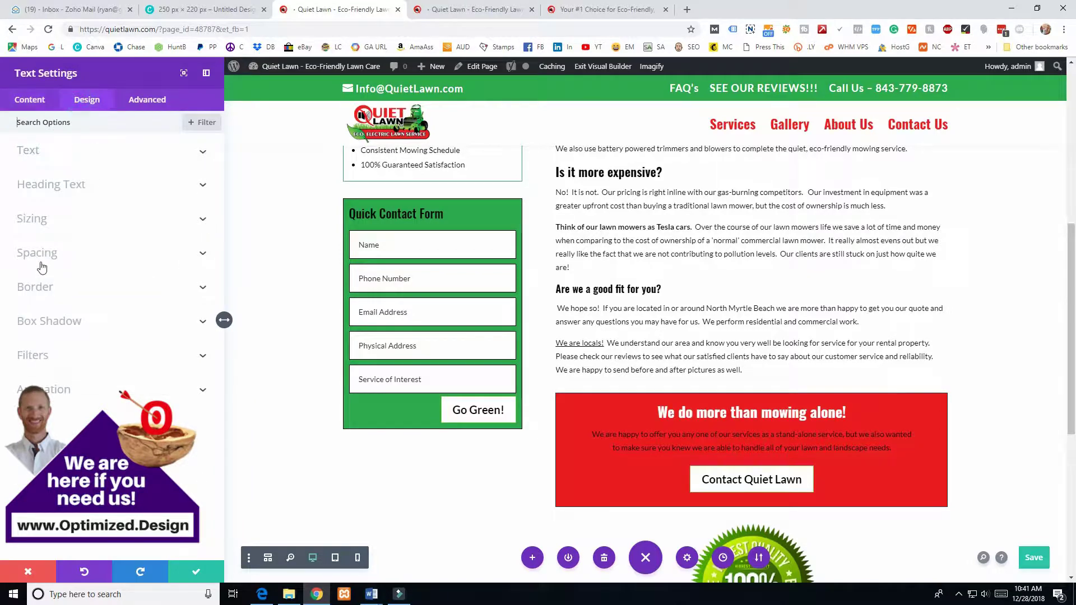
pyautogui.click(34, 251)
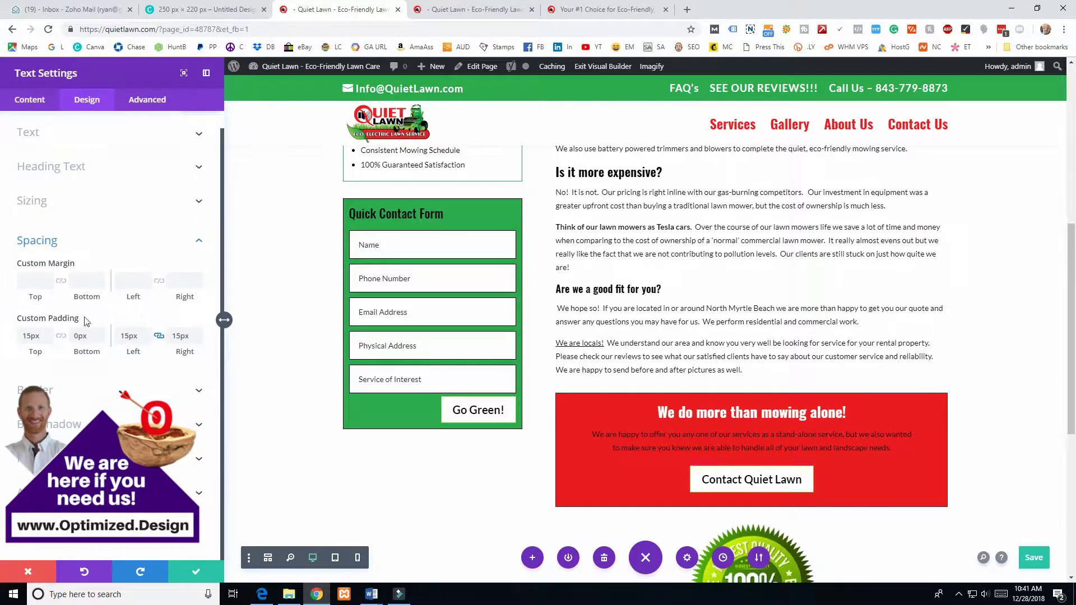
pyautogui.moveTo(128, 69); pyautogui.dragTo(143, 104)
pyautogui.scroll(7, 504, 364)
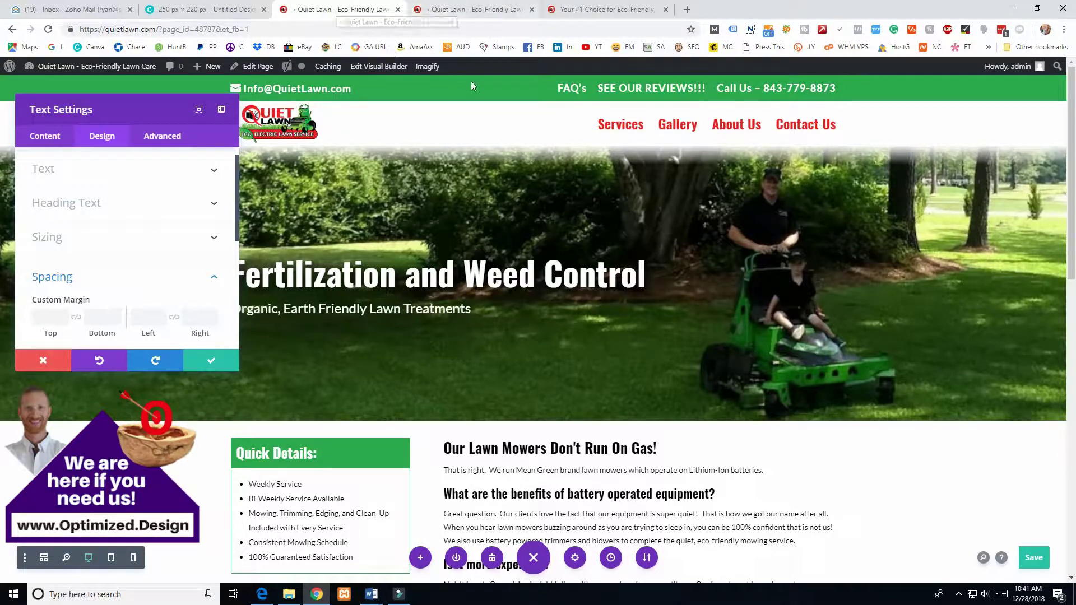
pyautogui.scroll(-2, 475, 370)
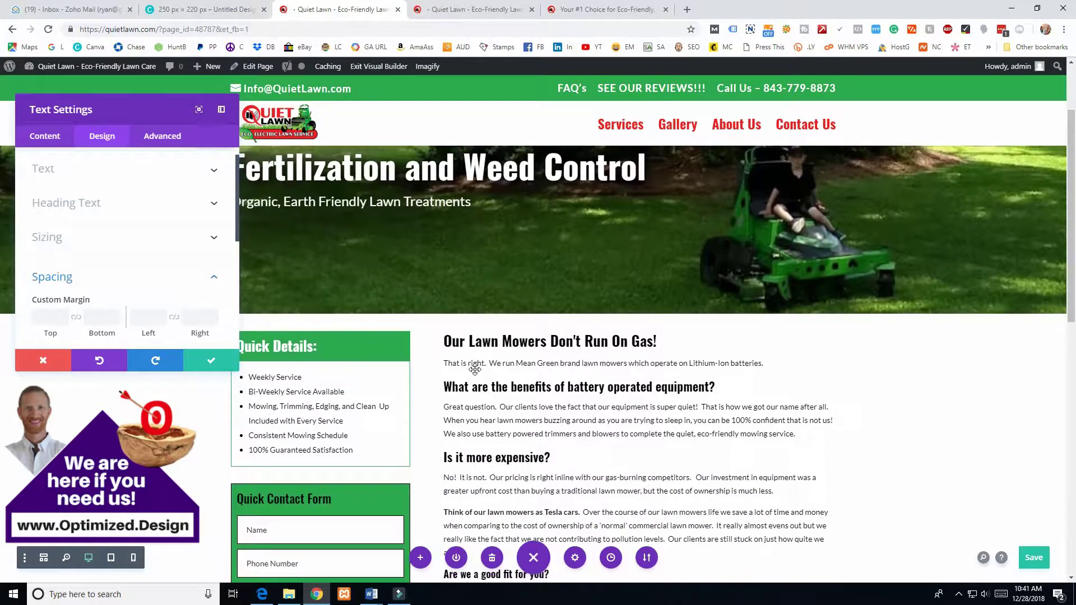
pyautogui.scroll(-1, 475, 370)
pyautogui.scroll(-2, 475, 370)
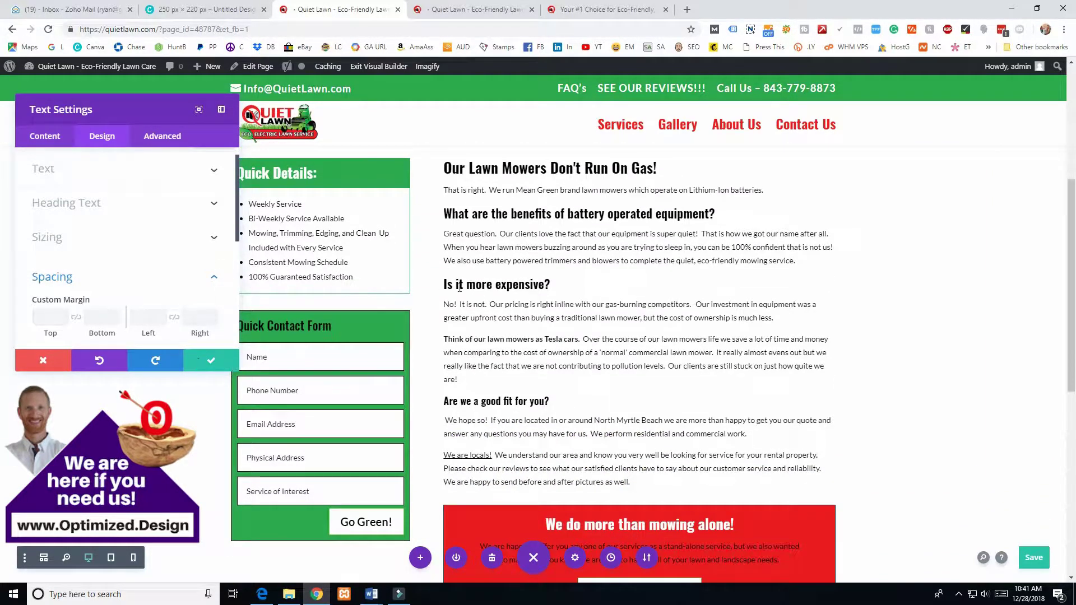
pyautogui.scroll(4, 447, 288)
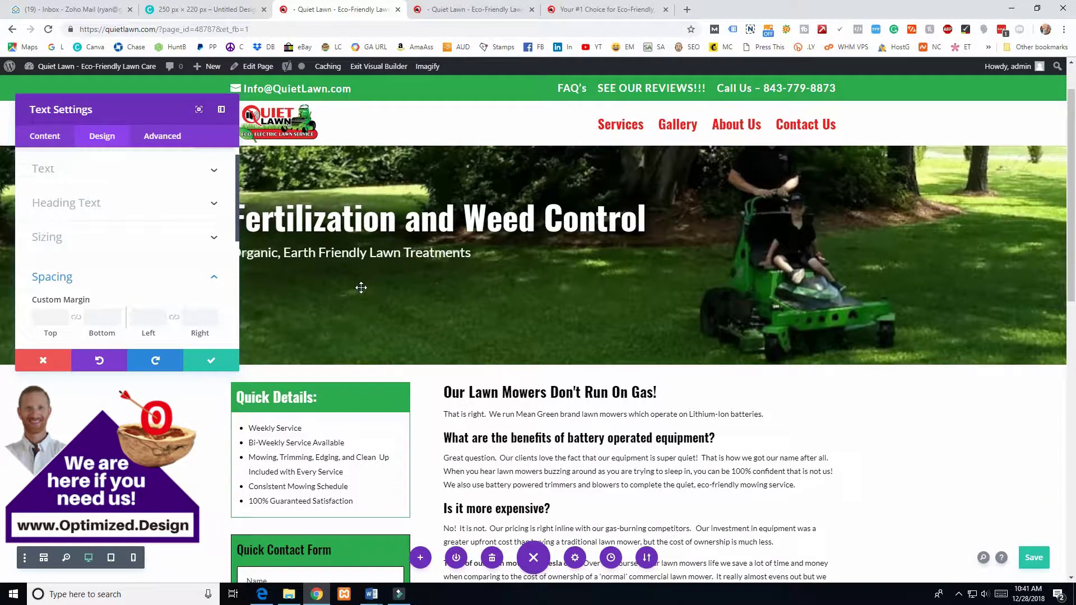
pyautogui.scroll(1, 167, 272)
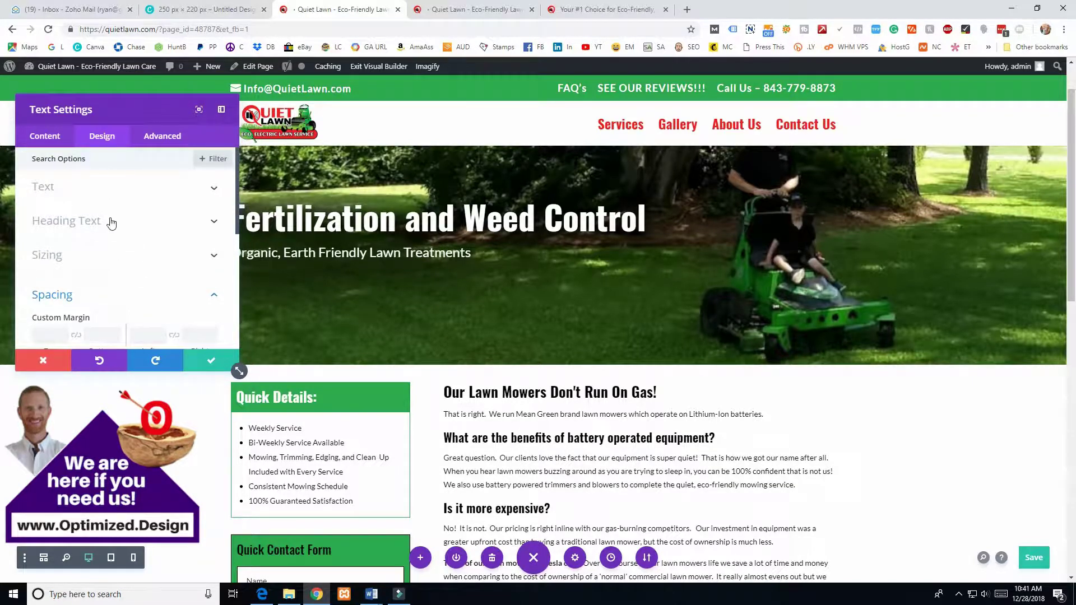
pyautogui.scroll(-1, 108, 224)
# - Examine the content options of the Quick Details list, including its text, background and admin label
pyautogui.click(33, 134)
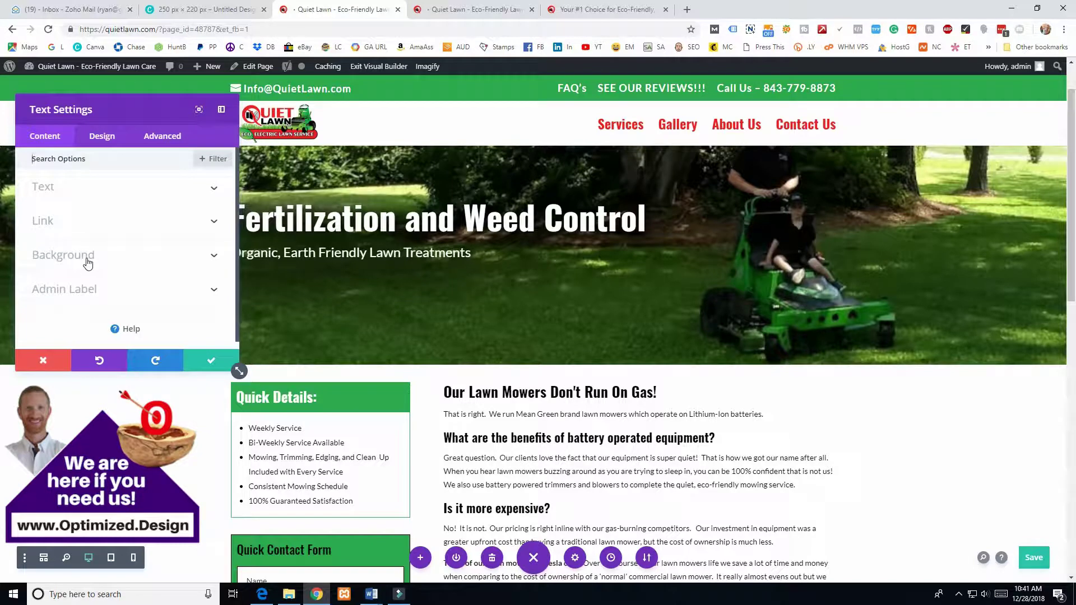
pyautogui.click(46, 193)
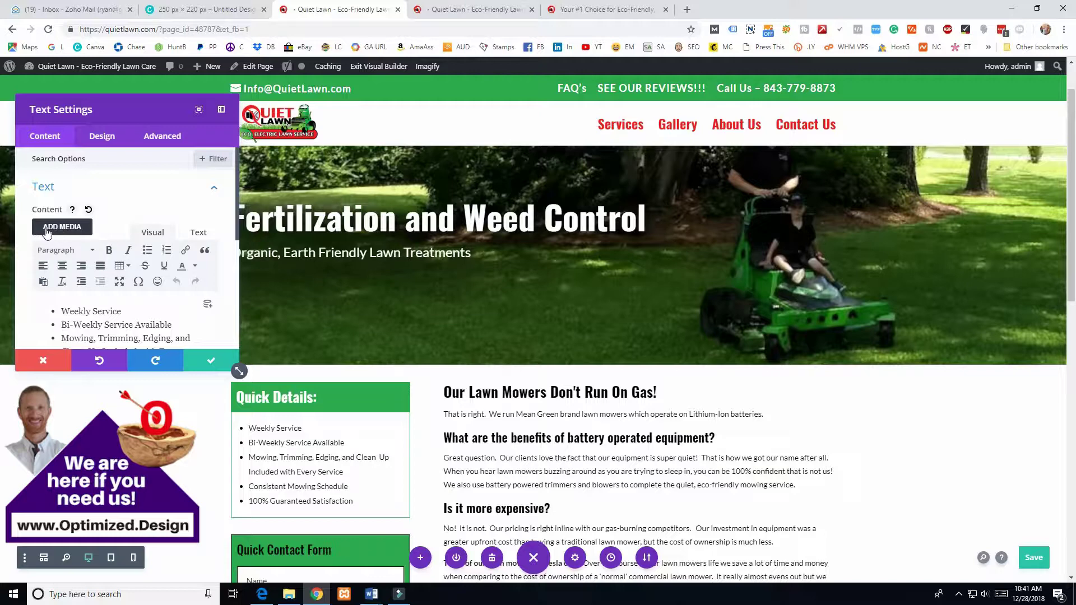
pyautogui.scroll(-5, 112, 252)
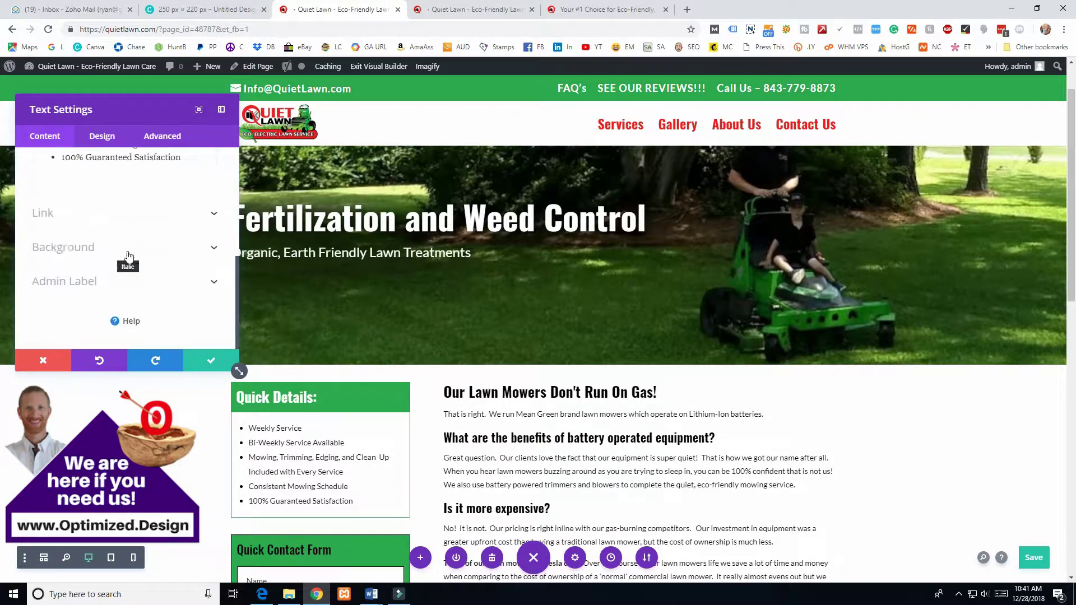
pyautogui.click(67, 252)
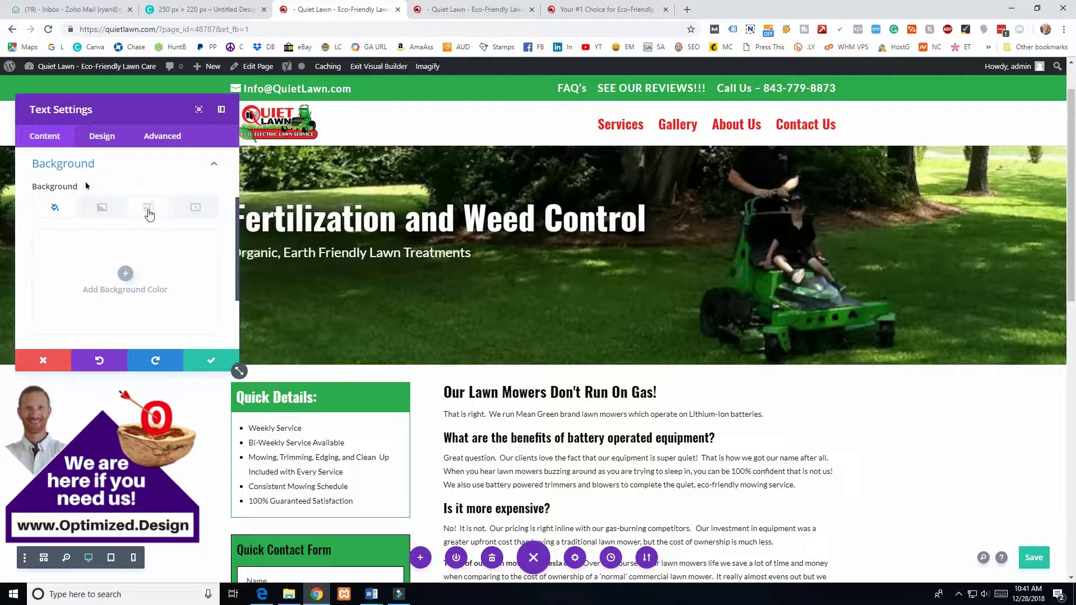
pyautogui.scroll(-2, 168, 223)
pyautogui.click(64, 279)
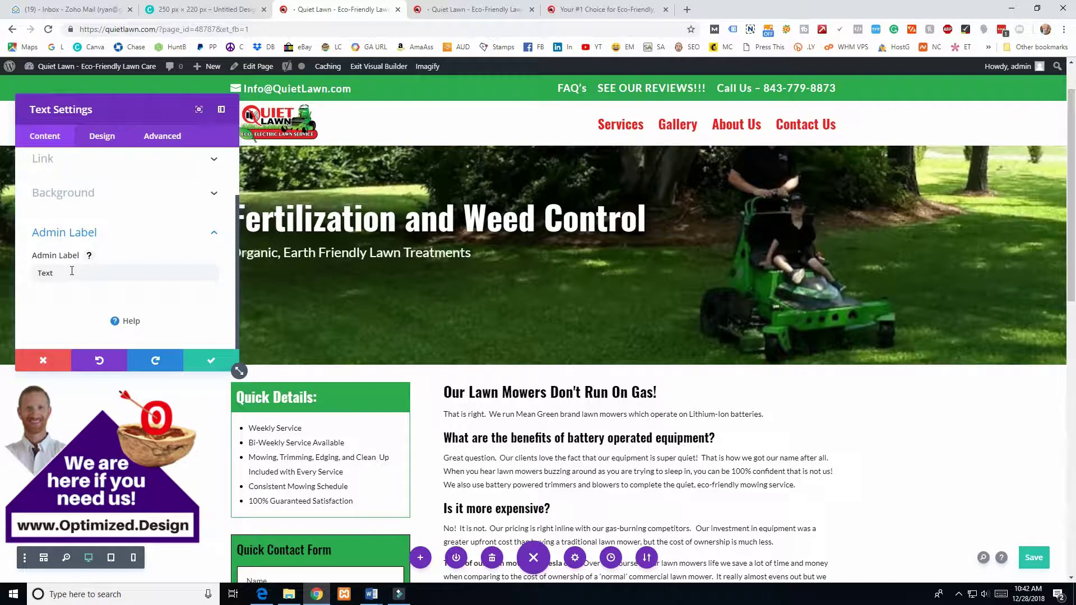
# - Inspect the page's sections, rows and modules in wireframe view, then return to the visual layout
pyautogui.click(43, 559)
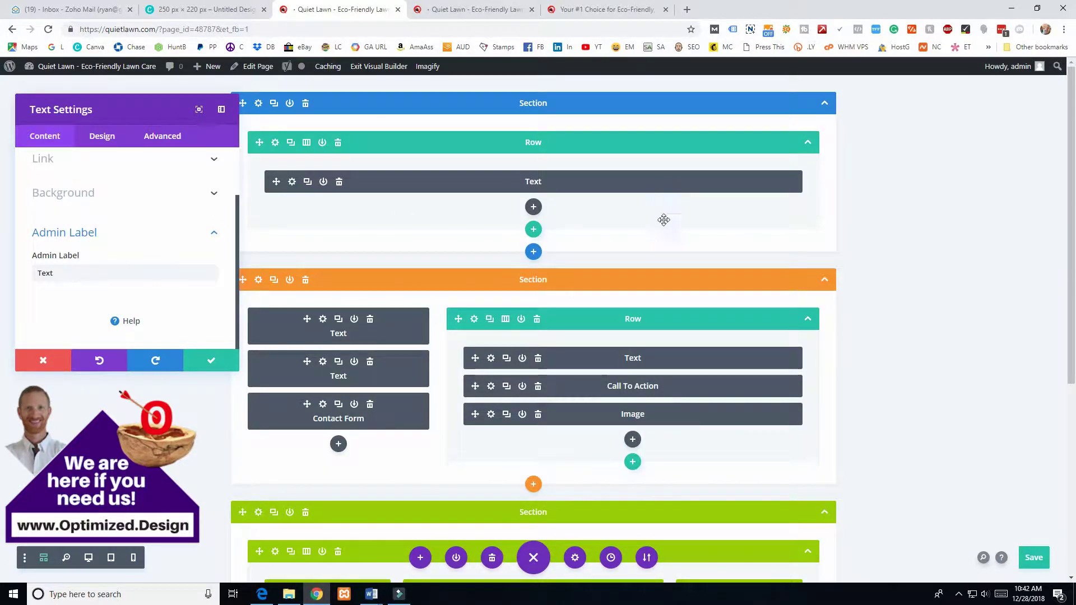
pyautogui.scroll(-4, 381, 342)
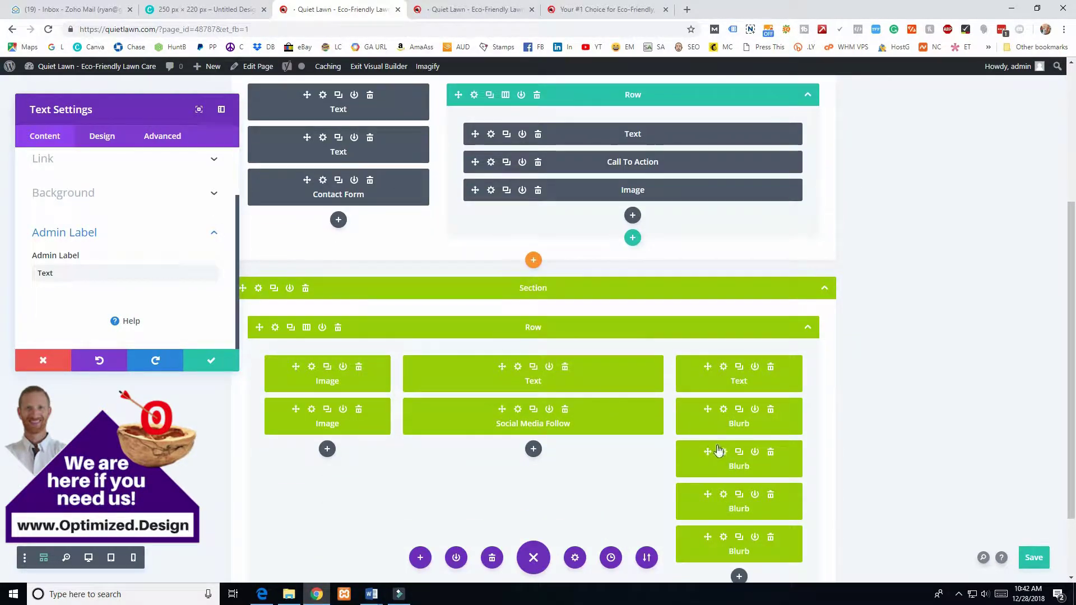
pyautogui.scroll(4, 461, 368)
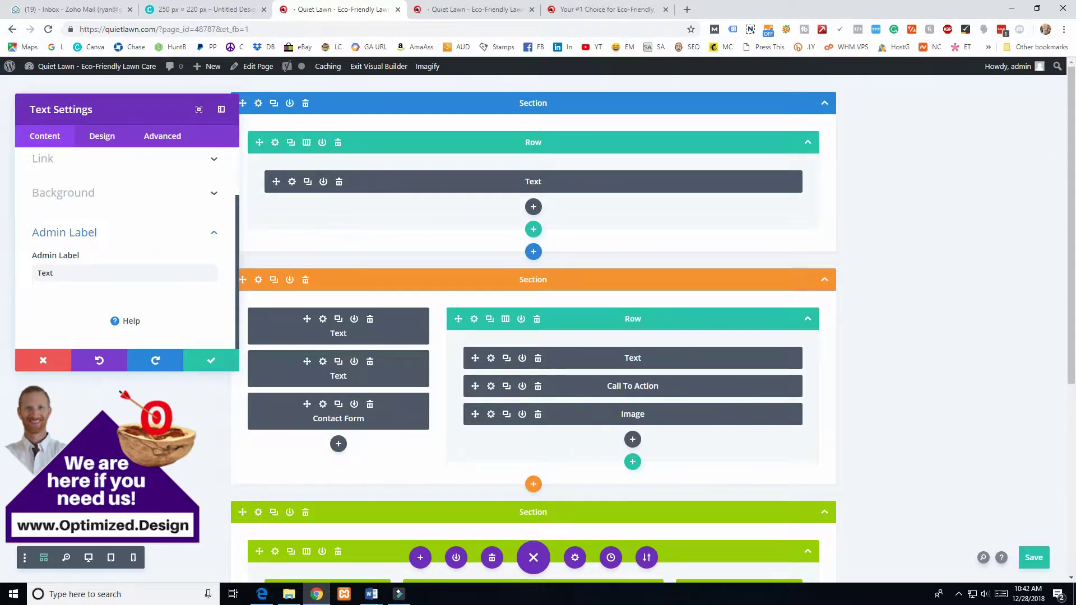
pyautogui.click(44, 559)
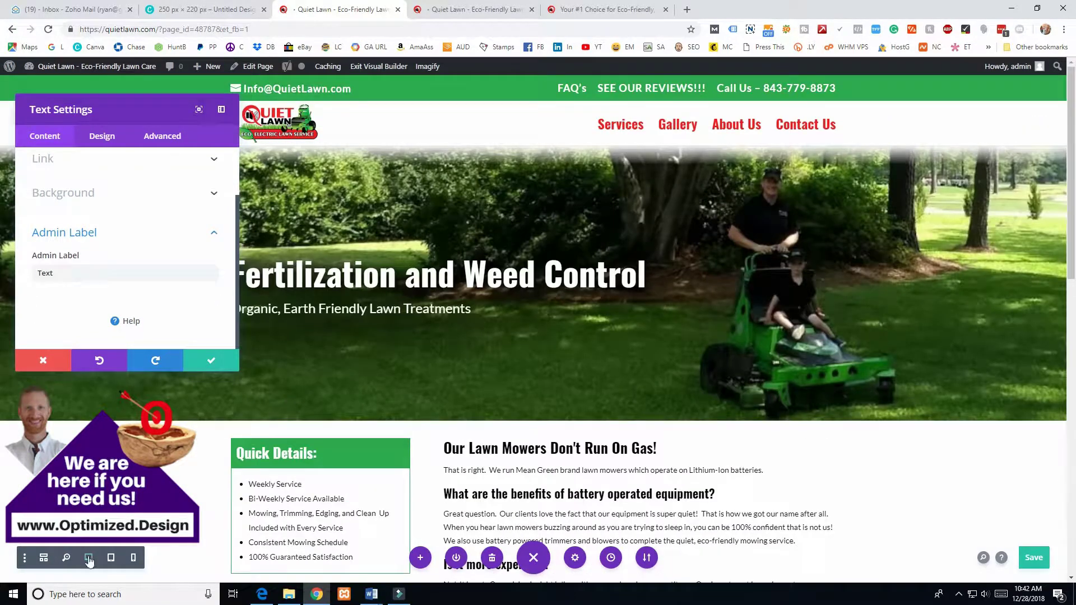
# - Look over the whole page in the zoomed-out view and return to the desktop view
pyautogui.click(66, 558)
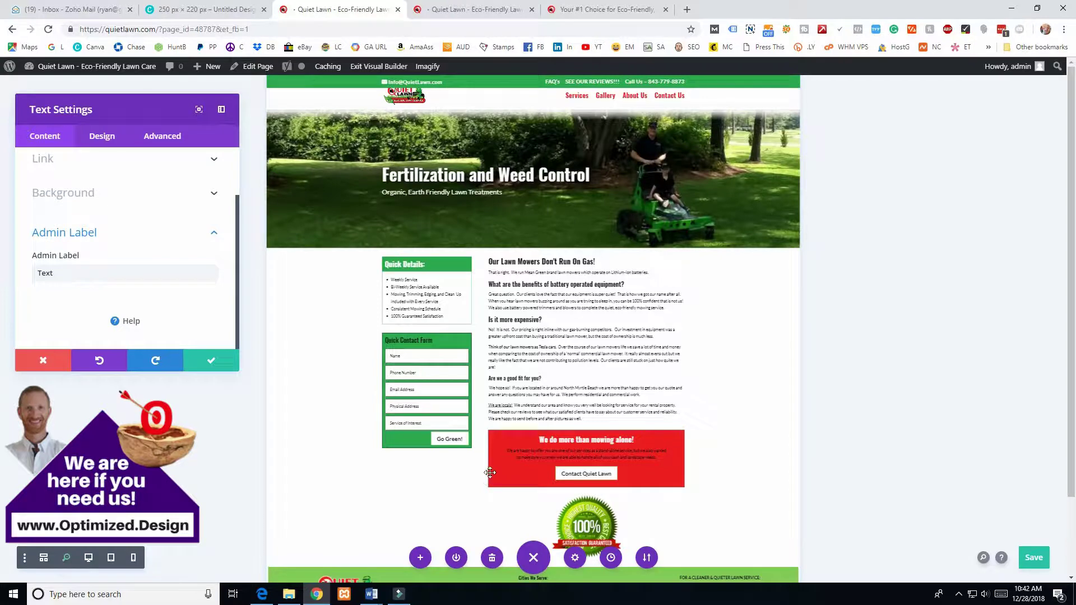
pyautogui.scroll(-2, 454, 361)
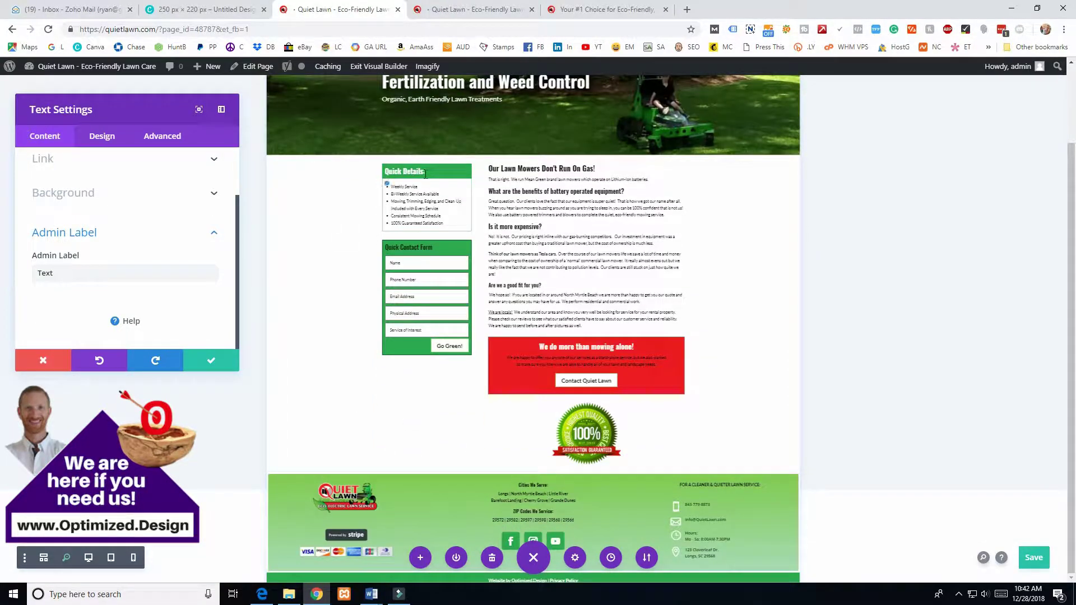
pyautogui.scroll(2, 372, 288)
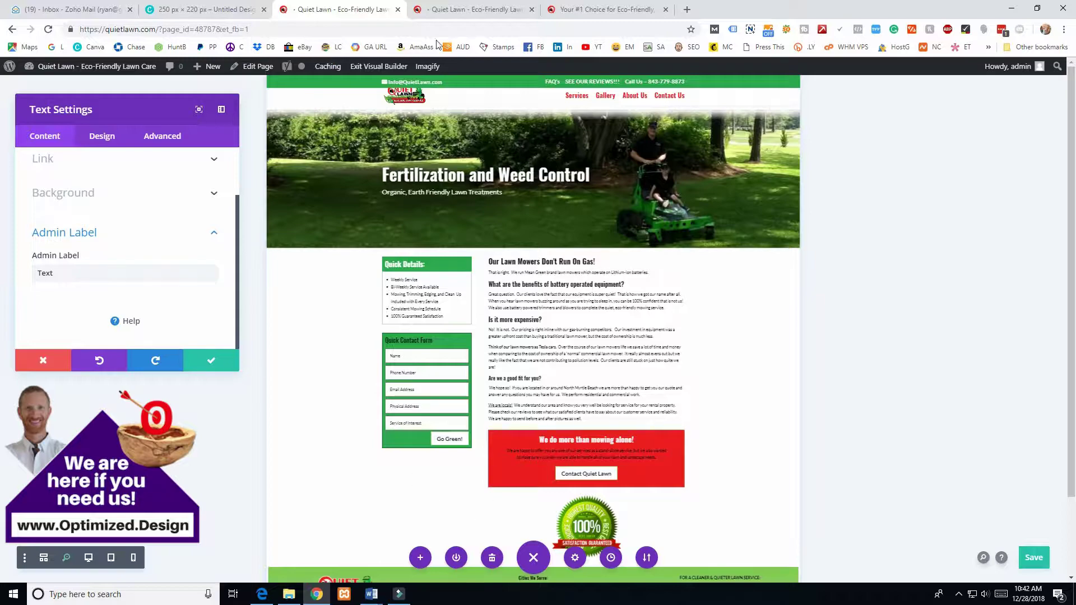
pyautogui.scroll(-2, 535, 360)
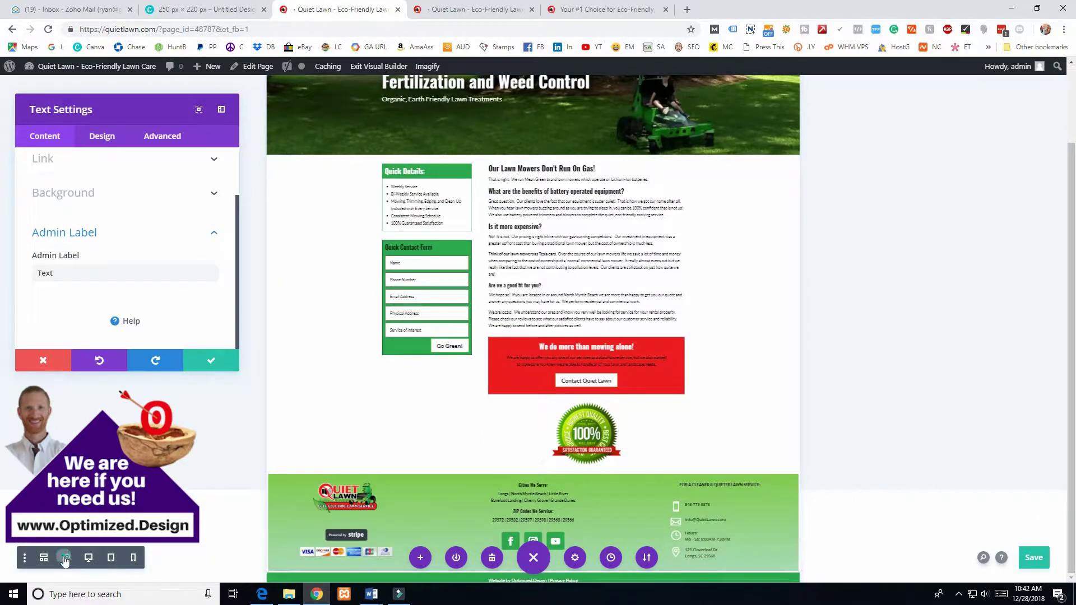
pyautogui.click(67, 557)
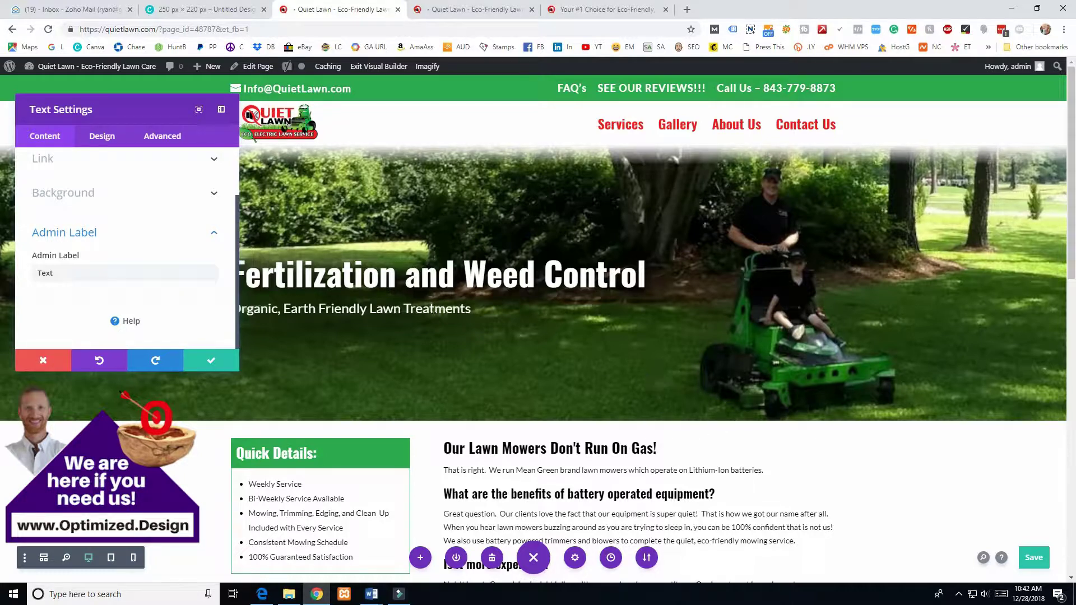
# - Review the categories of design options available for the Quick Details list, from text through animation
pyautogui.scroll(1, 67, 235)
pyautogui.click(89, 137)
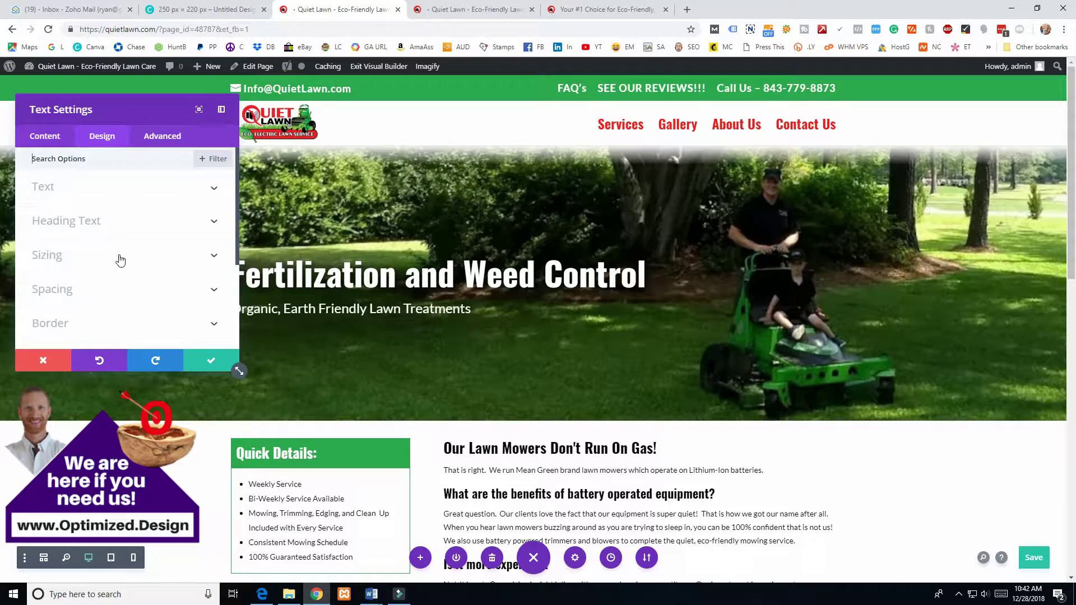
pyautogui.scroll(-1, 62, 185)
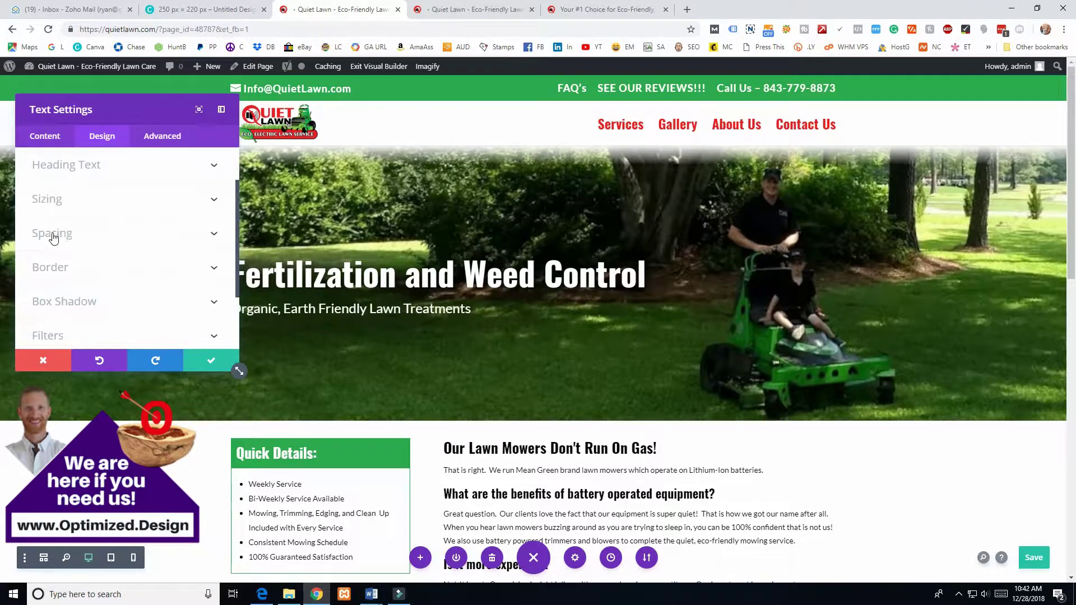
pyautogui.scroll(-2, 53, 230)
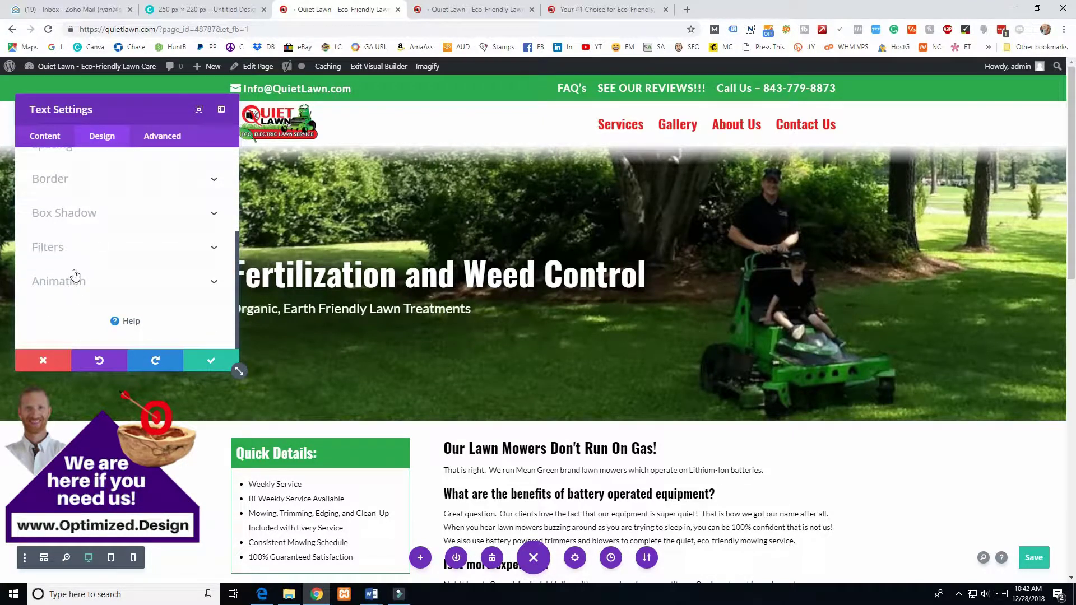
pyautogui.scroll(3, 79, 221)
# - Examine the advanced CSS ID, CSS class and custom CSS fields of the Quick Details list
pyautogui.click(154, 136)
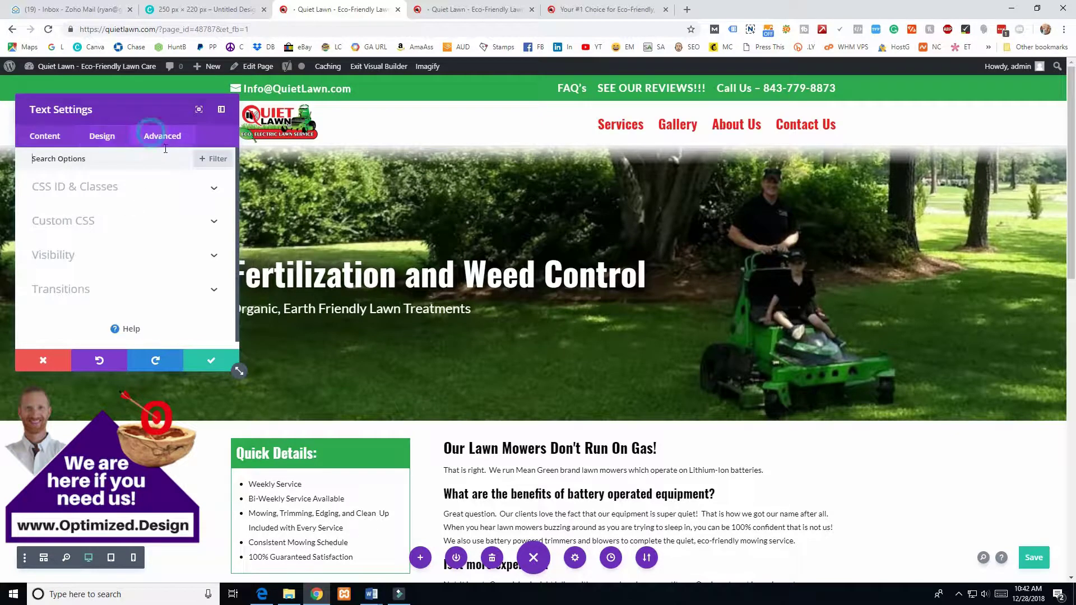
pyautogui.click(85, 187)
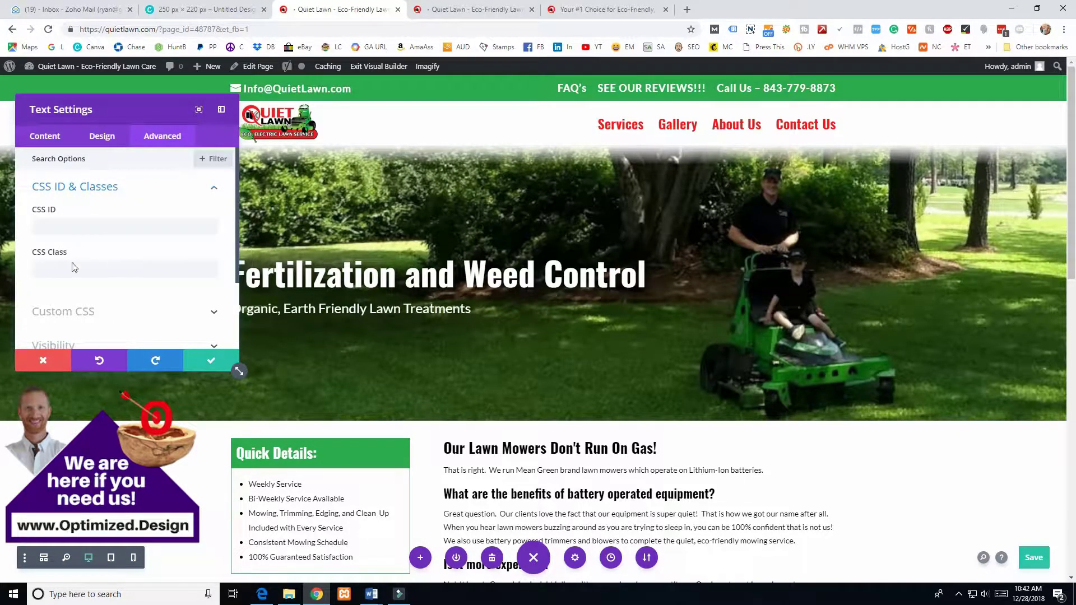
pyautogui.scroll(-2, 79, 246)
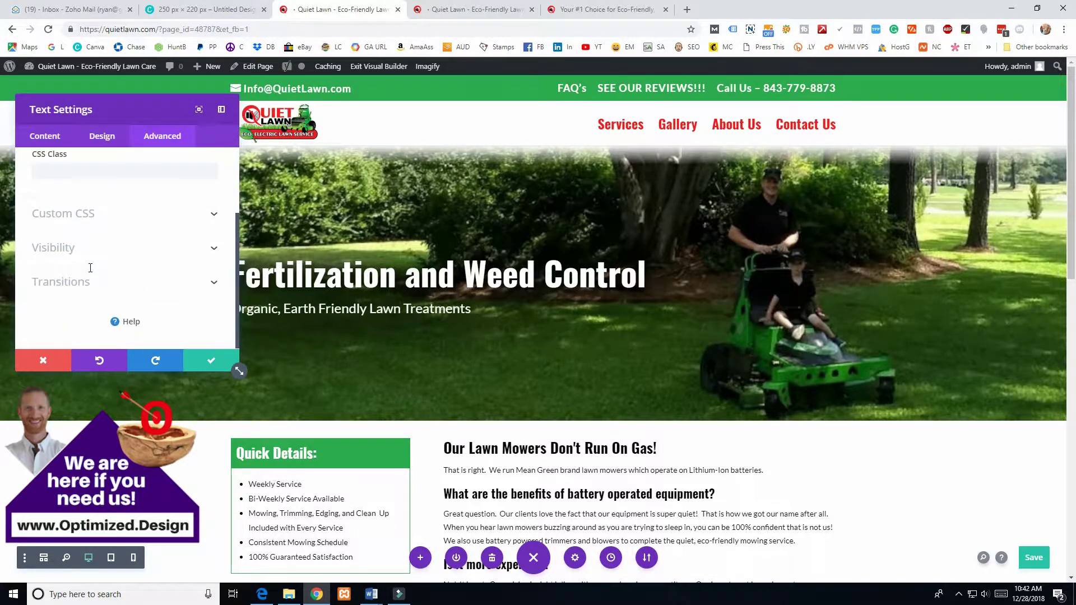
pyautogui.click(67, 210)
pyautogui.scroll(-1, 99, 240)
pyautogui.scroll(2, 81, 236)
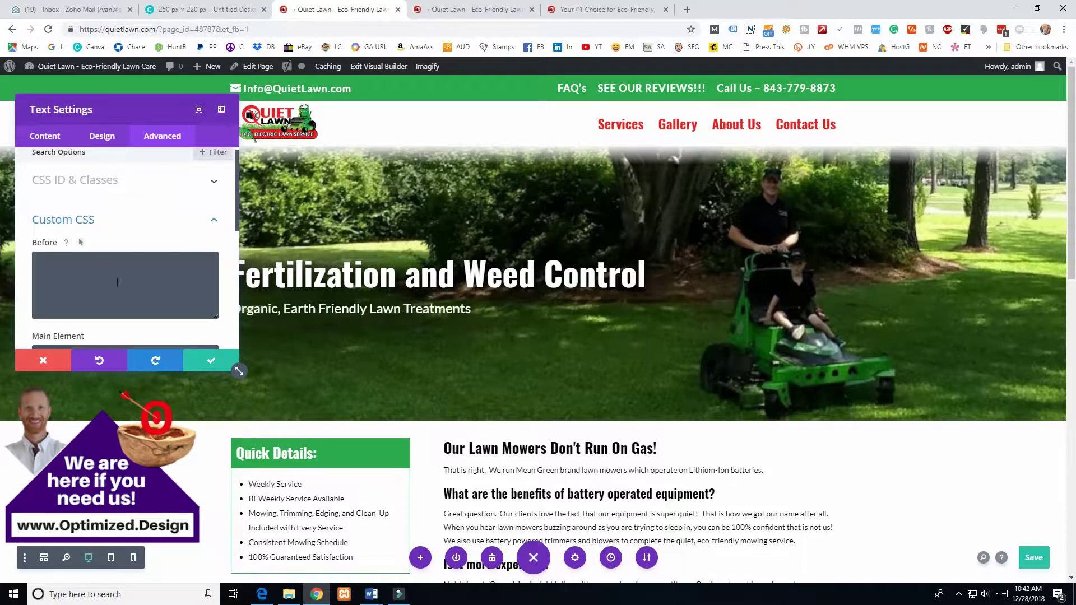
pyautogui.scroll(-1, 83, 226)
pyautogui.scroll(2, 145, 304)
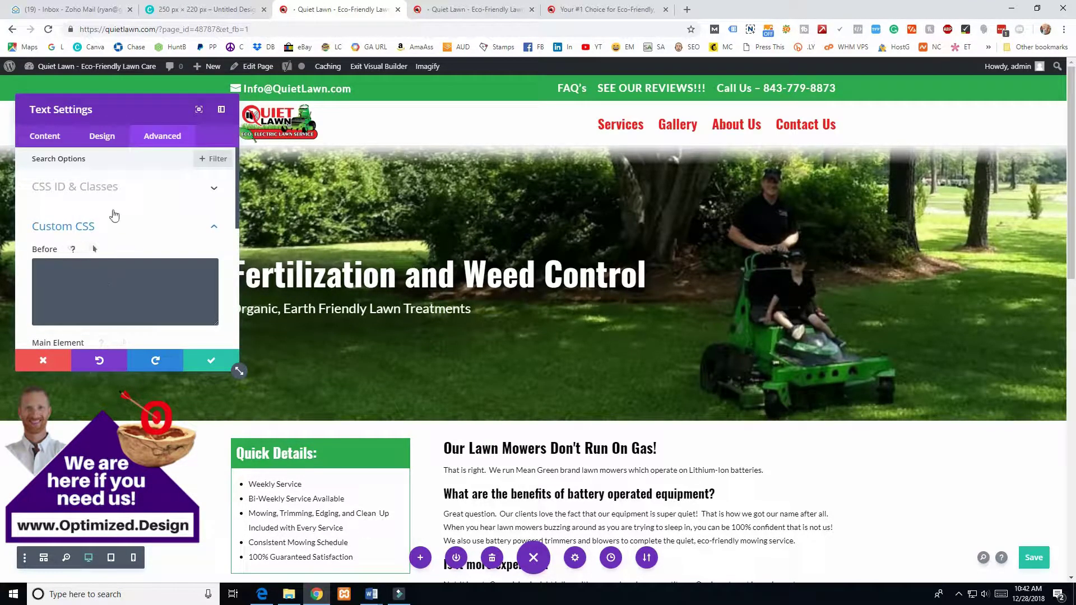
pyautogui.scroll(-4, 101, 224)
pyautogui.scroll(-2, 69, 281)
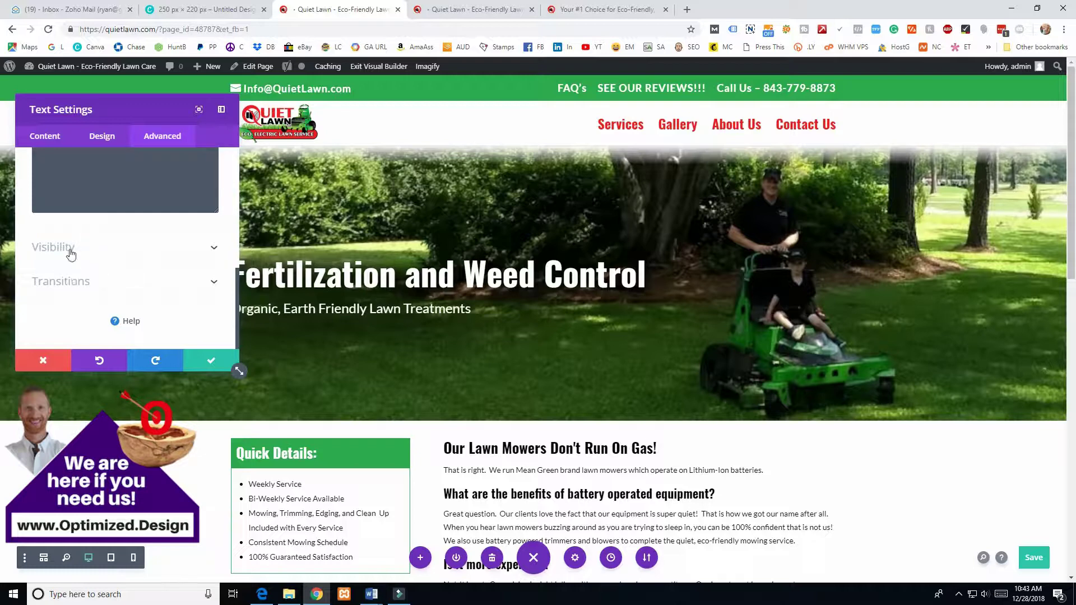
pyautogui.scroll(6, 140, 269)
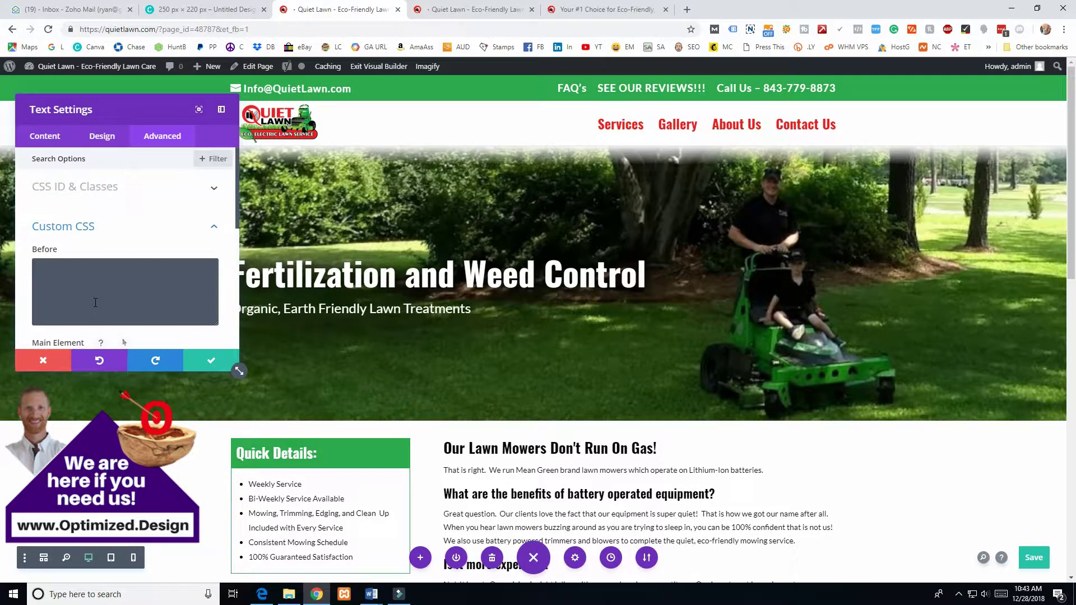
pyautogui.scroll(-3, 96, 302)
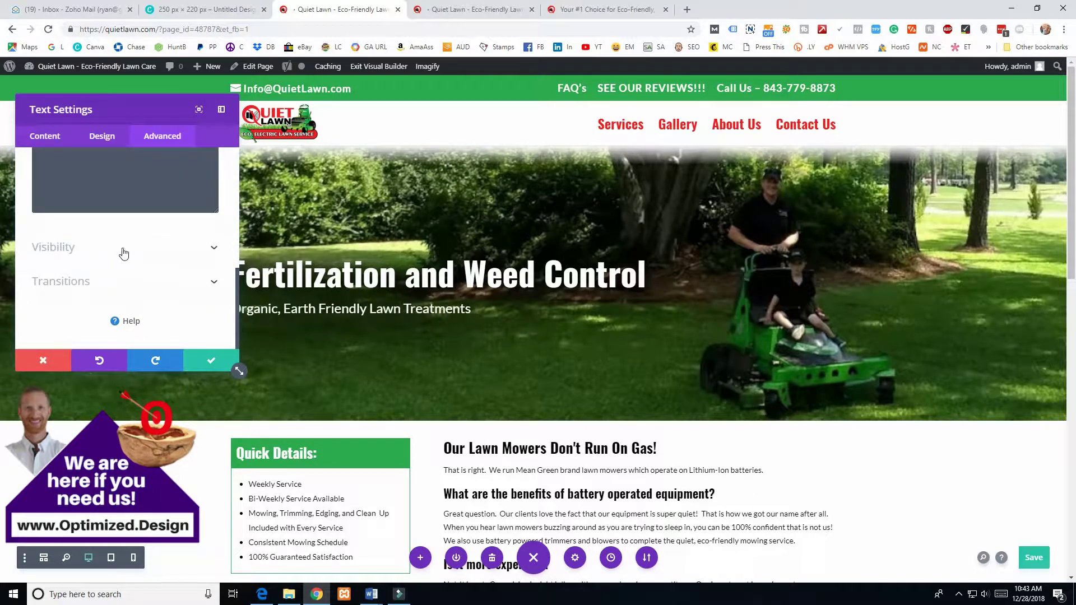
# - Examine the device visibility and transition options of the Quick Details list
pyautogui.click(214, 247)
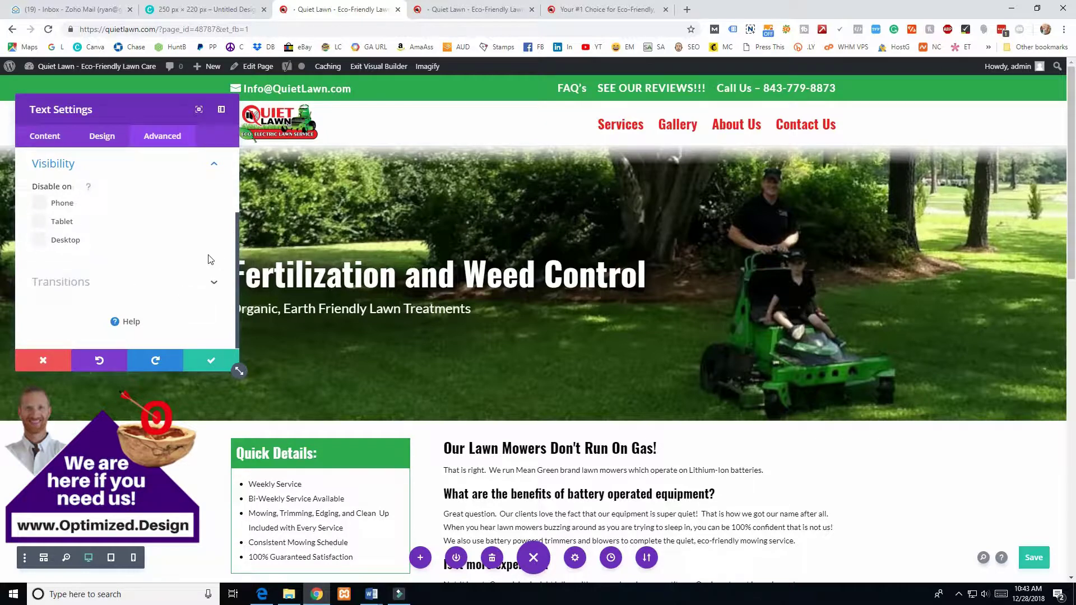
pyautogui.click(76, 286)
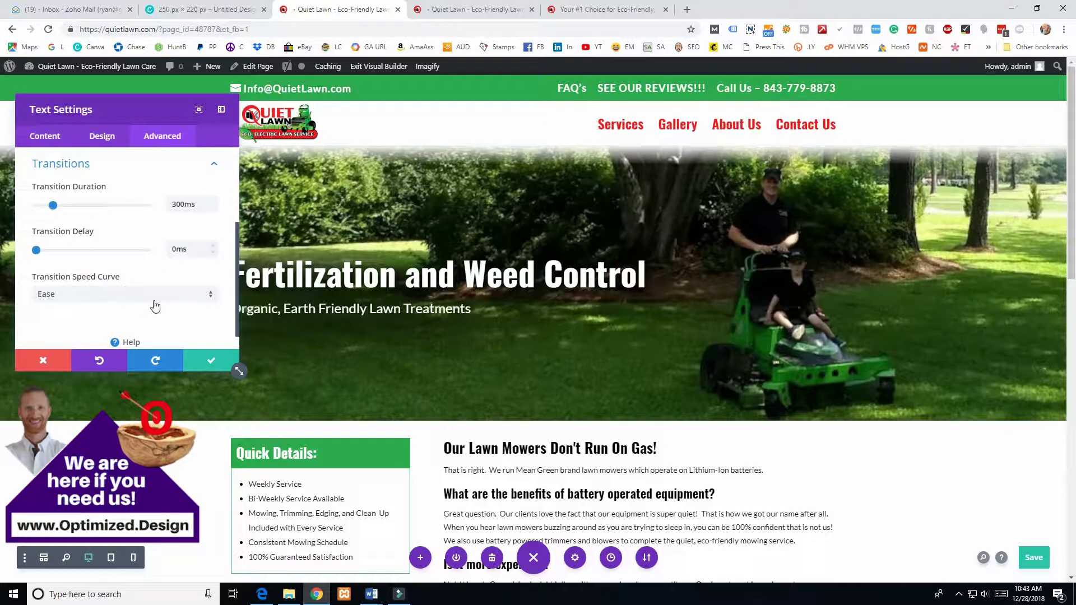
pyautogui.scroll(3, 133, 247)
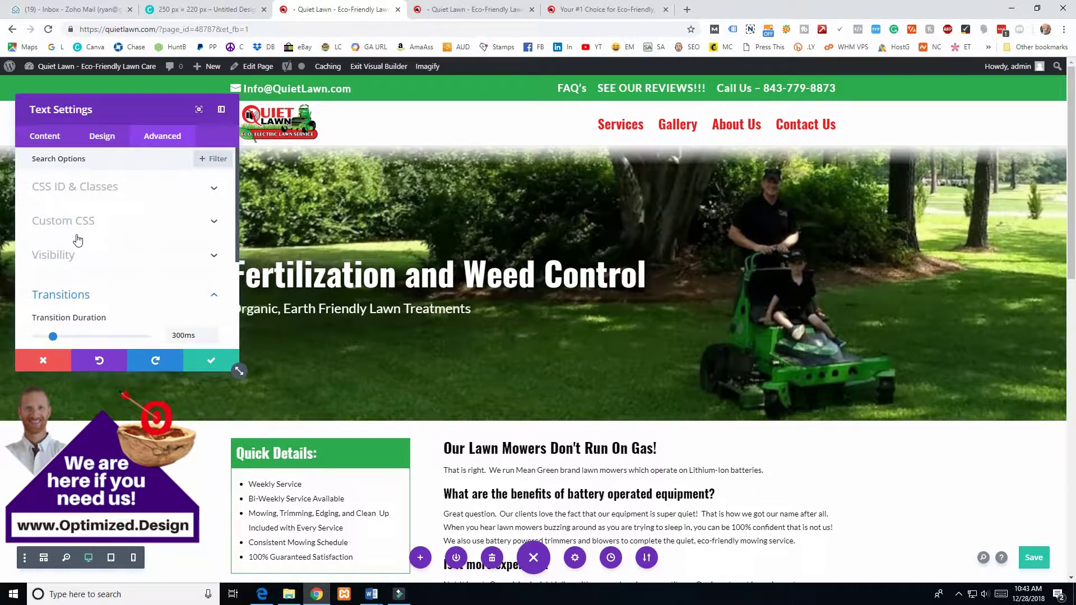
# - Return to the content options of the Quick Details list, save and close its settings, and look over the page down to the footer
pyautogui.click(84, 137)
pyautogui.click(44, 136)
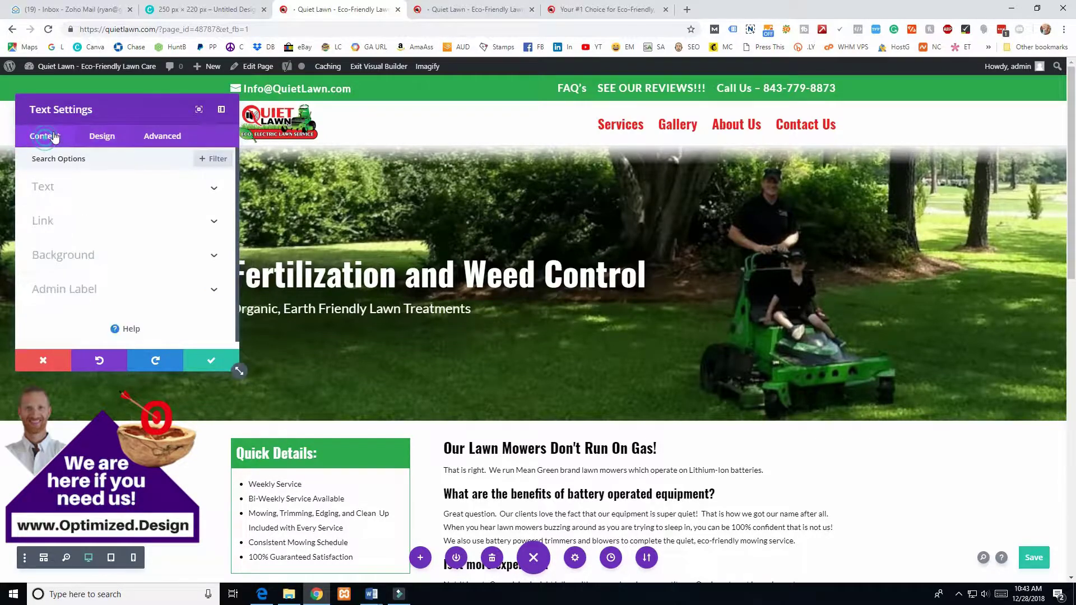
pyautogui.click(205, 352)
pyautogui.scroll(-3, 623, 340)
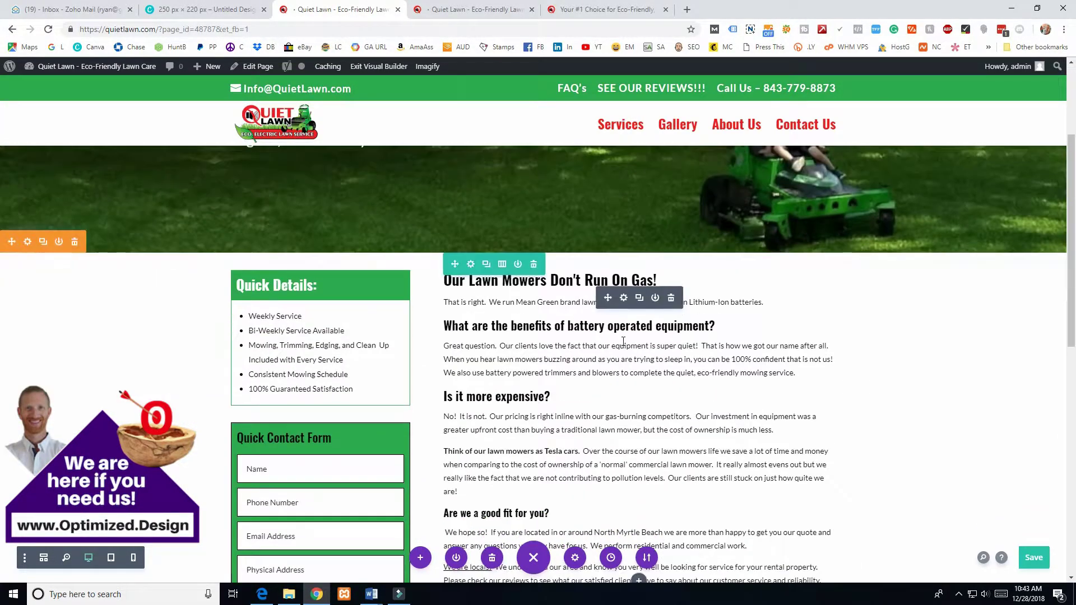
pyautogui.scroll(-6, 623, 341)
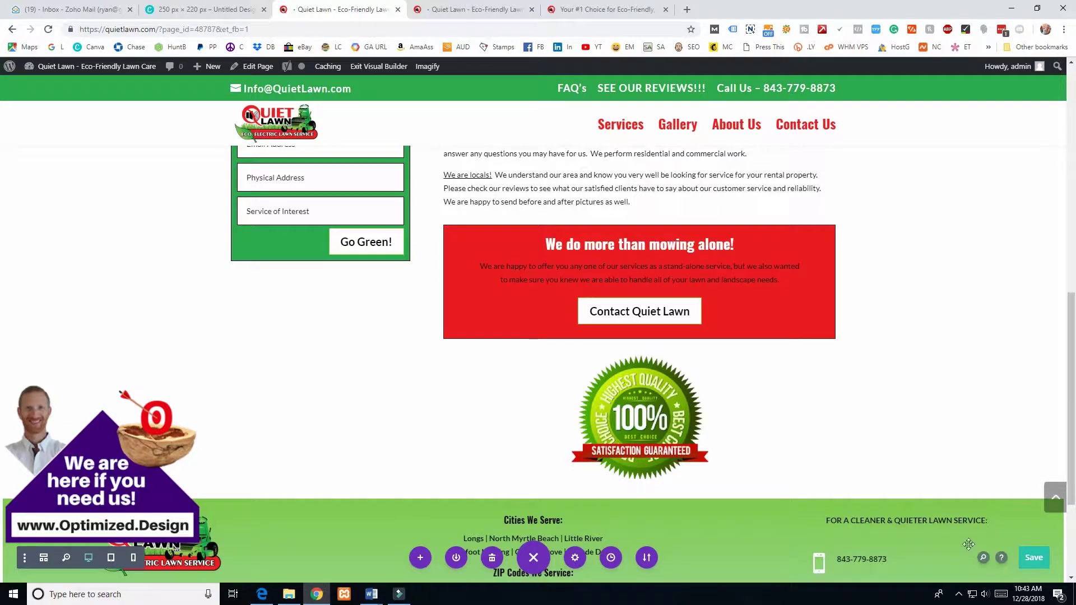
pyautogui.scroll(10, 236, 427)
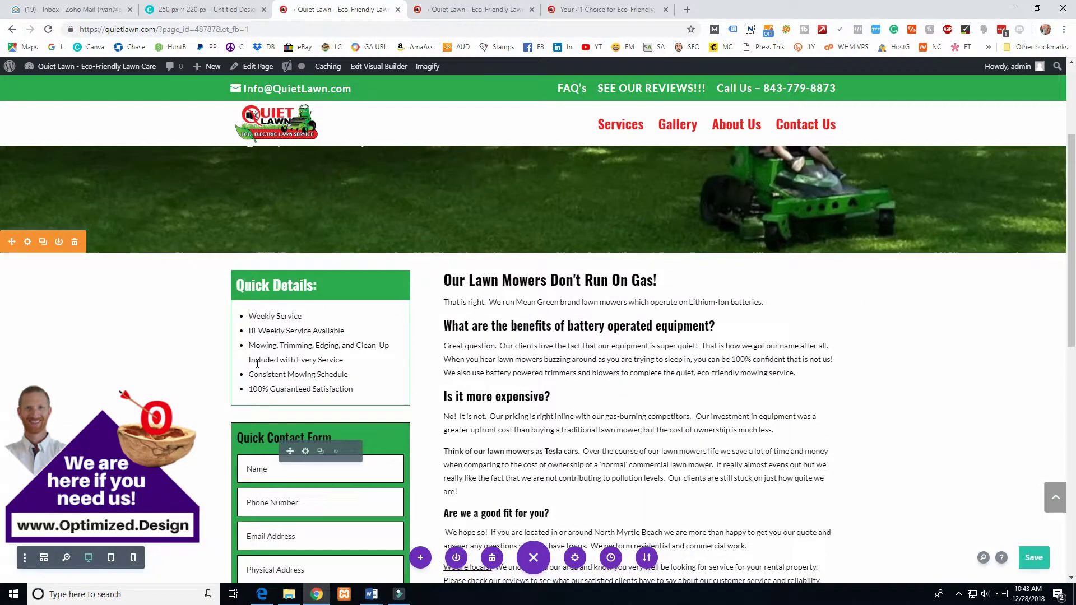
# - Open the page in the WordPress page editor and look over its title, Divi layout and Yoast SEO sections
pyautogui.click(257, 68)
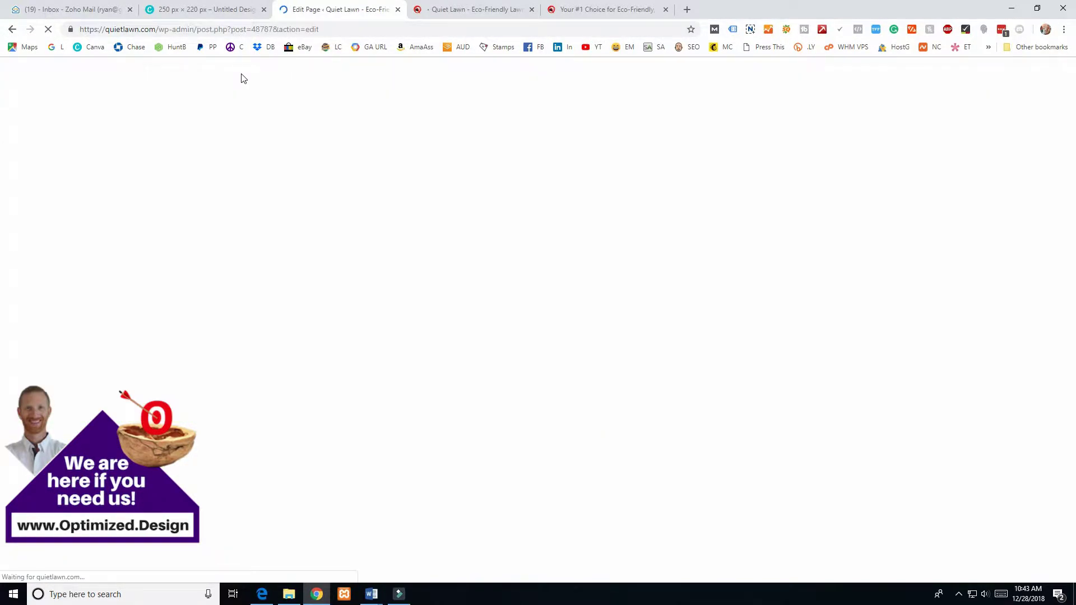
pyautogui.scroll(-3, 479, 350)
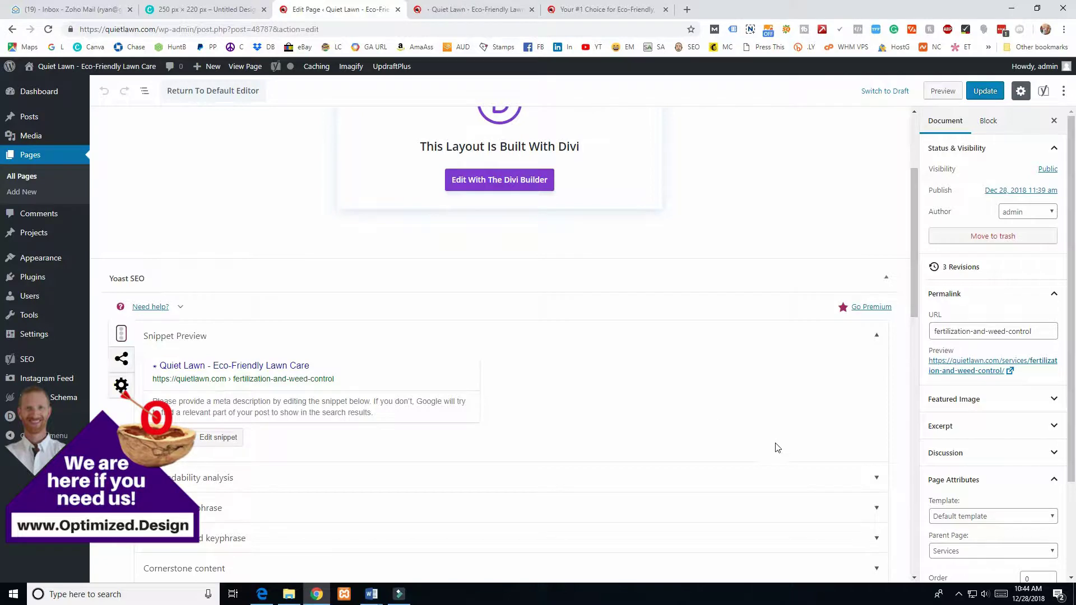
pyautogui.scroll(-3, 761, 427)
pyautogui.scroll(6, 598, 344)
pyautogui.scroll(-3, 600, 343)
pyautogui.scroll(1, 365, 405)
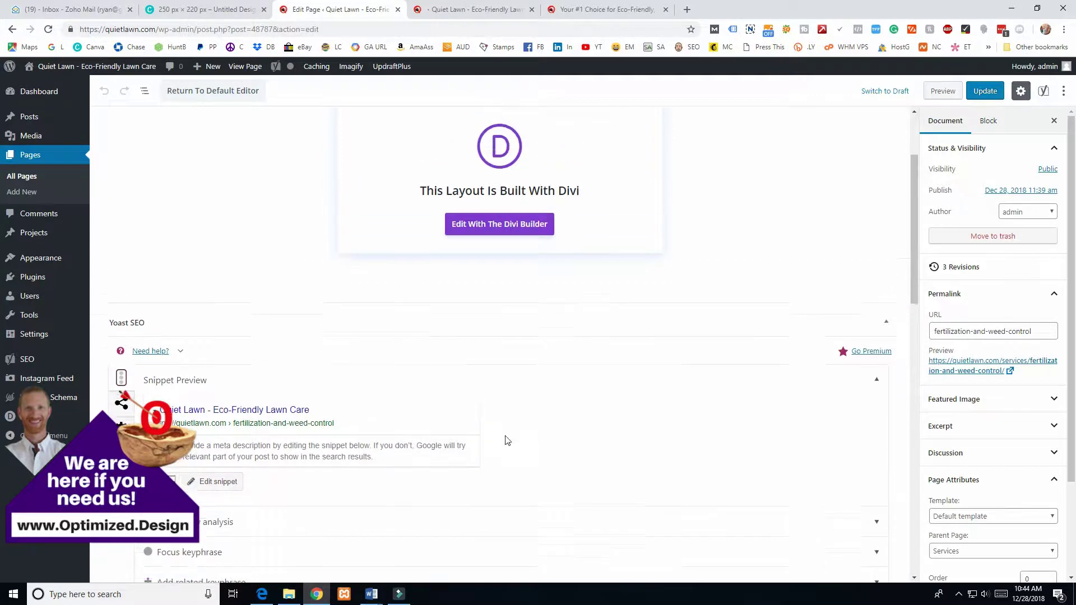
pyautogui.scroll(-2, 1033, 533)
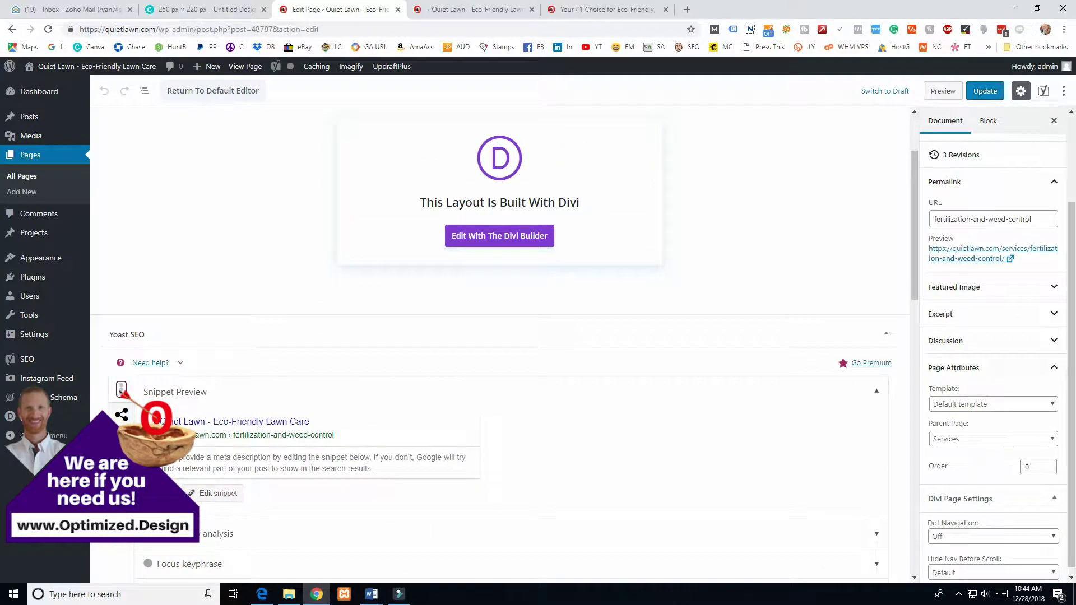
pyautogui.scroll(2, 480, 272)
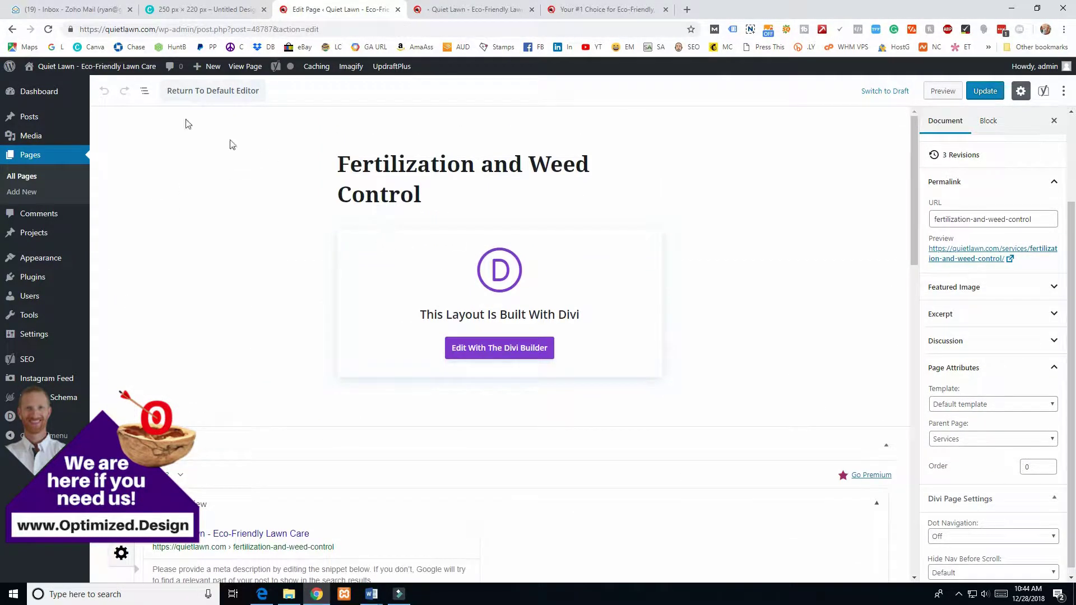
pyautogui.scroll(-3, 639, 312)
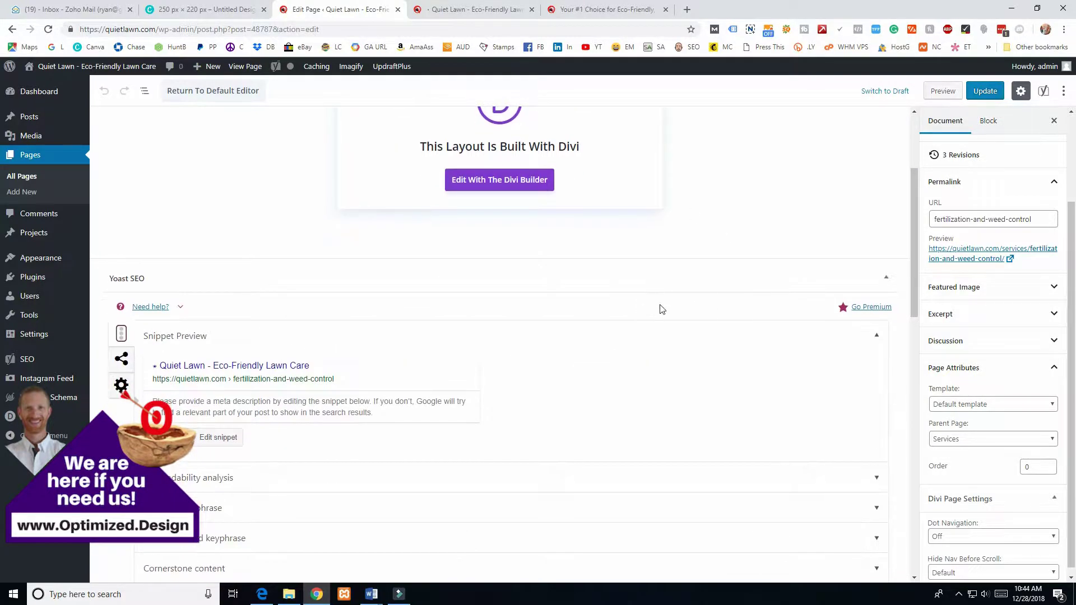
pyautogui.scroll(1, 838, 305)
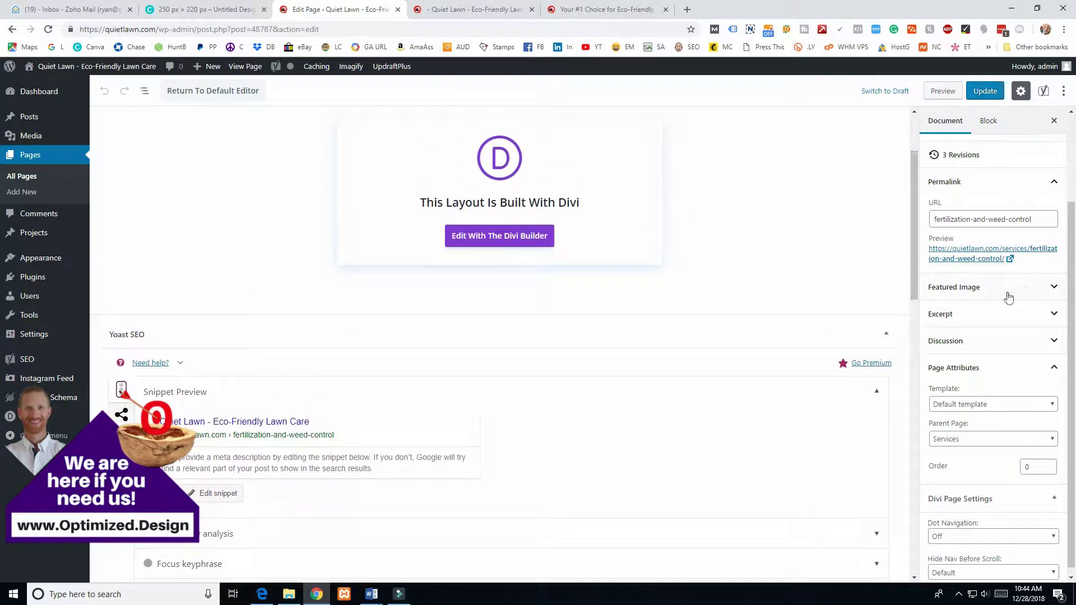
# - Examine the page's featured image, excerpt, discussion and page template options in the document settings
pyautogui.click(1042, 291)
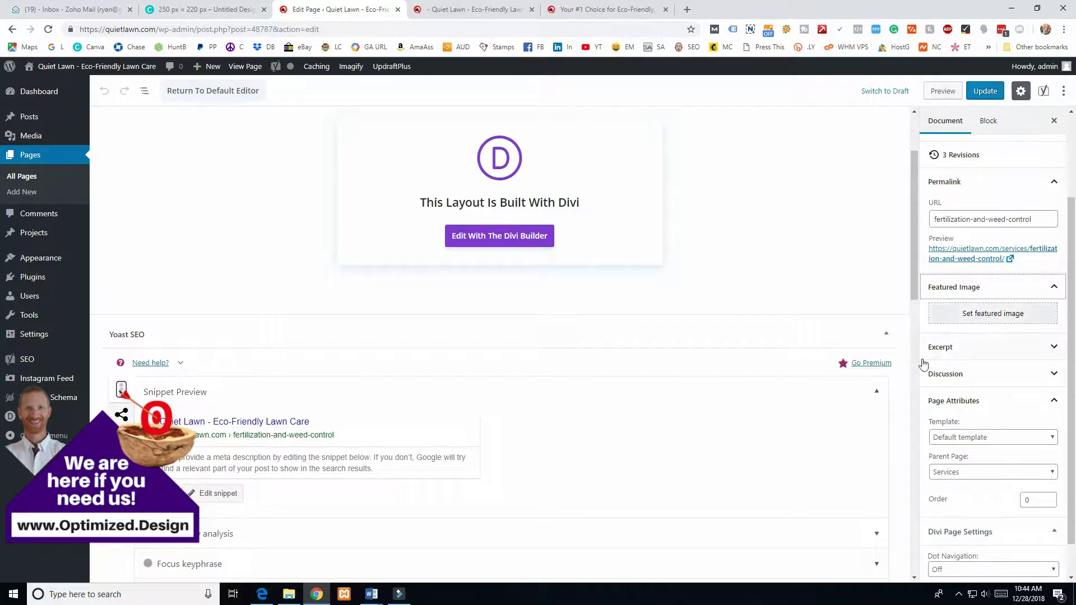
pyautogui.click(995, 348)
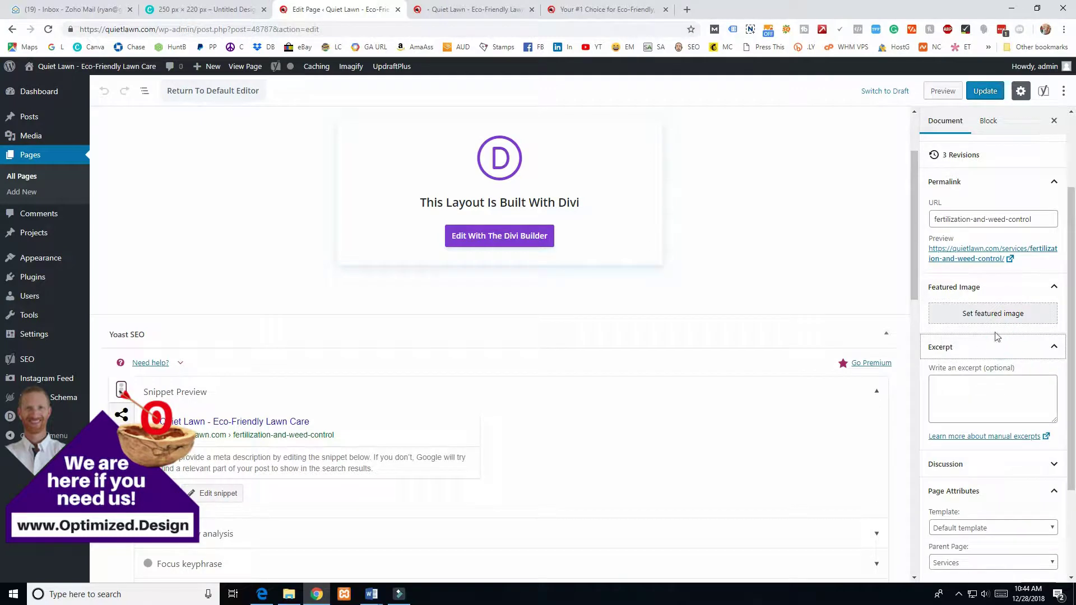
pyautogui.scroll(-2, 975, 344)
pyautogui.click(965, 337)
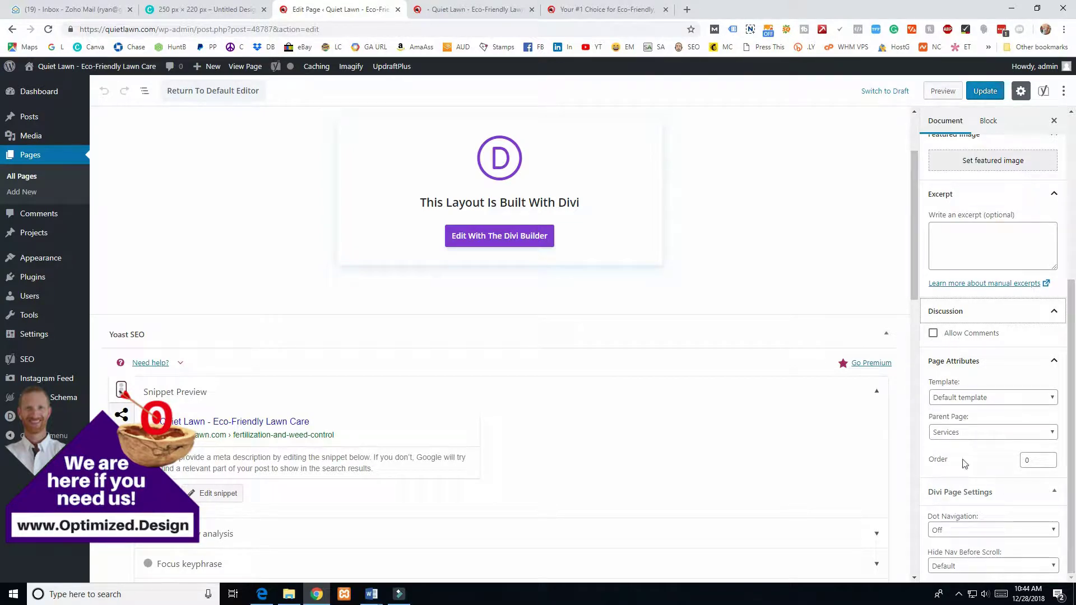
pyautogui.scroll(5, 970, 476)
pyautogui.scroll(-5, 977, 495)
pyautogui.click(973, 399)
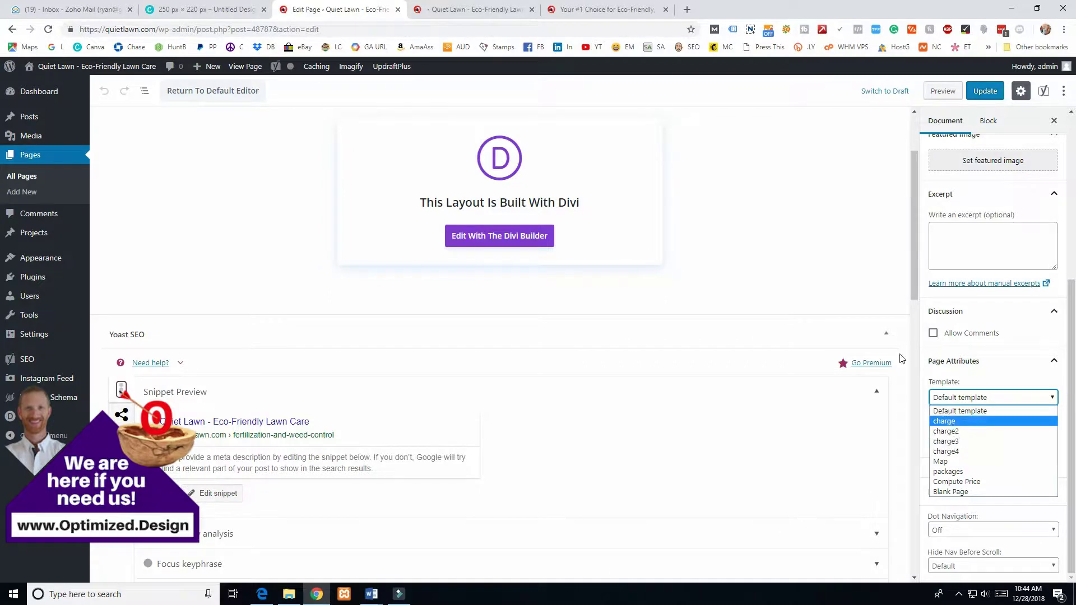
pyautogui.scroll(4, 928, 324)
pyautogui.scroll(1, 928, 324)
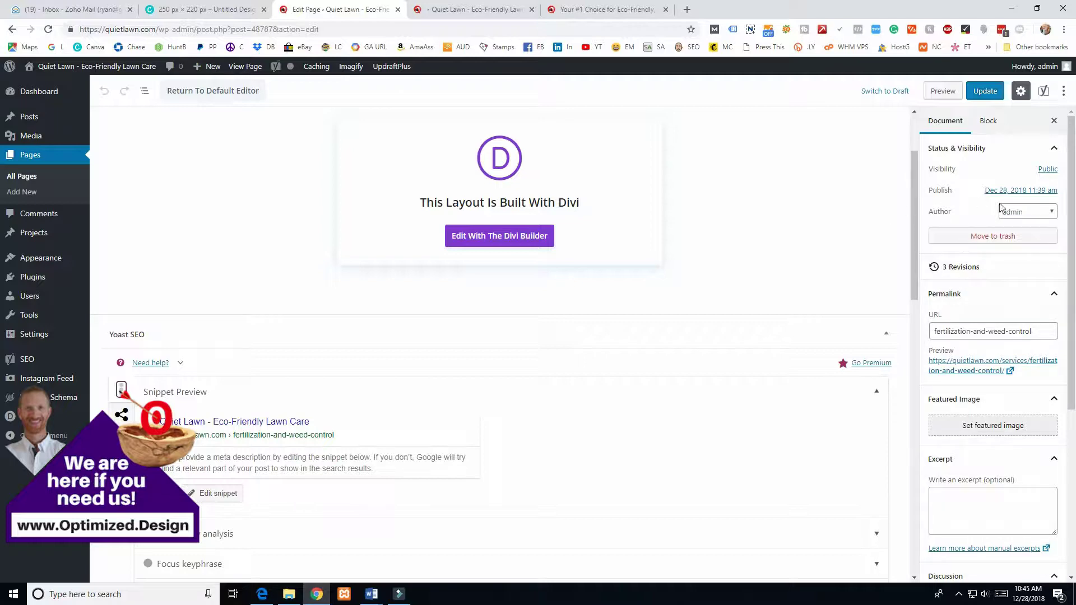
# - Set the Yoast SEO focus keyphrase to "Fertilization and Weed Control"
pyautogui.scroll(-2, 584, 329)
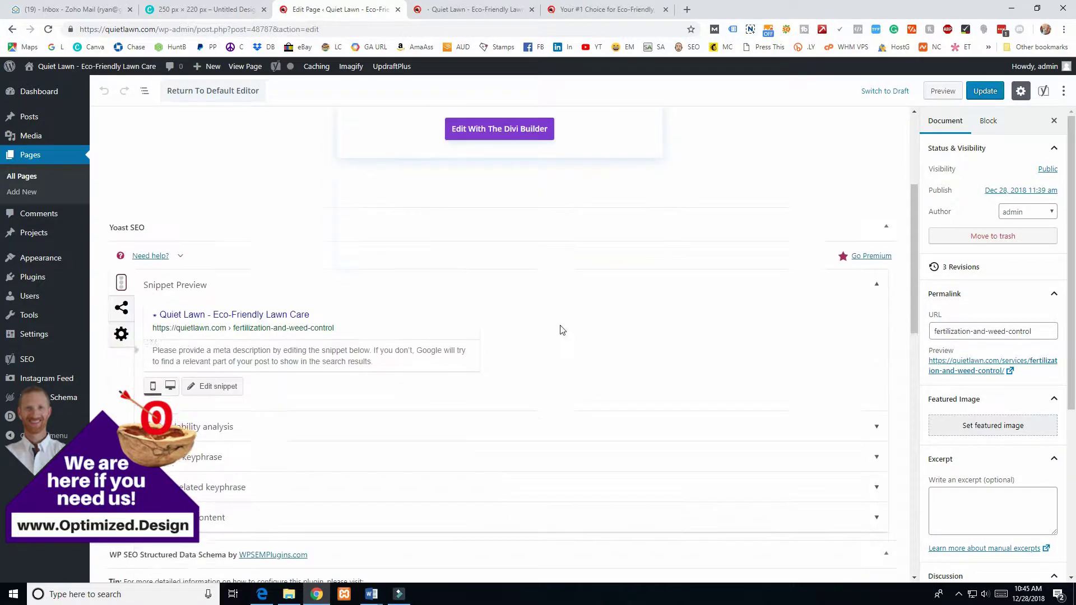
pyautogui.scroll(-3, 256, 307)
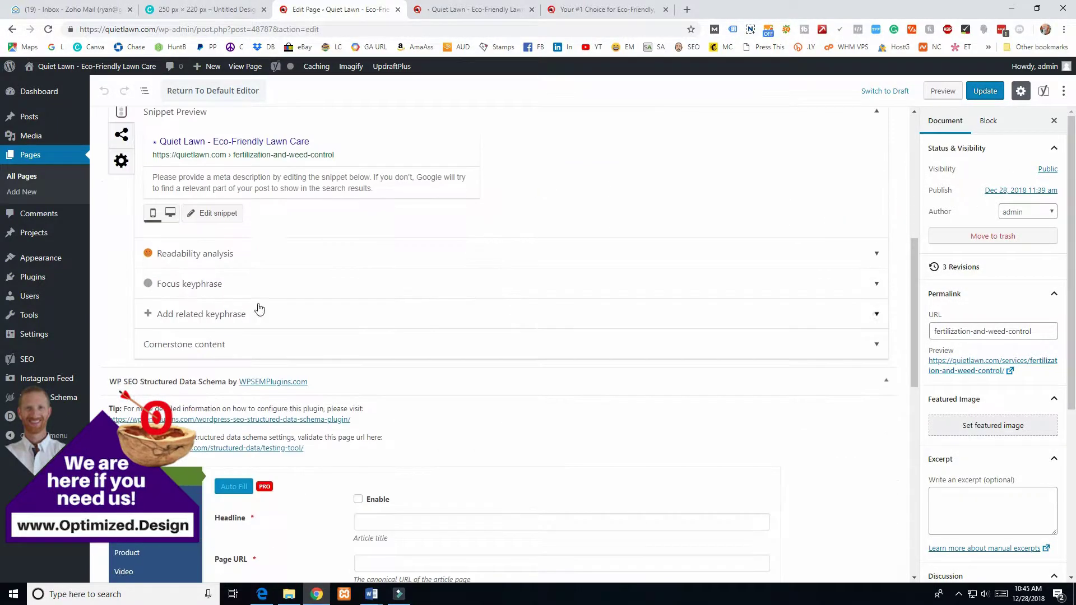
pyautogui.click(171, 283)
pyautogui.click(169, 320)
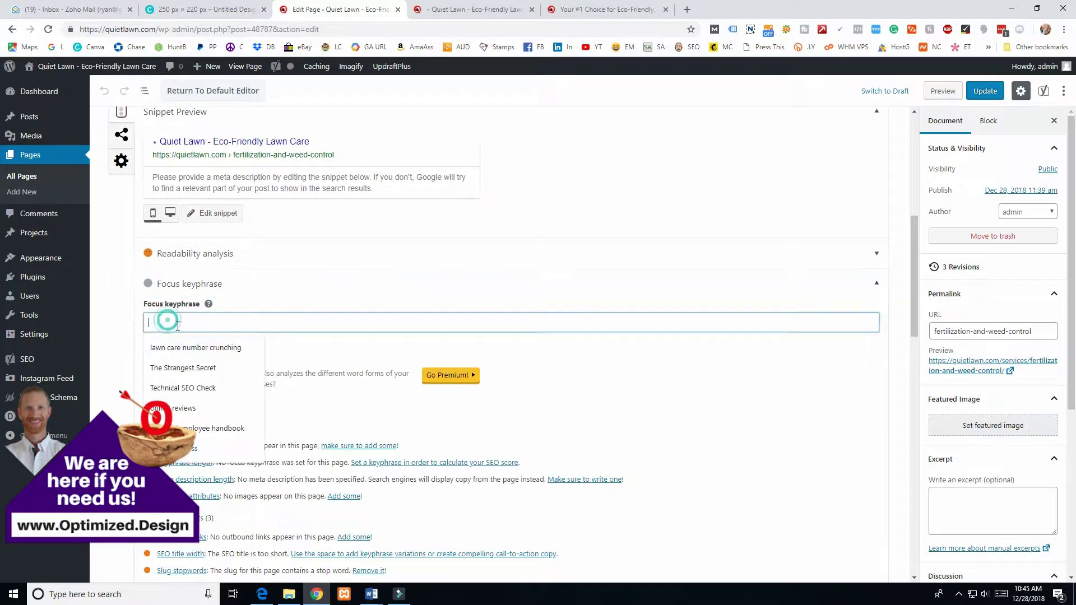
pyautogui.write('Fertilization and Weed Control')
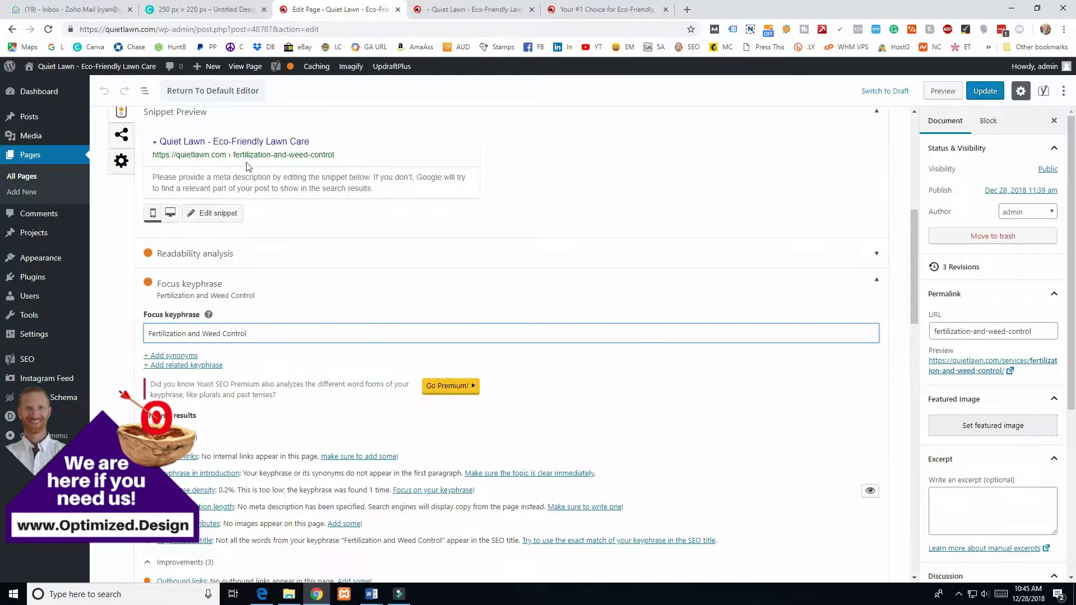
# - Edit the Yoast search snippet and insert "Weed Control and Fertilization Service" before the separator in the SEO title
pyautogui.scroll(-1, 249, 308)
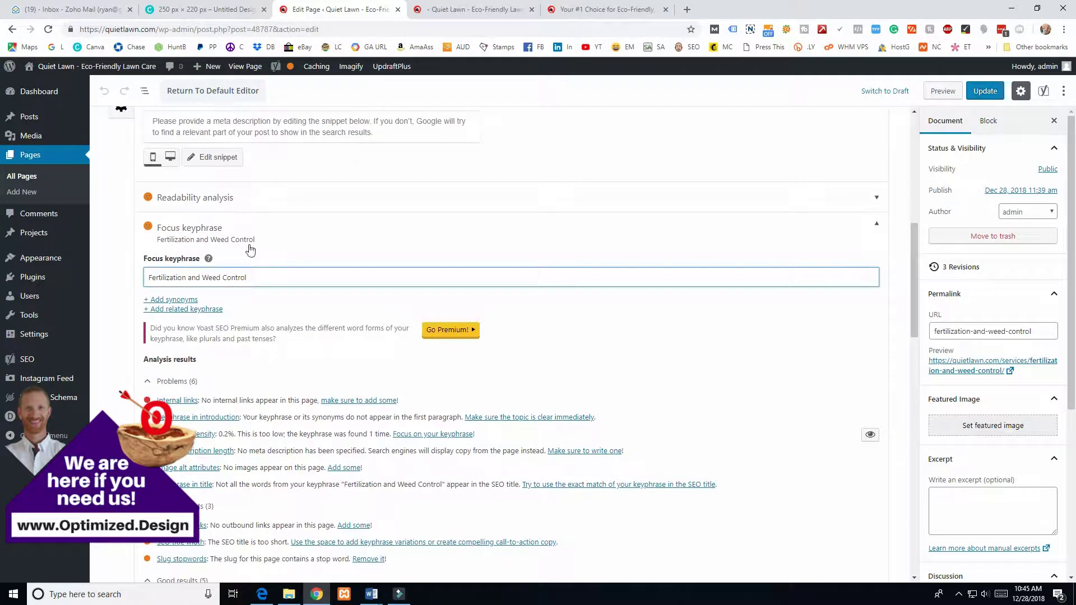
pyautogui.scroll(2, 283, 410)
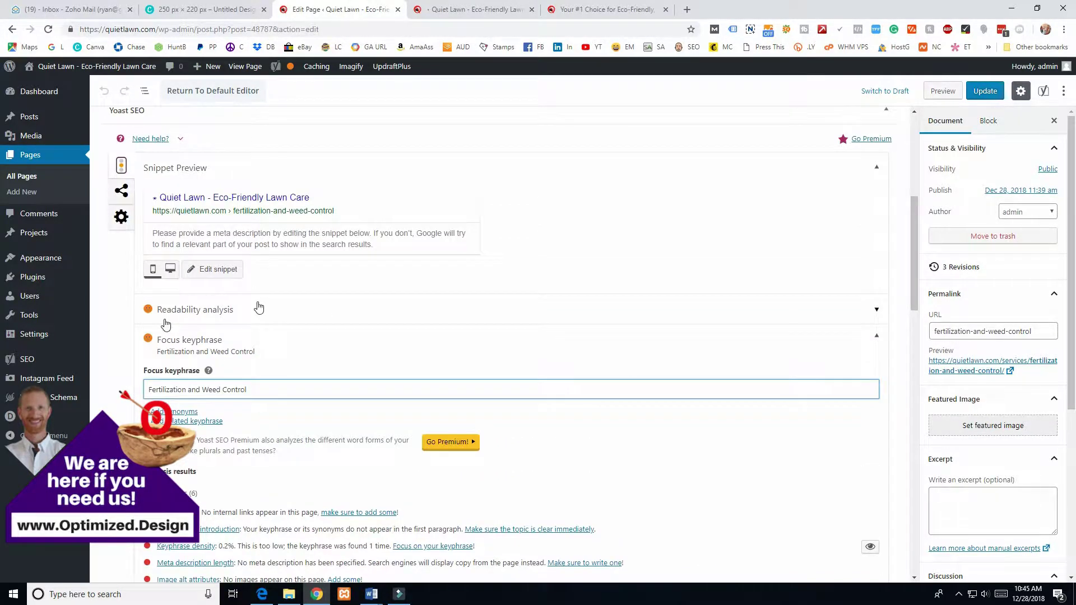
pyautogui.click(235, 271)
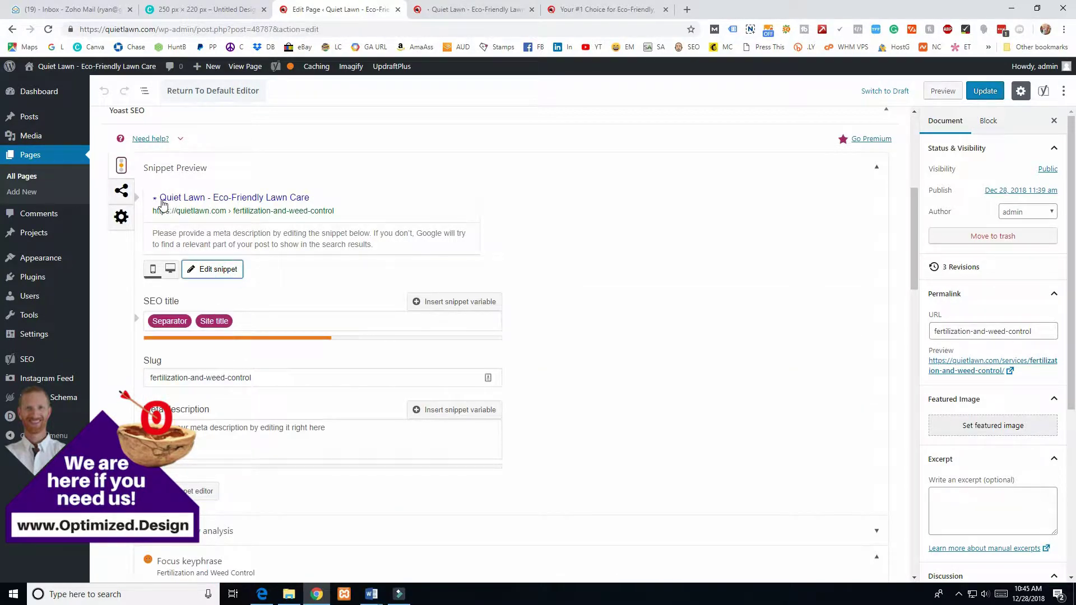
pyautogui.click(147, 320)
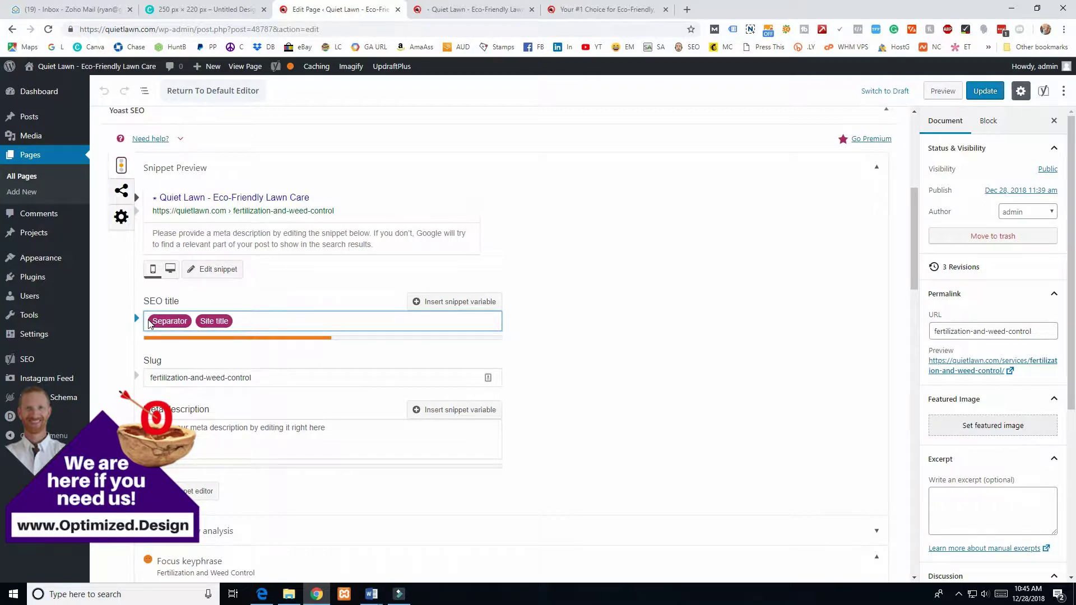
pyautogui.write('Weed C')
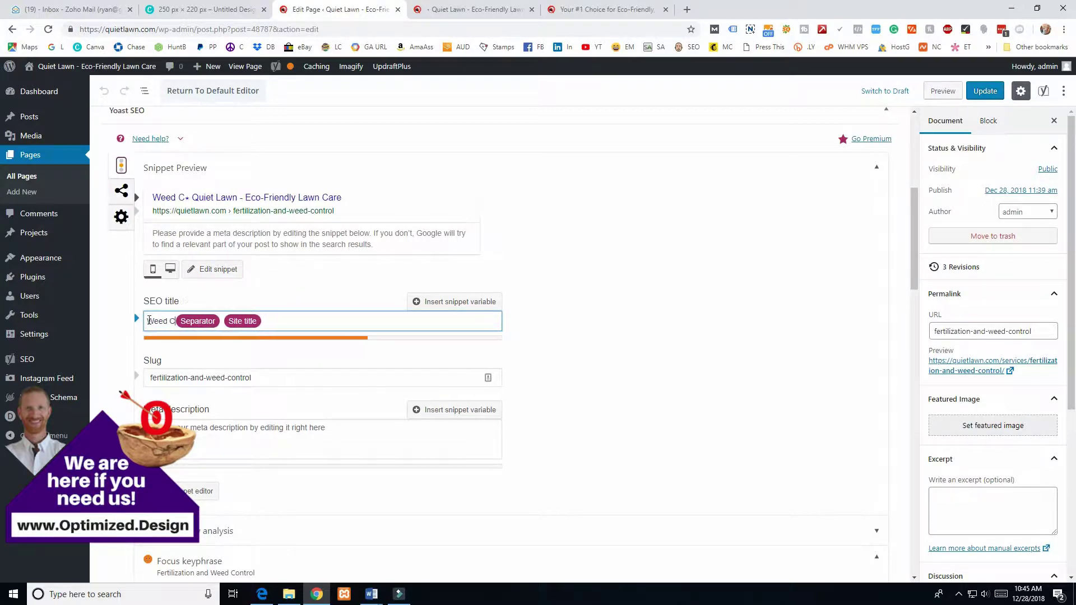
pyautogui.write('ontrol and Fertiliz')
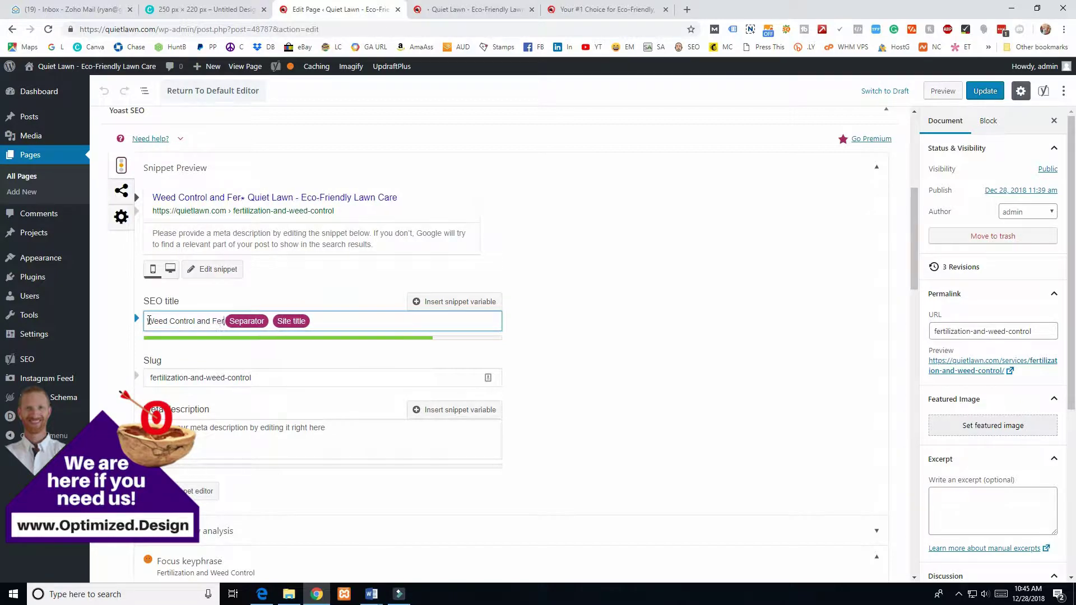
pyautogui.write('ation Service')
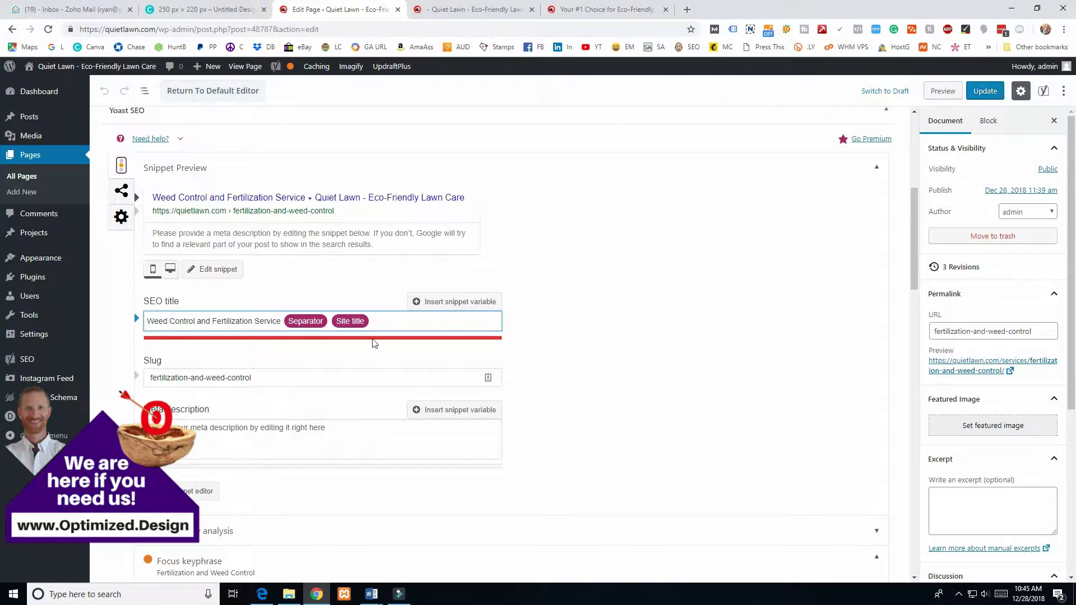
# - Replace the Site title variable in the SEO title with "Eco-Friendly" and go to the empty meta description
pyautogui.click(404, 322)
pyautogui.click(329, 320)
pyautogui.press('Delete')
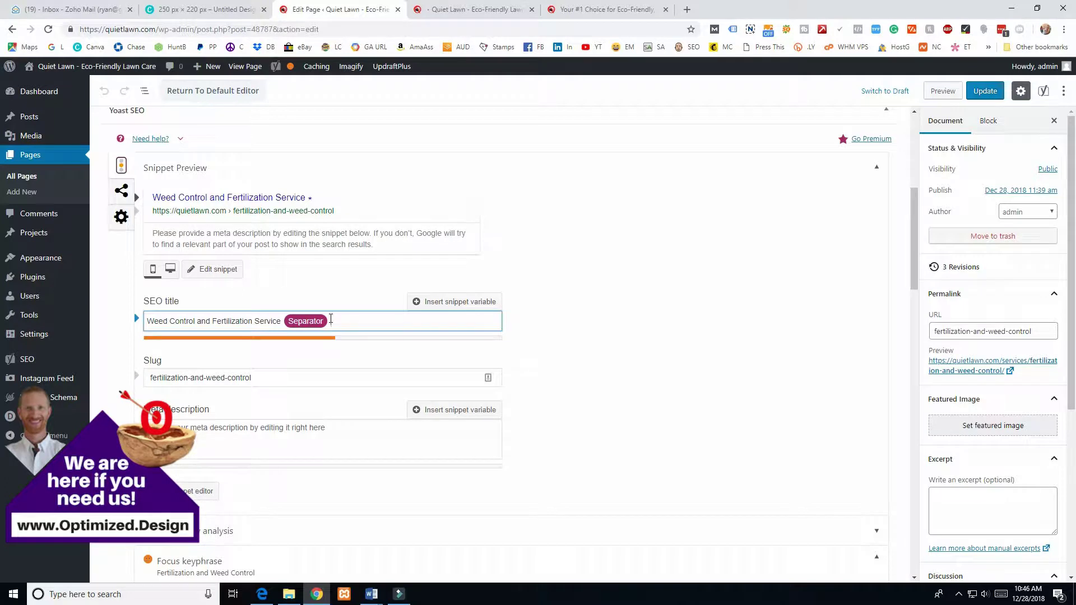
pyautogui.write('Eco-Fried')
pyautogui.press('BackSpace')
pyautogui.write('nfl')
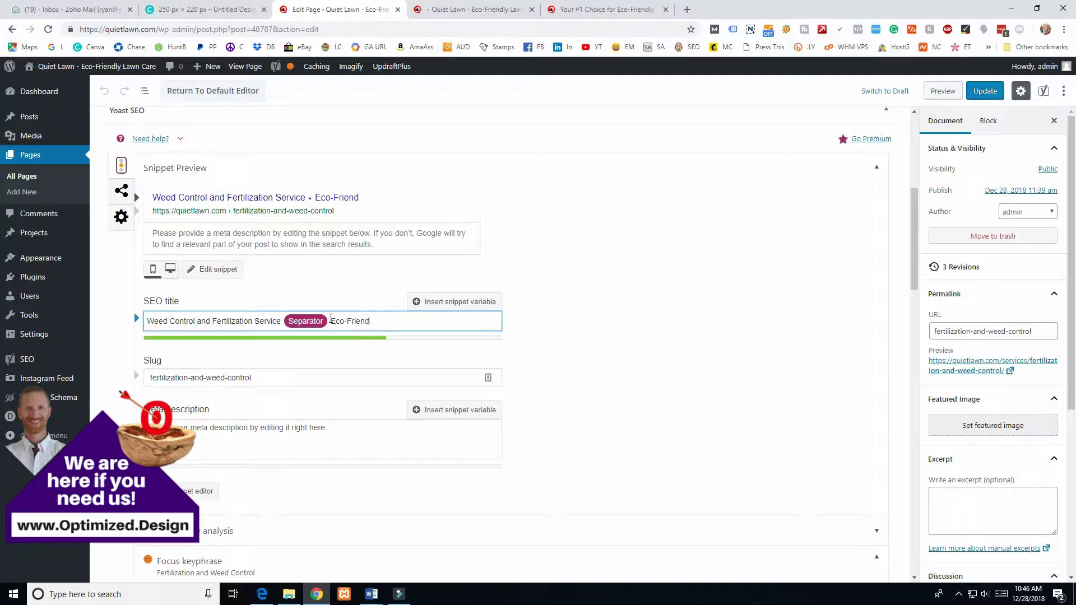
pyautogui.click(242, 426)
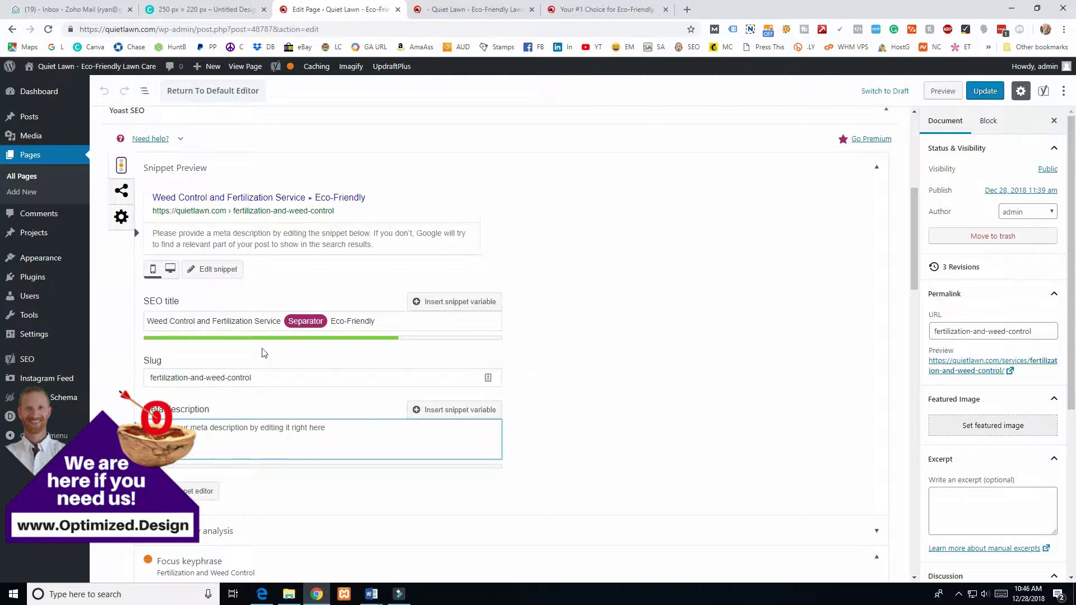
# - Review the schema types offered in the WP SEO Structured Data Schema section, including Local Business
pyautogui.scroll(-4, 273, 352)
pyautogui.scroll(-2, 361, 370)
pyautogui.scroll(-15, 360, 371)
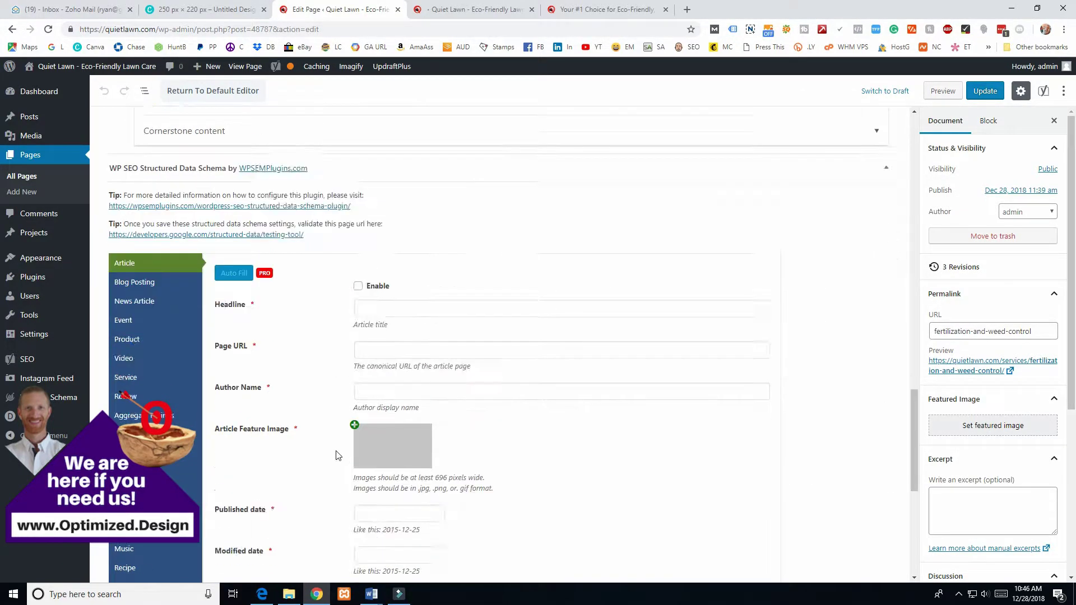
pyautogui.scroll(-3, 337, 455)
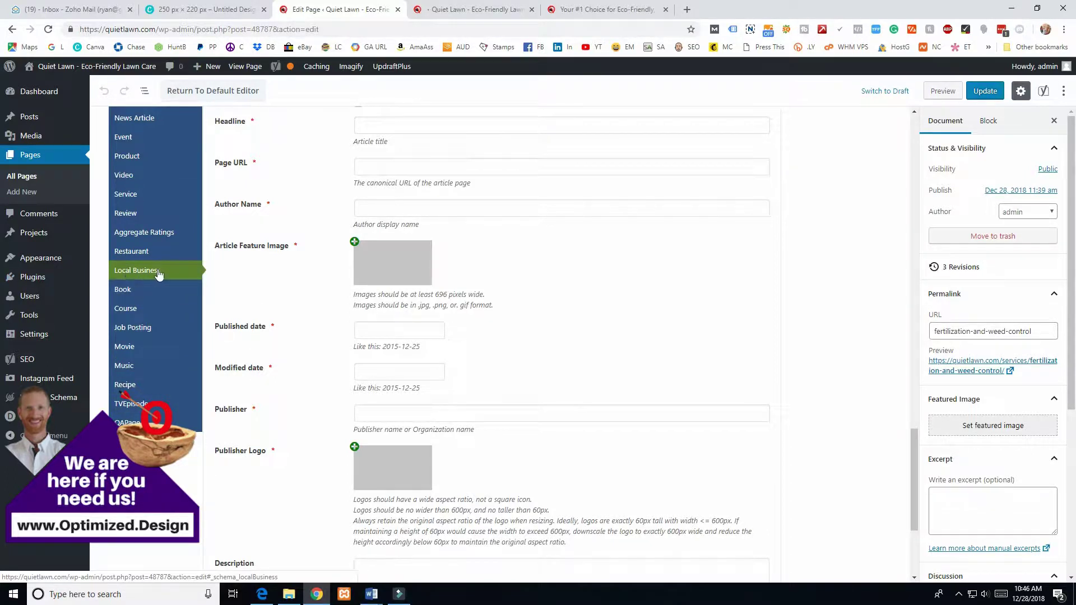
pyautogui.moveTo(56, 398)
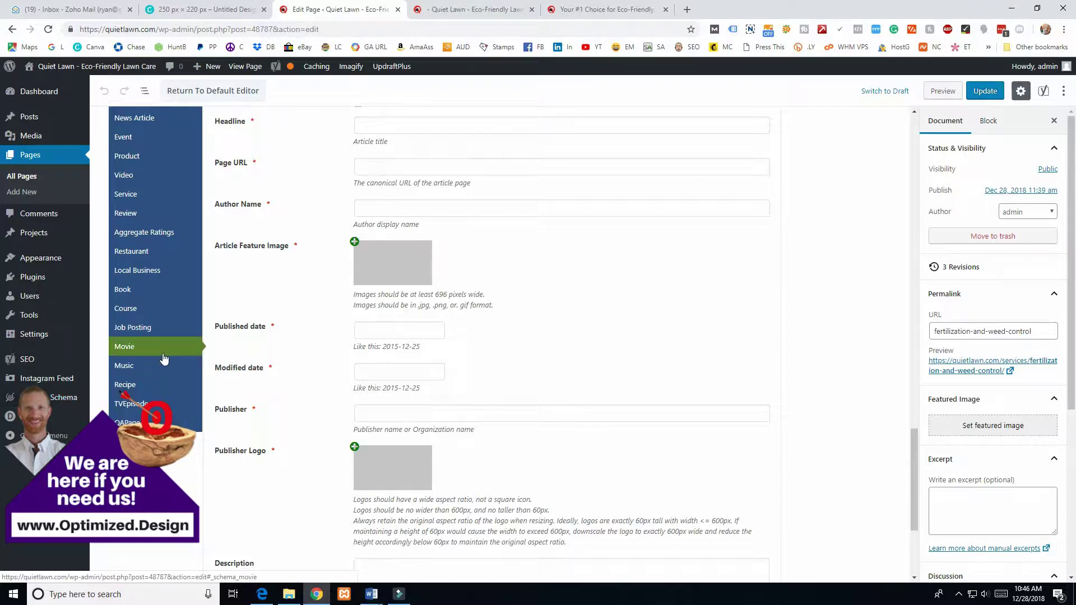
pyautogui.click(144, 273)
pyautogui.scroll(1, 144, 273)
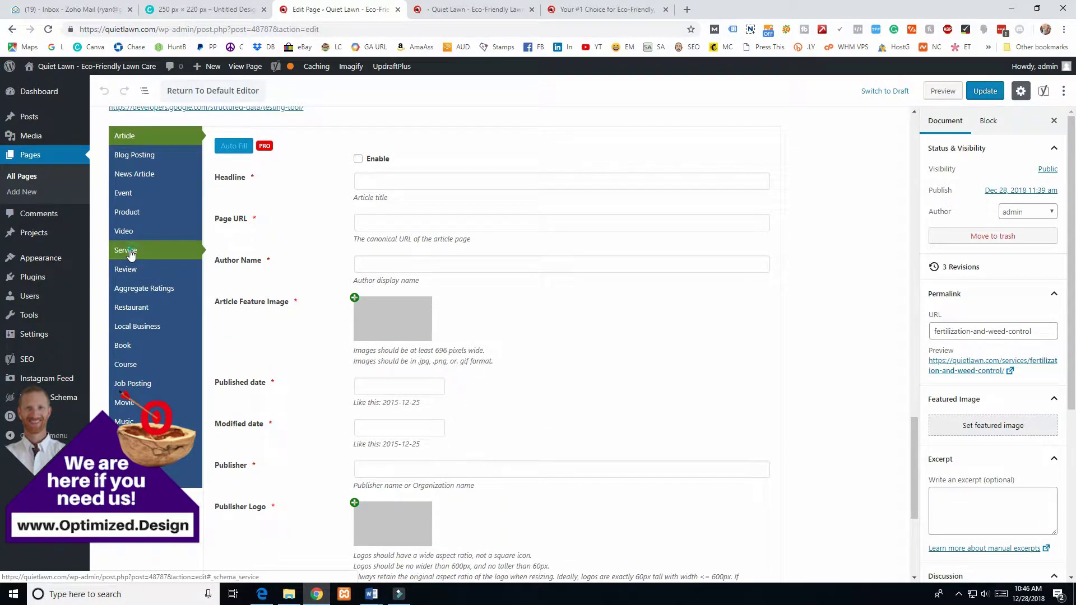
# - Examine the fields of the Service schema type, from name to alternate name, and return to the page title area
pyautogui.click(129, 254)
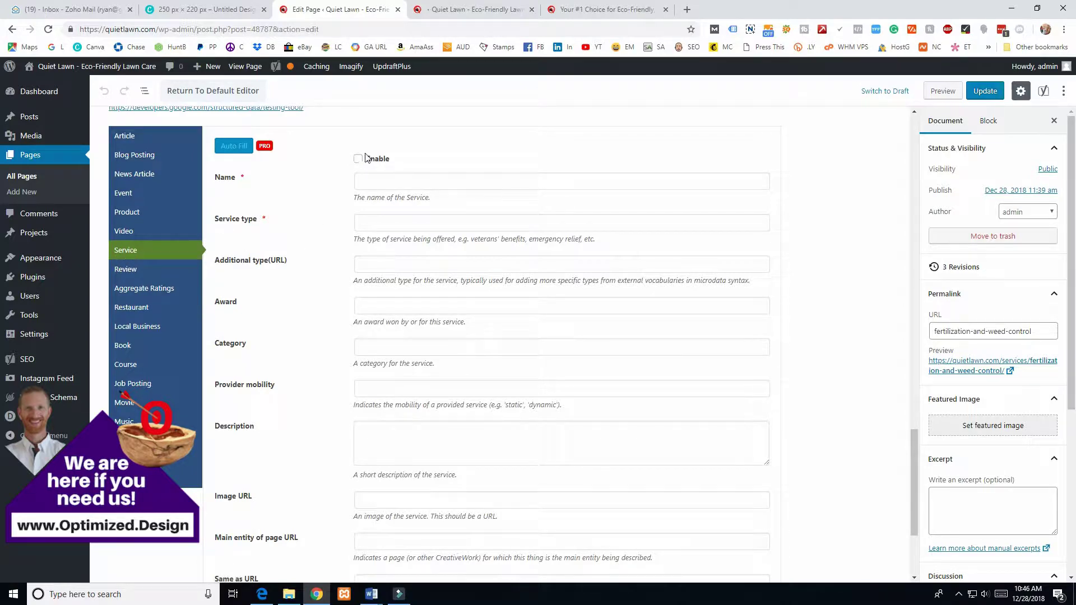
pyautogui.scroll(-3, 409, 420)
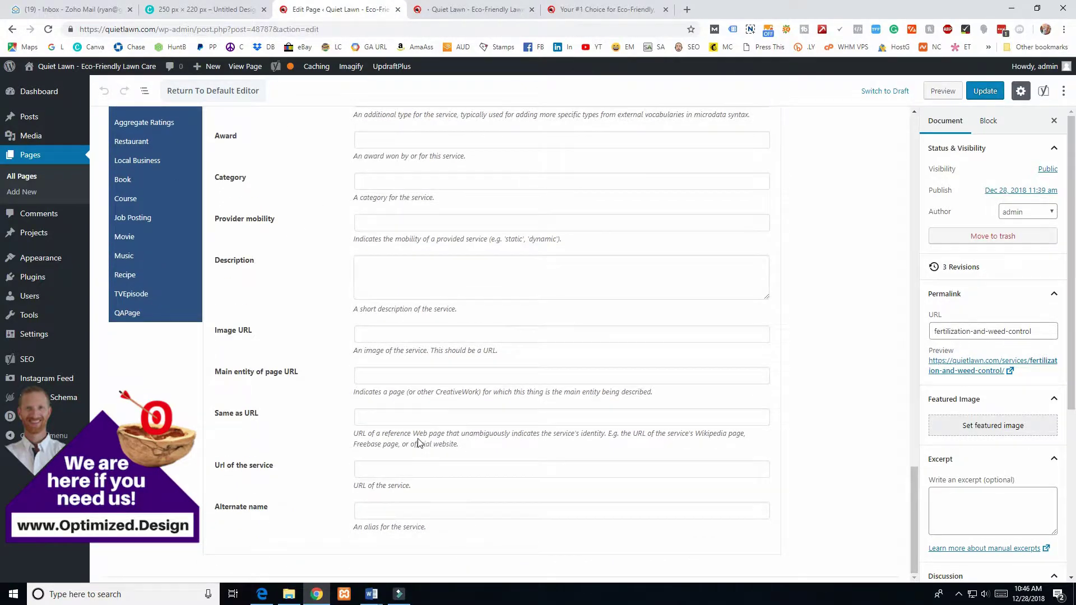
pyautogui.scroll(6, 417, 443)
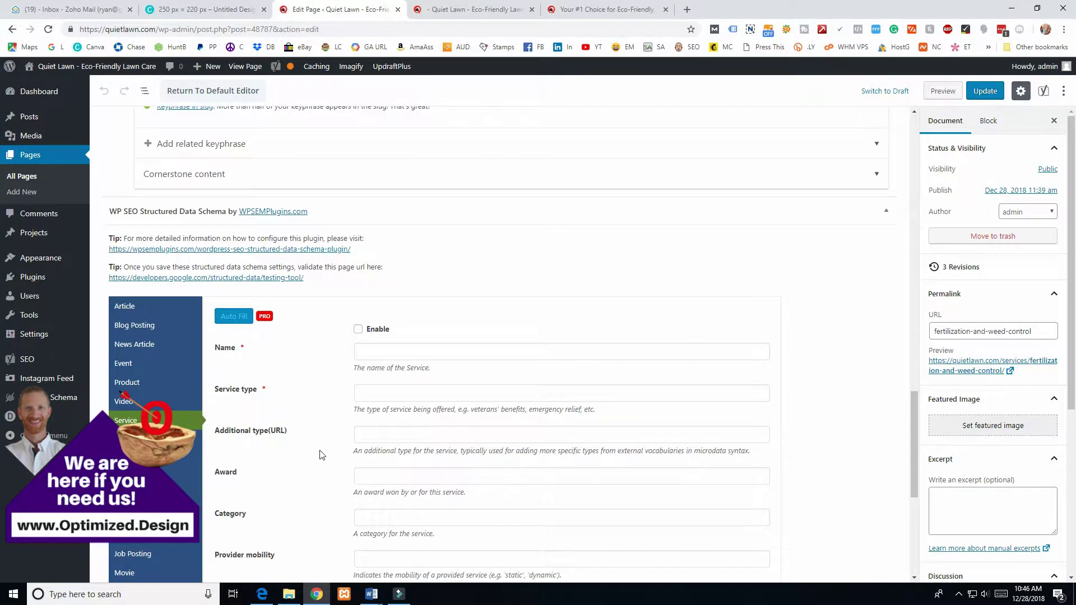
pyautogui.scroll(-4, 322, 454)
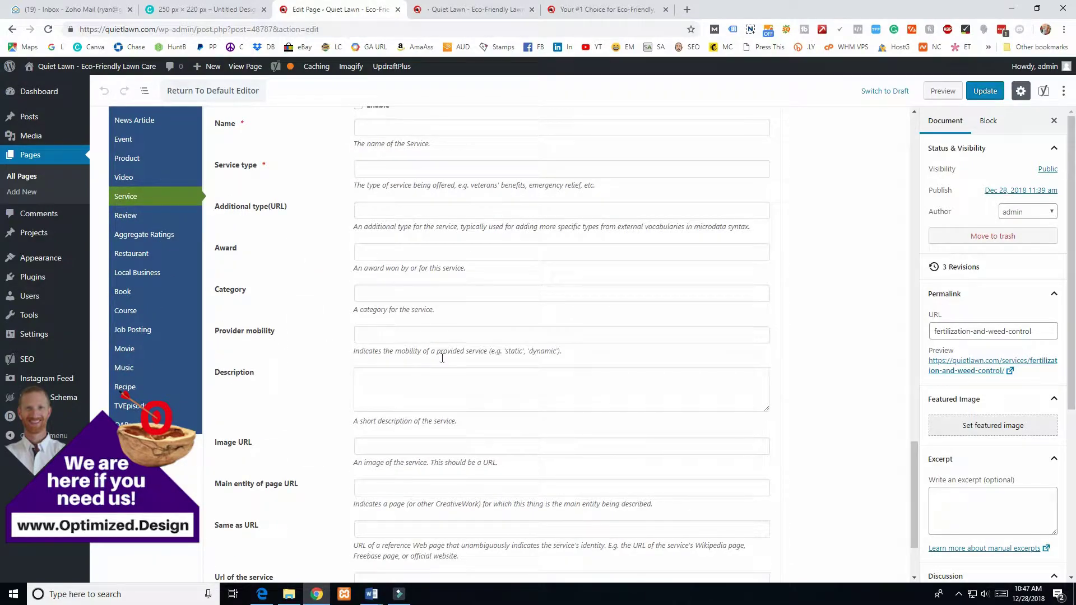
pyautogui.scroll(-2, 443, 358)
pyautogui.scroll(9, 426, 421)
pyautogui.scroll(15, 456, 358)
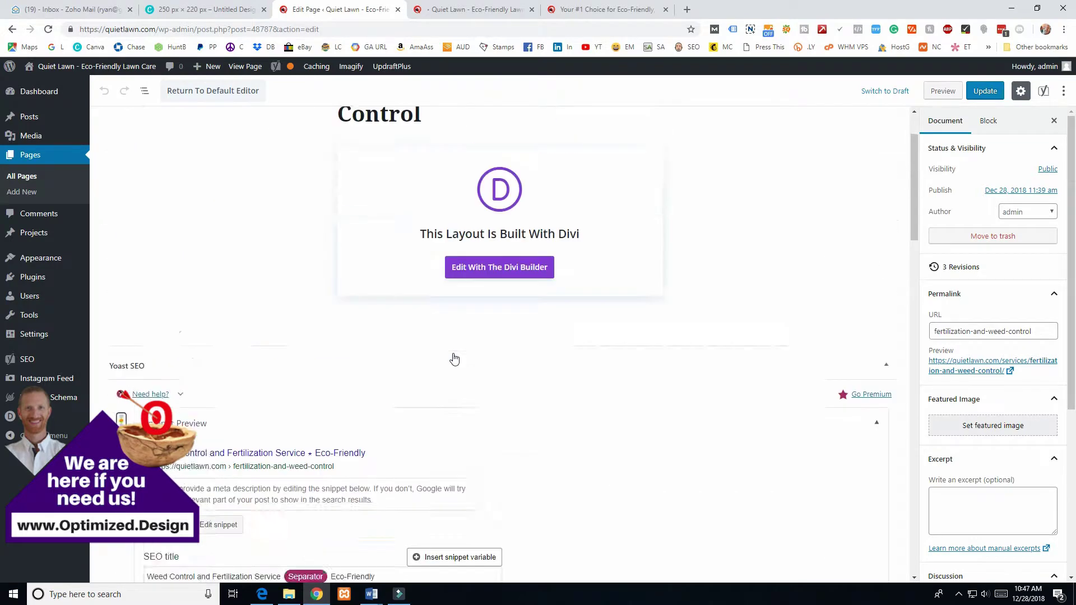
# - Review the Lawn Mowing page in the visual builder, from its hero section through the contact form, call to action and guarantee badge
pyautogui.scroll(3, 455, 358)
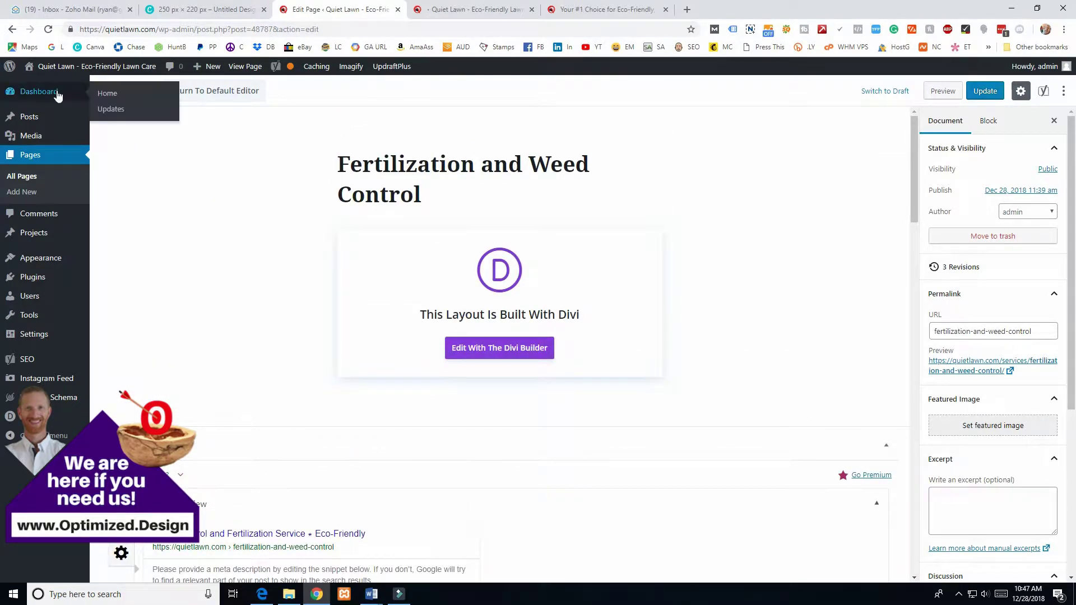
pyautogui.click(476, 9)
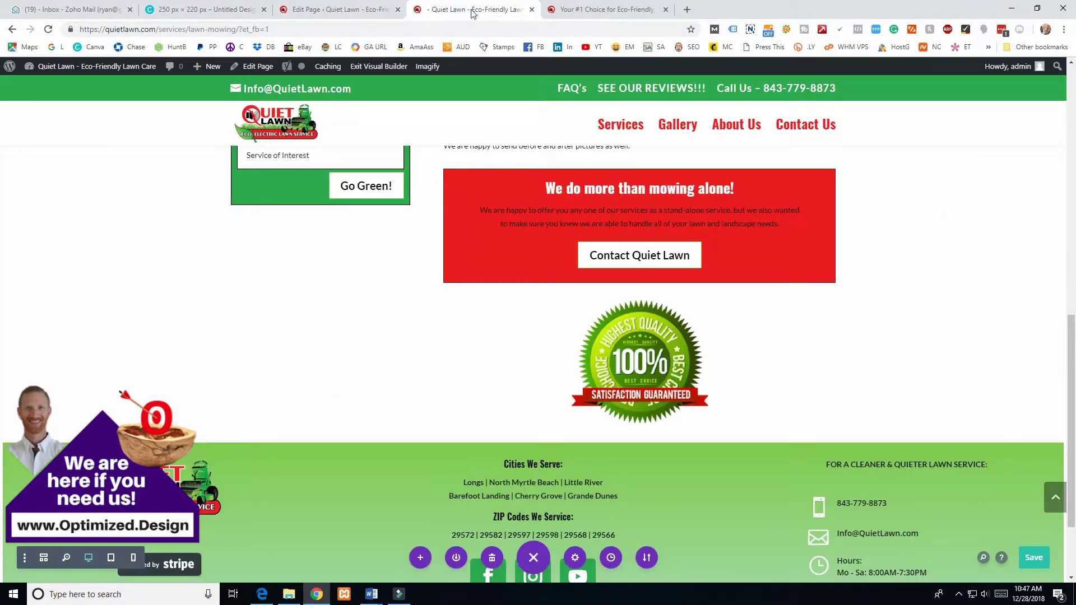
pyautogui.scroll(10, 435, 347)
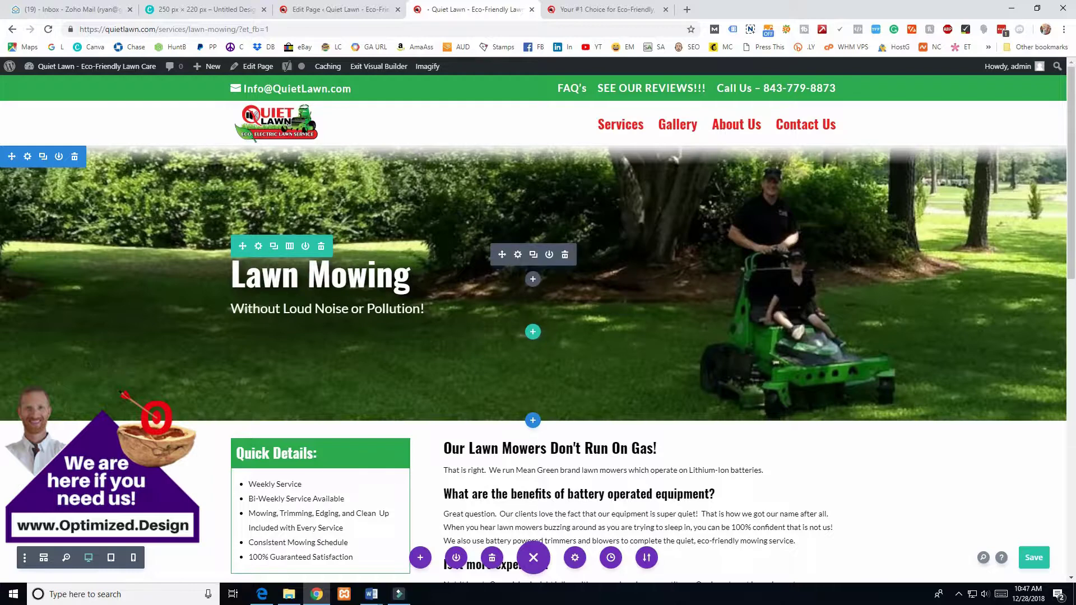
pyautogui.click(565, 254)
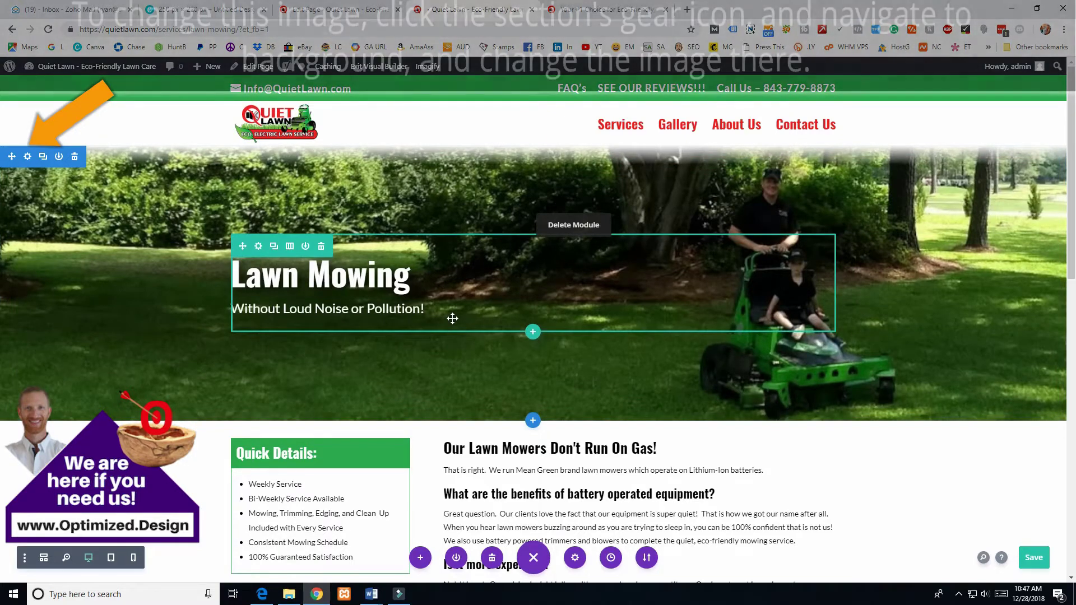
pyautogui.hotkey('ctrl', 'z')
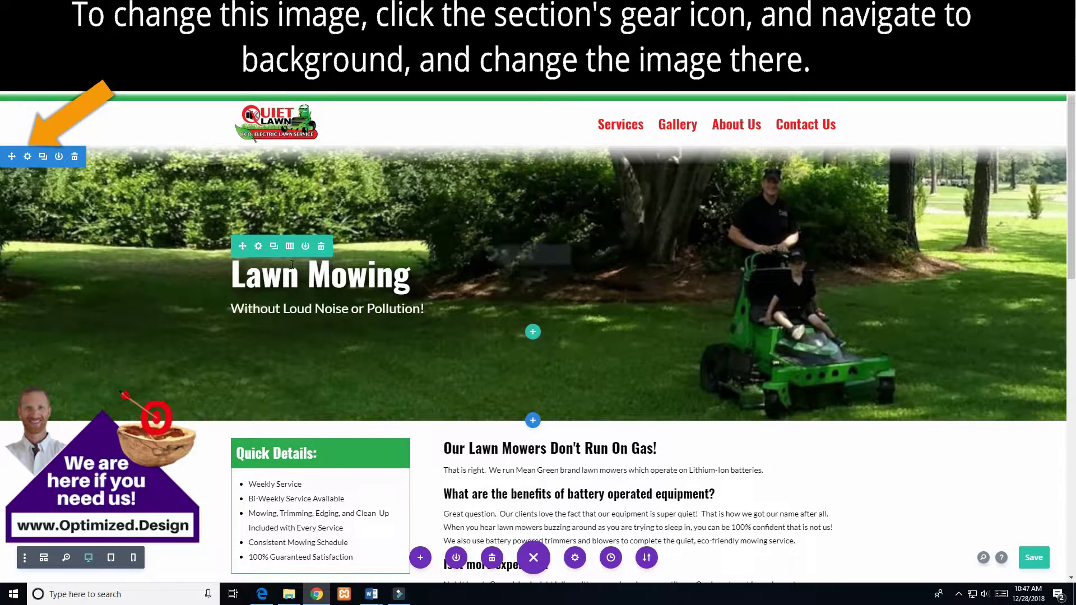
pyautogui.scroll(-9, 726, 274)
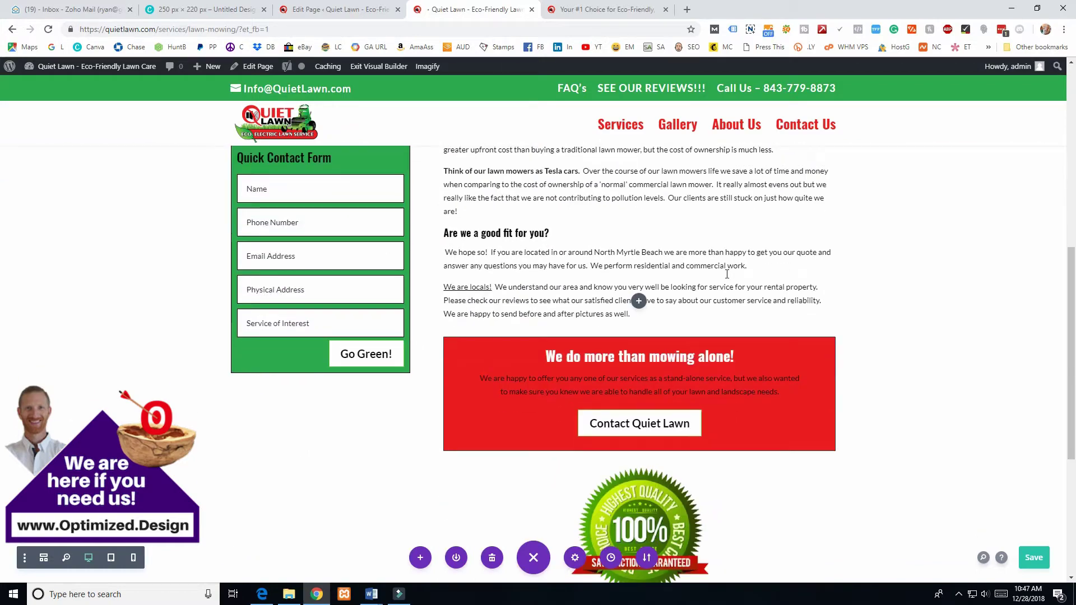
pyautogui.scroll(-5, 727, 274)
pyautogui.scroll(3, 452, 255)
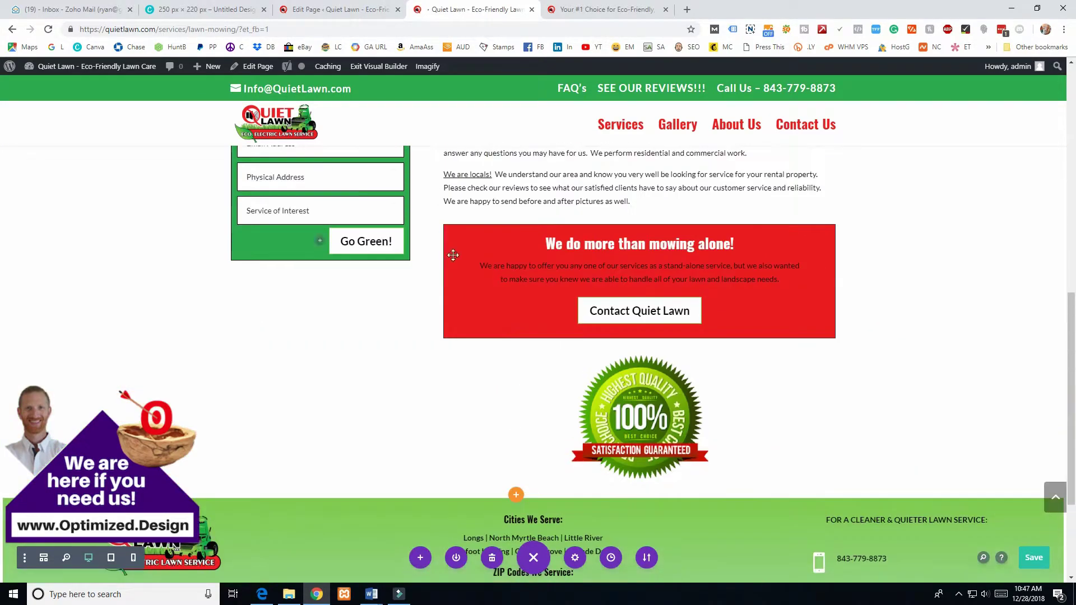
pyautogui.scroll(12, 453, 255)
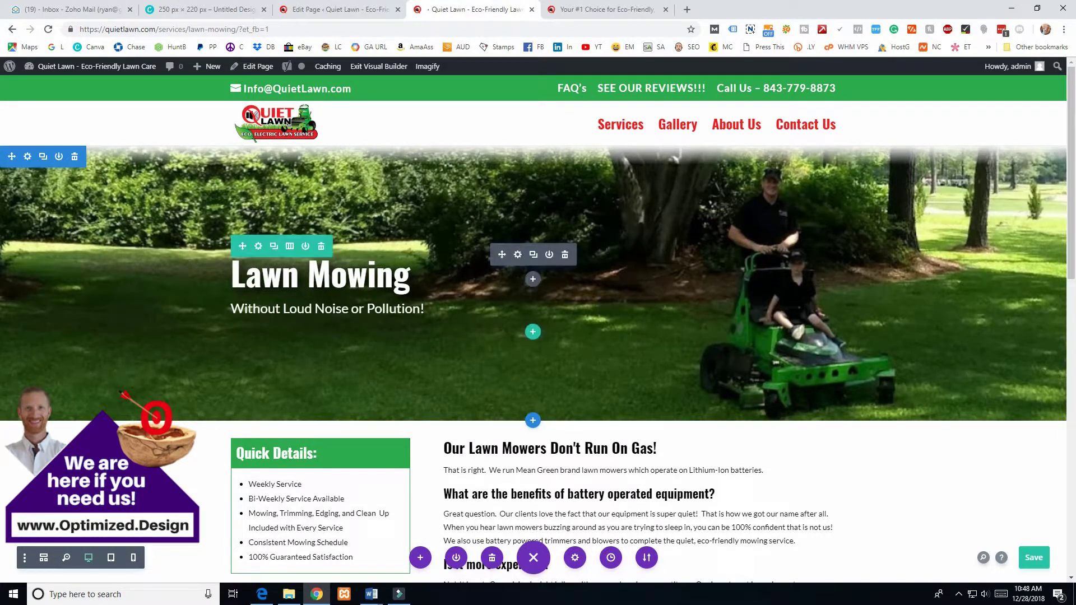
# - Examine the Lawn Mowing page's address, comparing the services parent slug with the lawn-mowing child slug
pyautogui.moveTo(158, 30); pyautogui.dragTo(240, 29)
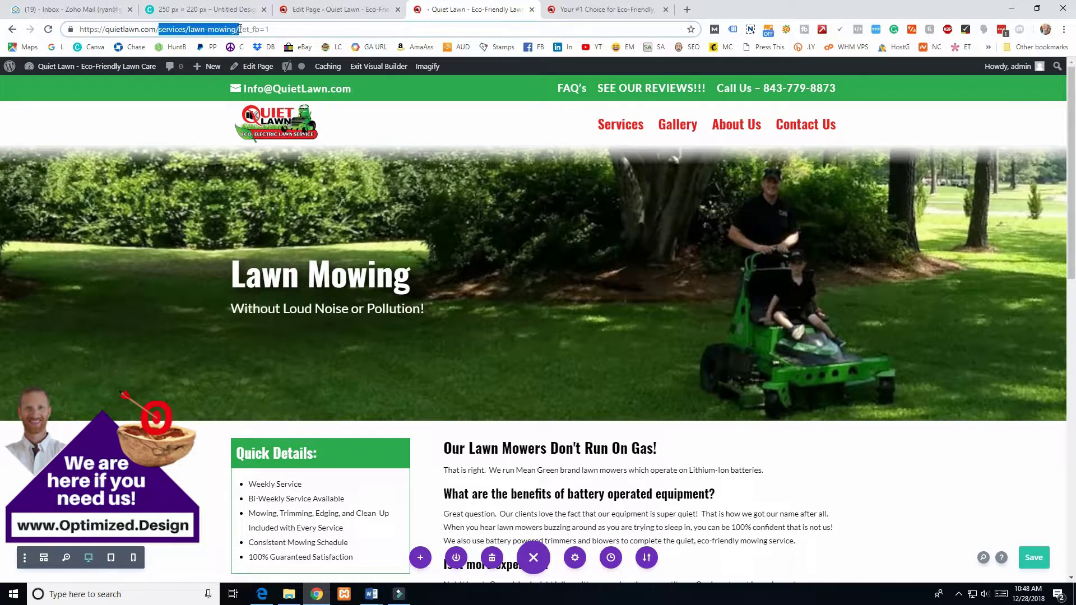
pyautogui.click(175, 30)
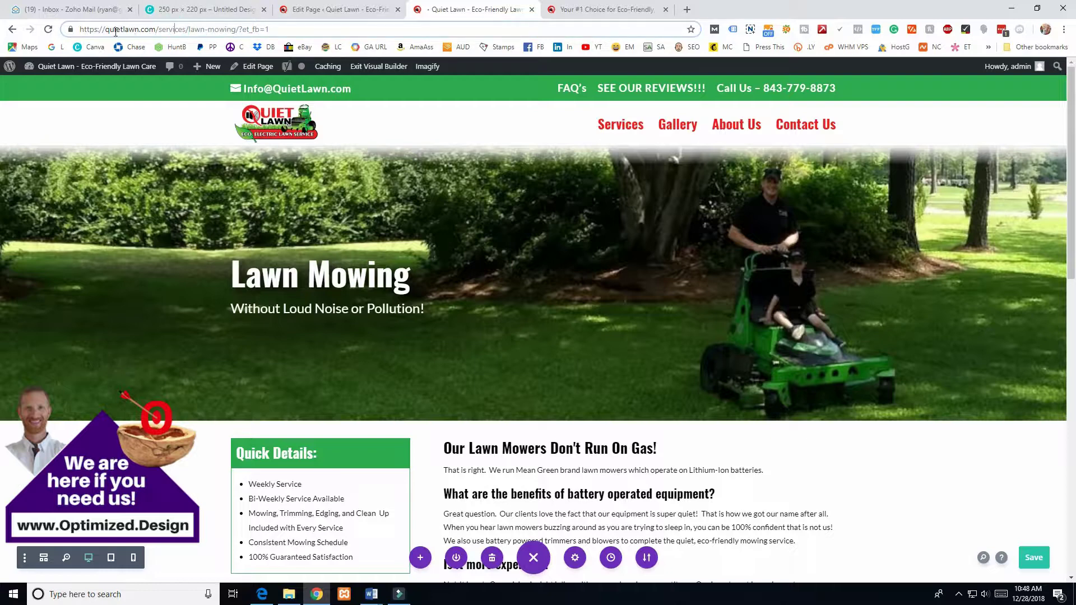
pyautogui.moveTo(105, 31); pyautogui.dragTo(183, 30)
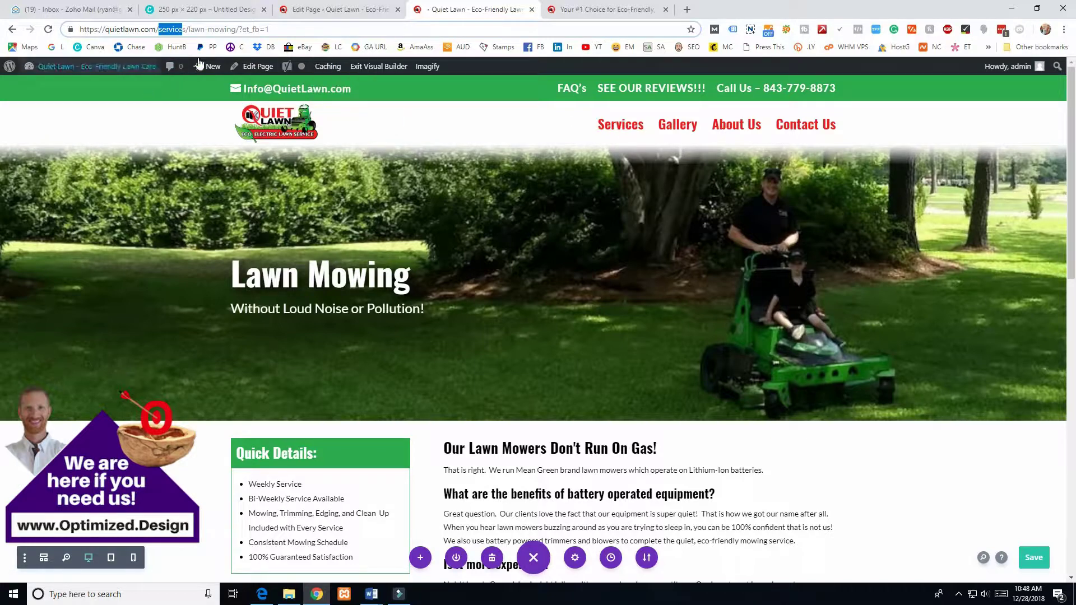
pyautogui.moveTo(189, 30); pyautogui.dragTo(238, 29)
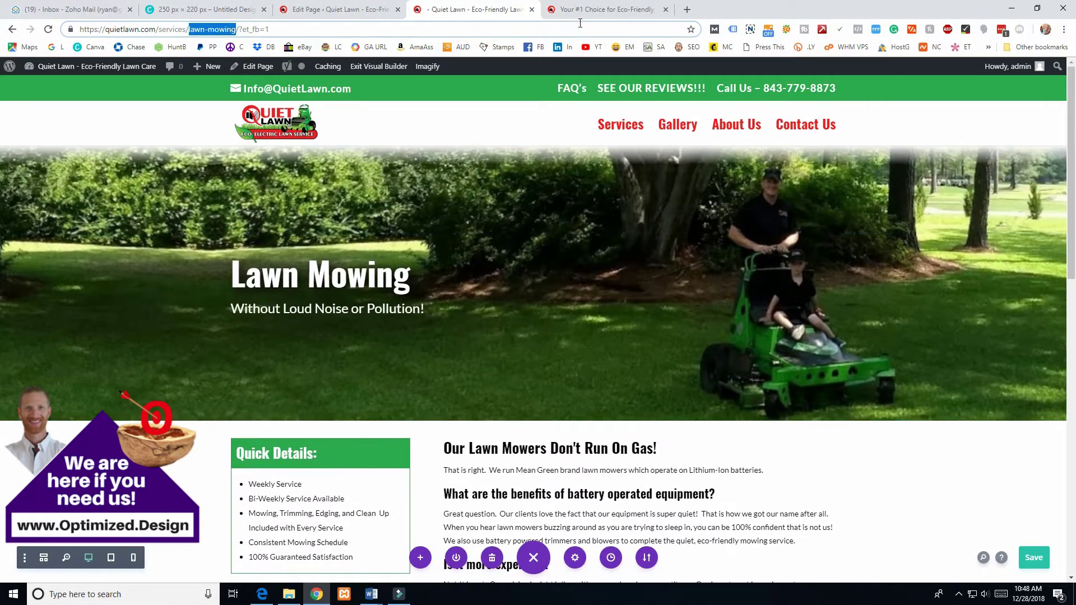
# - Open the WordPress menu editor from the live home page and compare its items with the Lawn Mowing page's header navigation
pyautogui.click(588, 16)
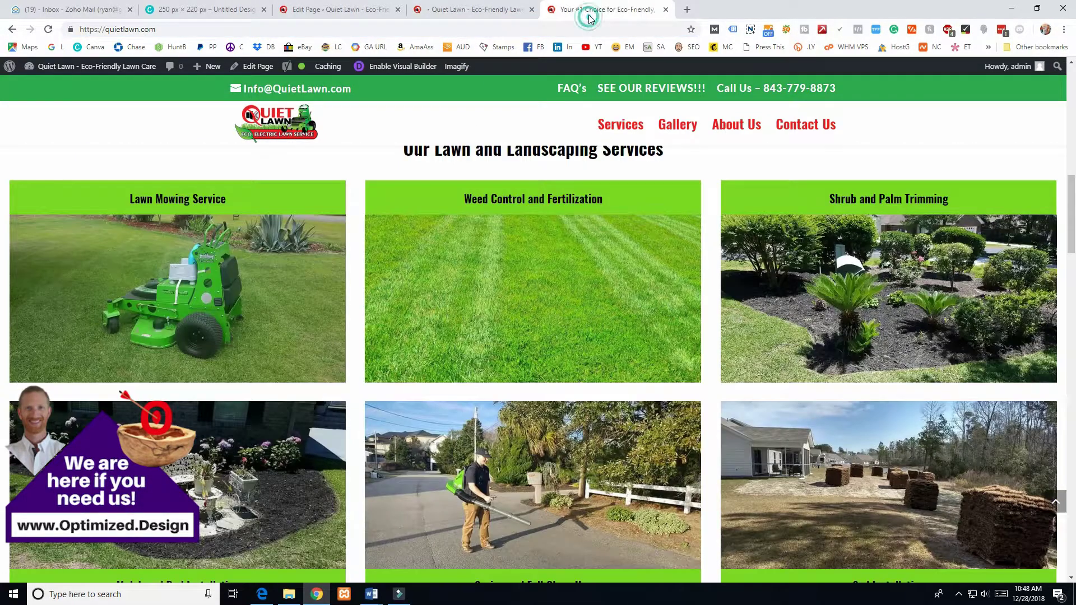
pyautogui.scroll(12, 601, 81)
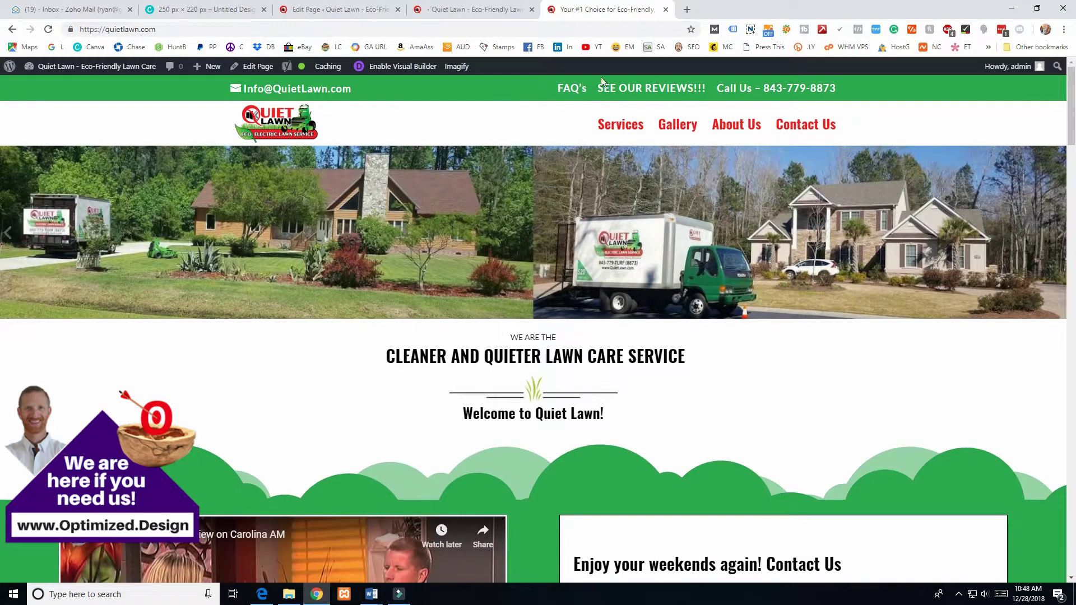
pyautogui.moveTo(105, 69)
pyautogui.click(36, 131)
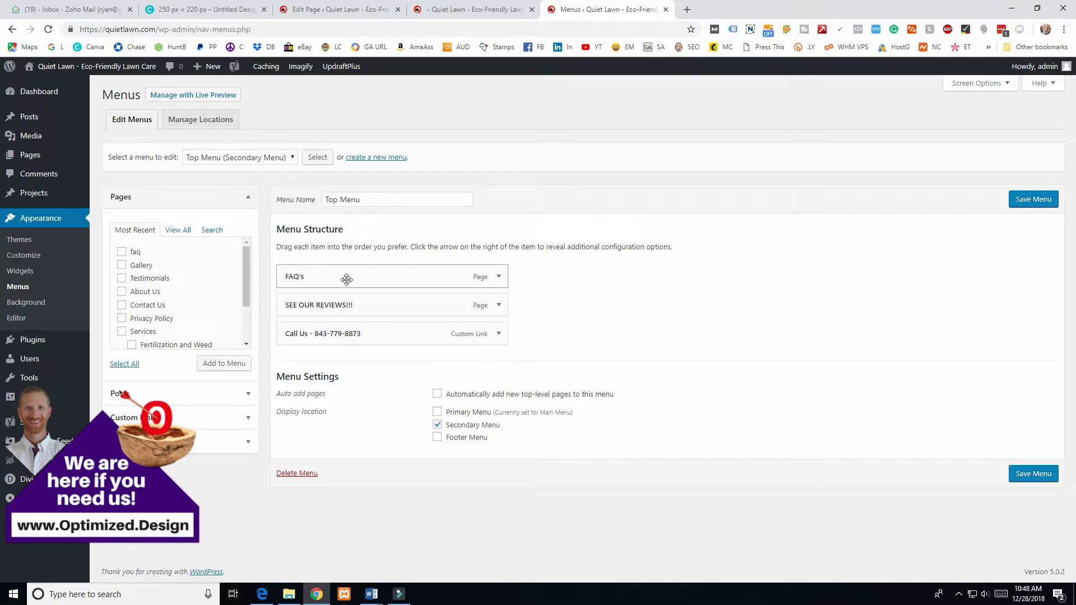
pyautogui.click(474, 8)
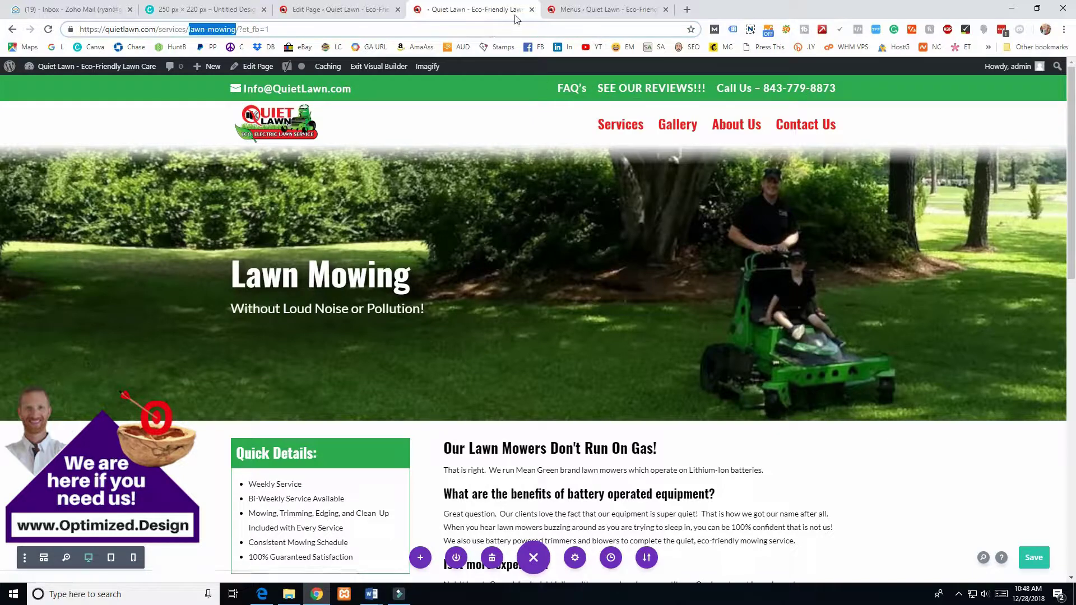
pyautogui.click(605, 9)
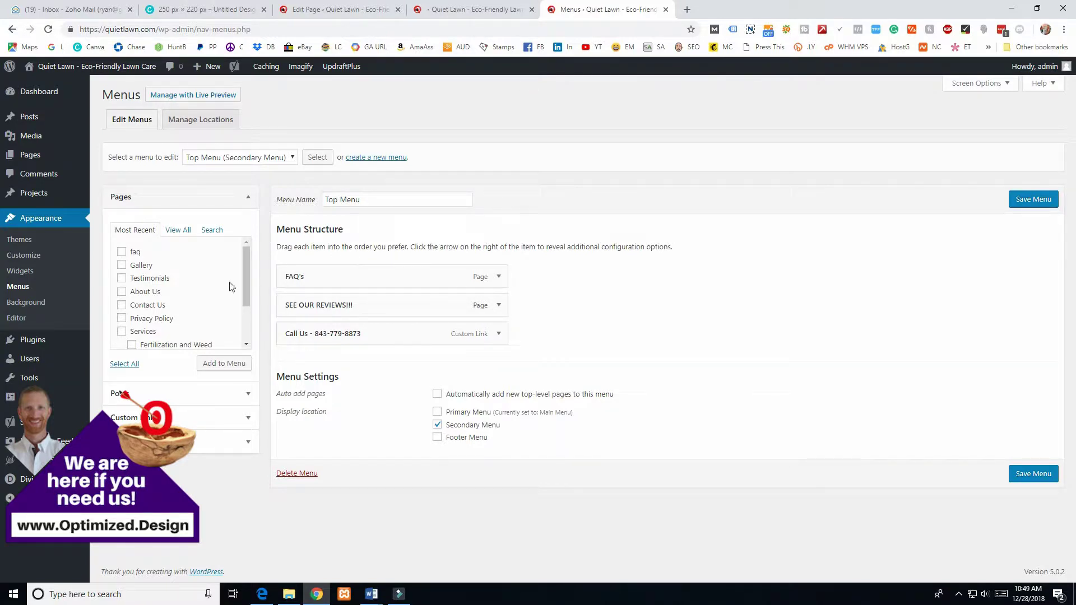
# - Load Main Menu (Primary Menu) for editing and compare it with the navigation on the Lawn Mowing page
pyautogui.click(289, 160)
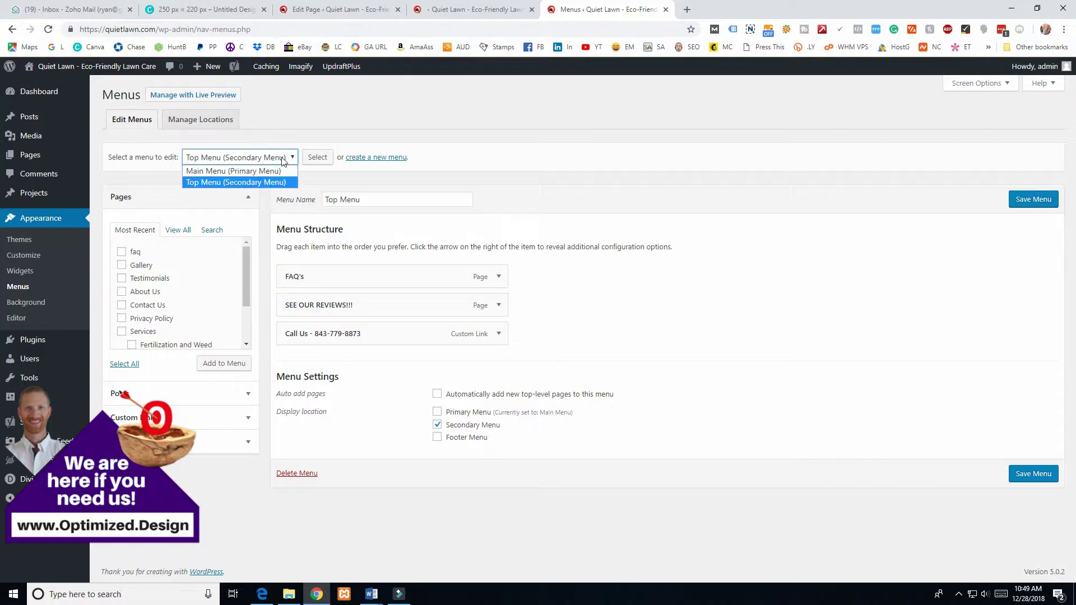
pyautogui.click(236, 172)
pyautogui.click(318, 163)
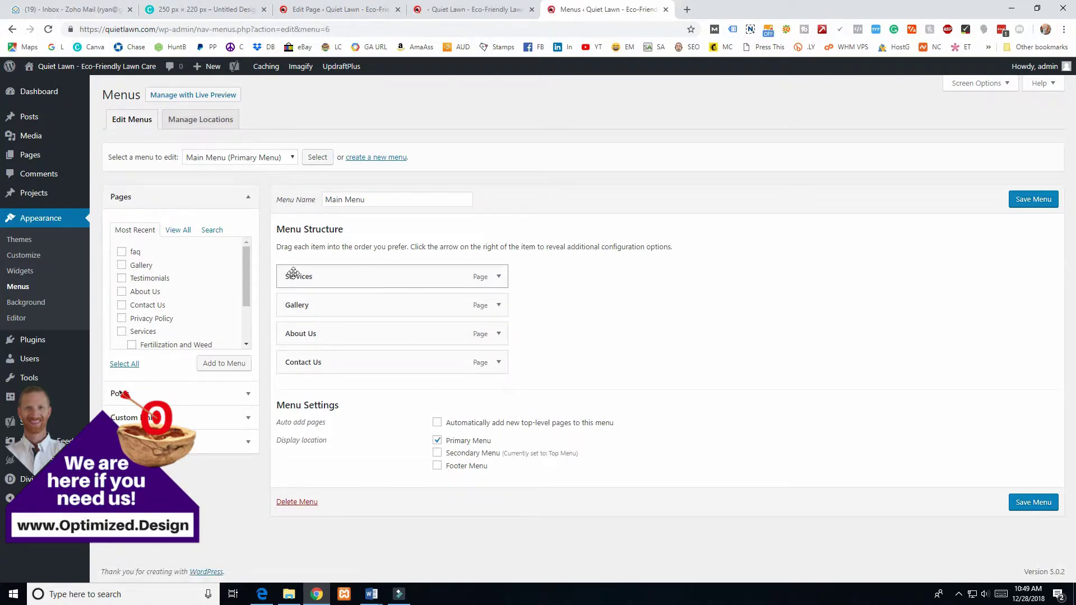
pyautogui.click(451, 10)
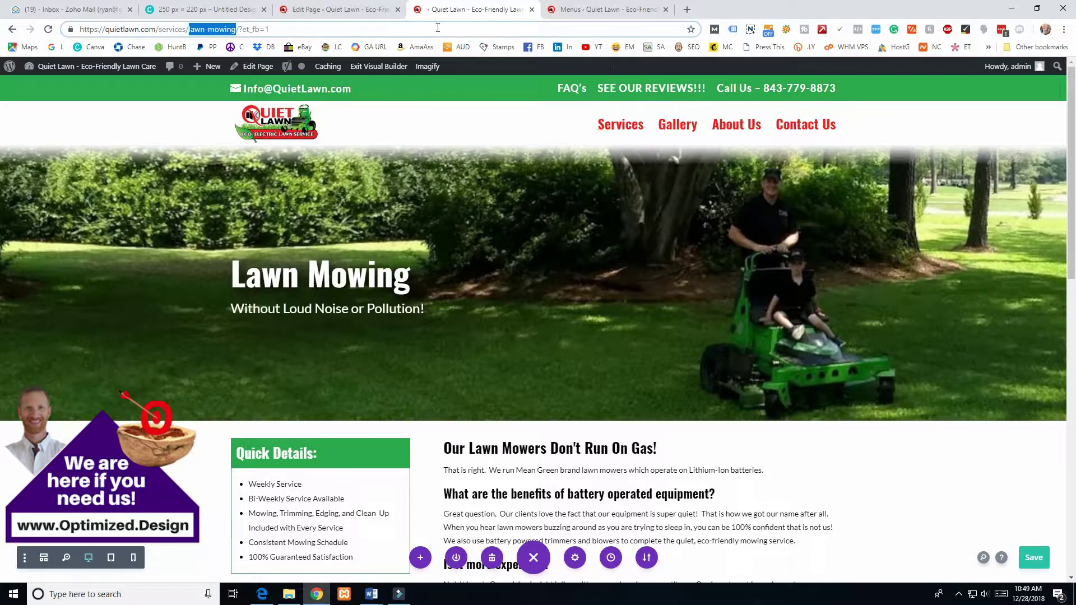
pyautogui.click(635, 13)
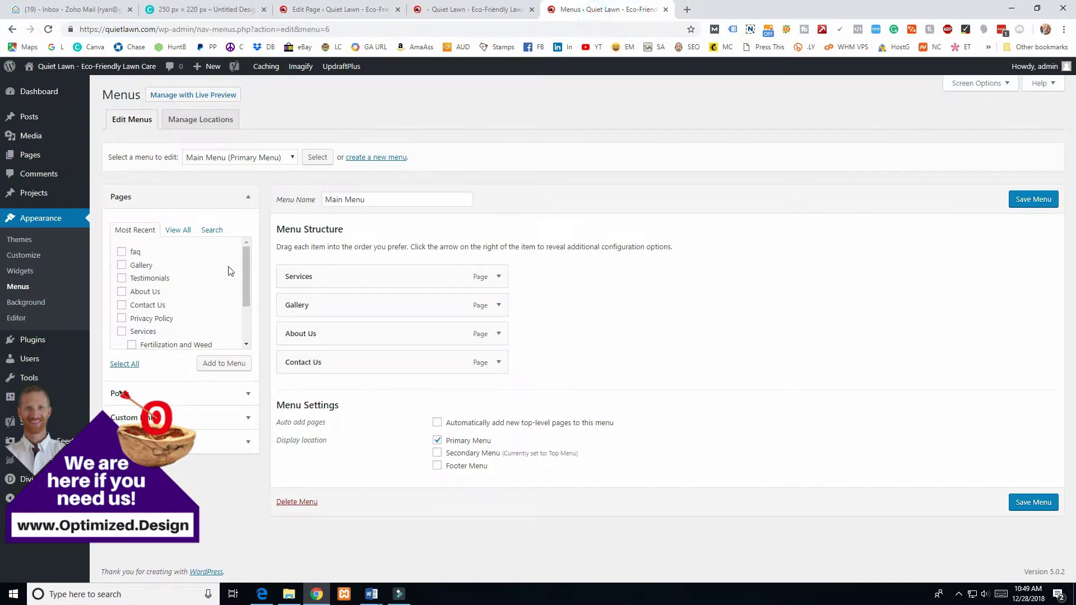
# - Add the Fertilization and Weed Control and TEST pages to the main menu and nest both as sub items of Services
pyautogui.moveTo(243, 278); pyautogui.dragTo(243, 311)
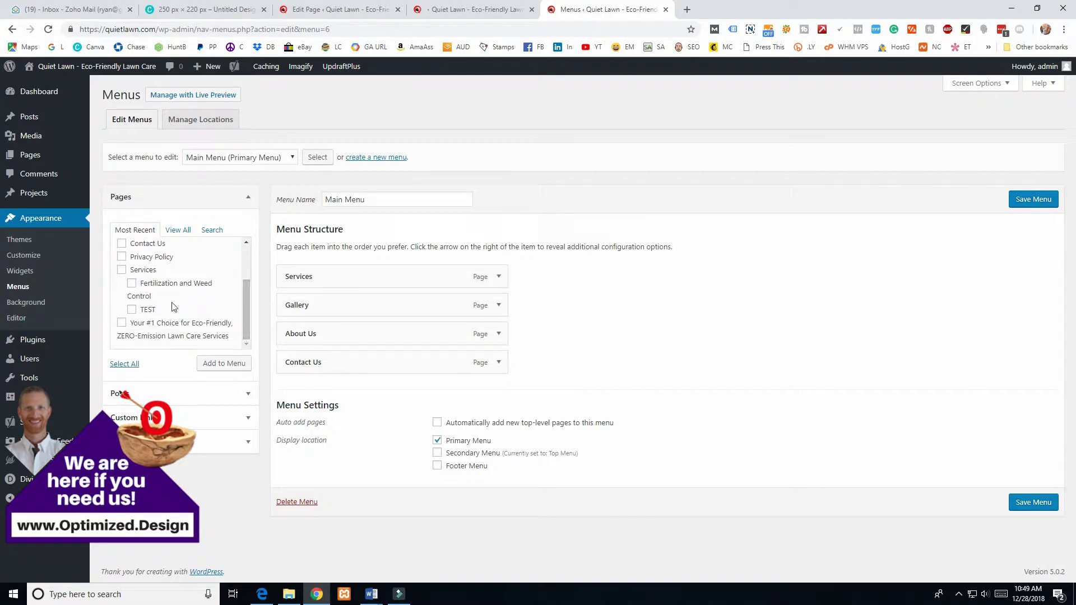
pyautogui.click(132, 284)
pyautogui.click(132, 310)
pyautogui.click(221, 364)
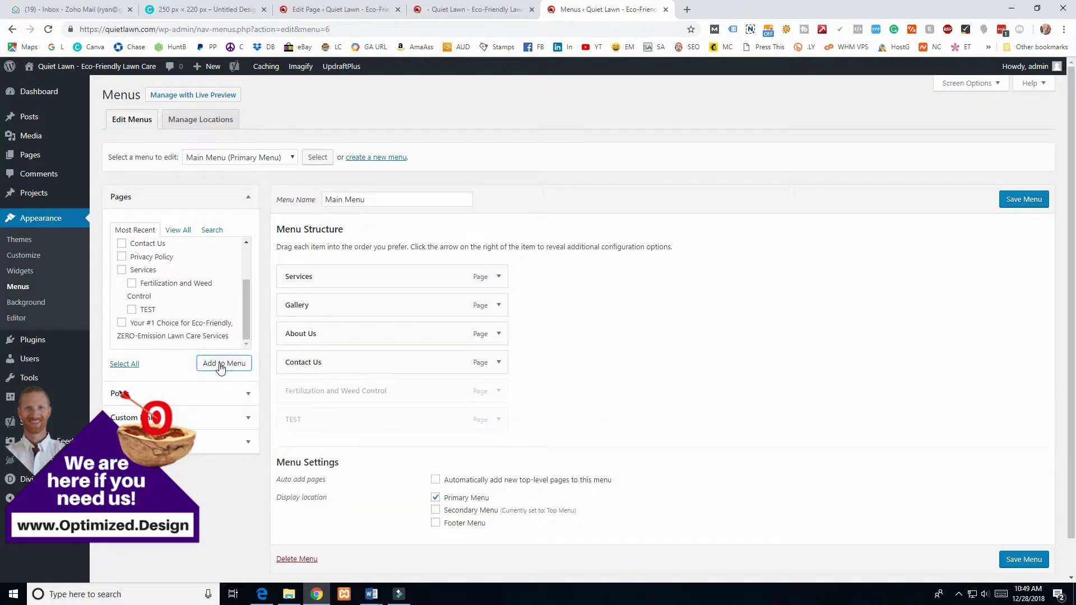
pyautogui.moveTo(329, 393); pyautogui.dragTo(347, 308)
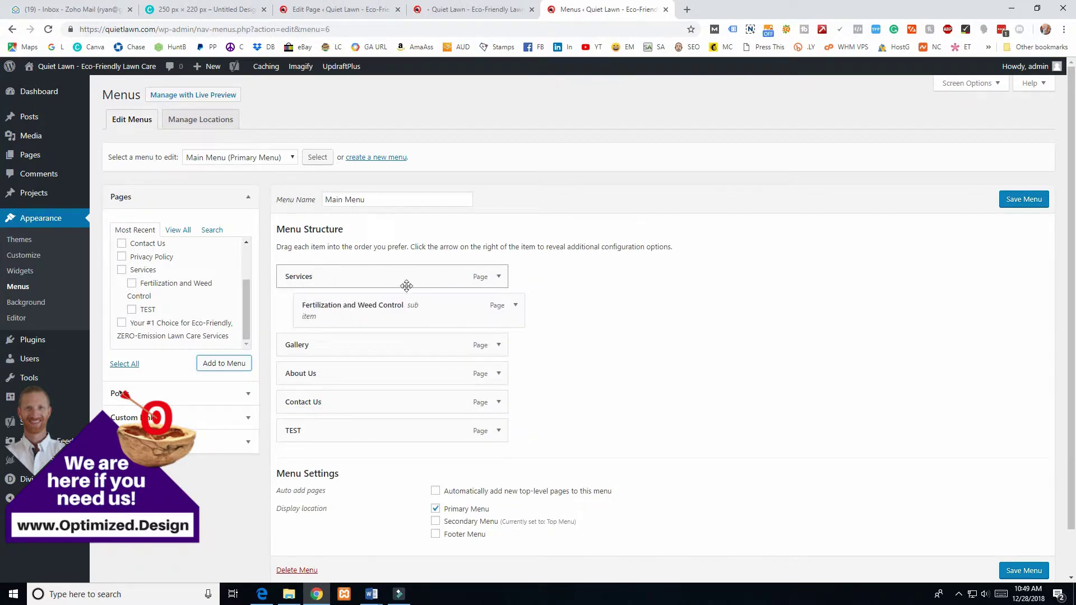
pyautogui.moveTo(310, 432); pyautogui.dragTo(336, 344)
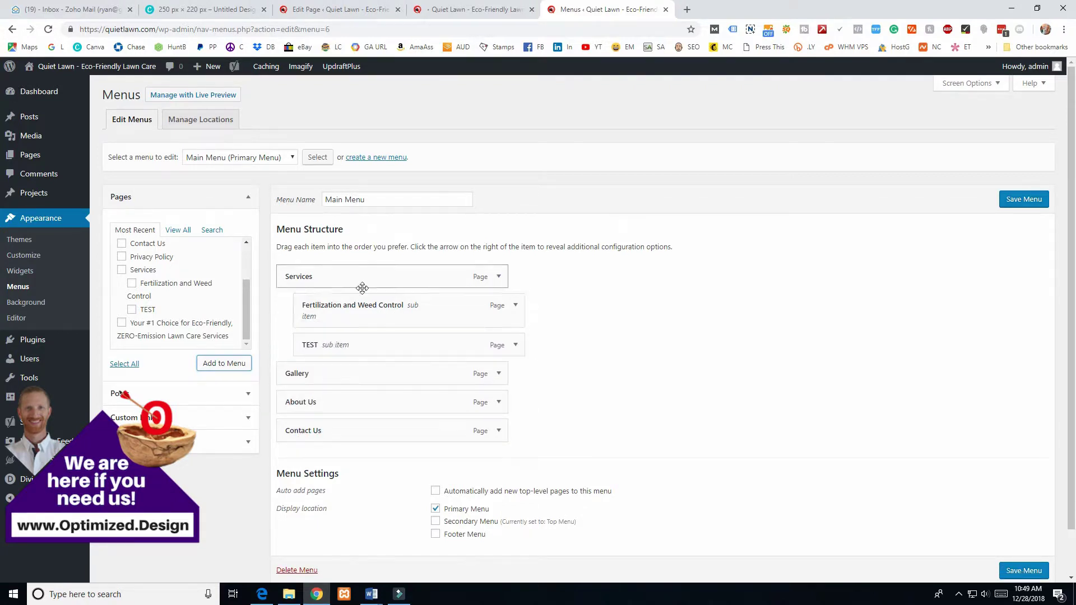
# - Change the navigation label of the Fertilization and Weed Control sub item to "Lawn Treatments"
pyautogui.click(516, 306)
pyautogui.click(359, 355)
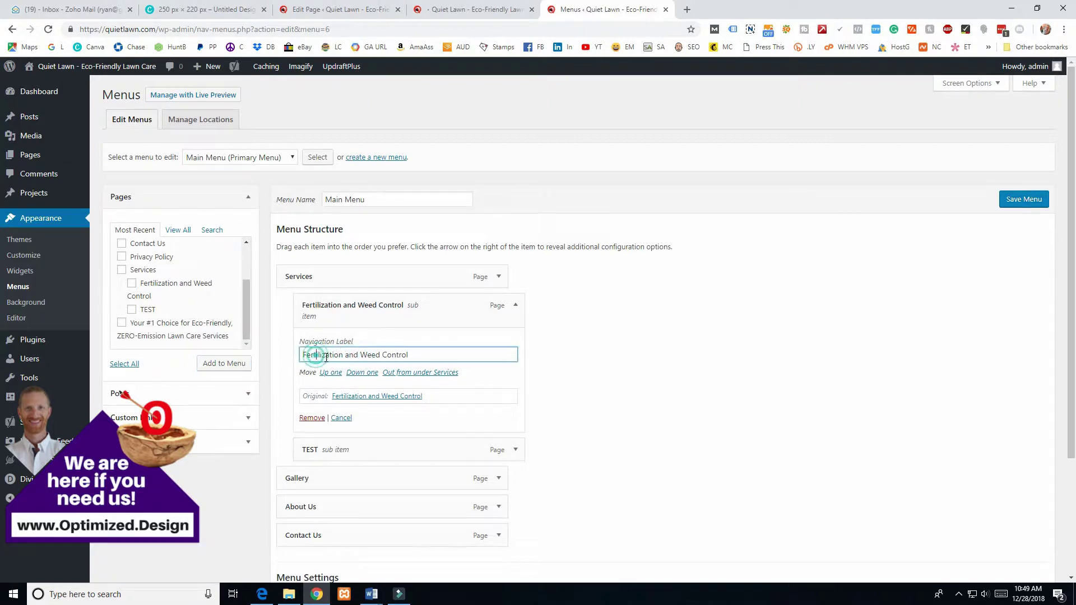
pyautogui.moveTo(301, 354); pyautogui.dragTo(593, 368)
pyautogui.write('L')
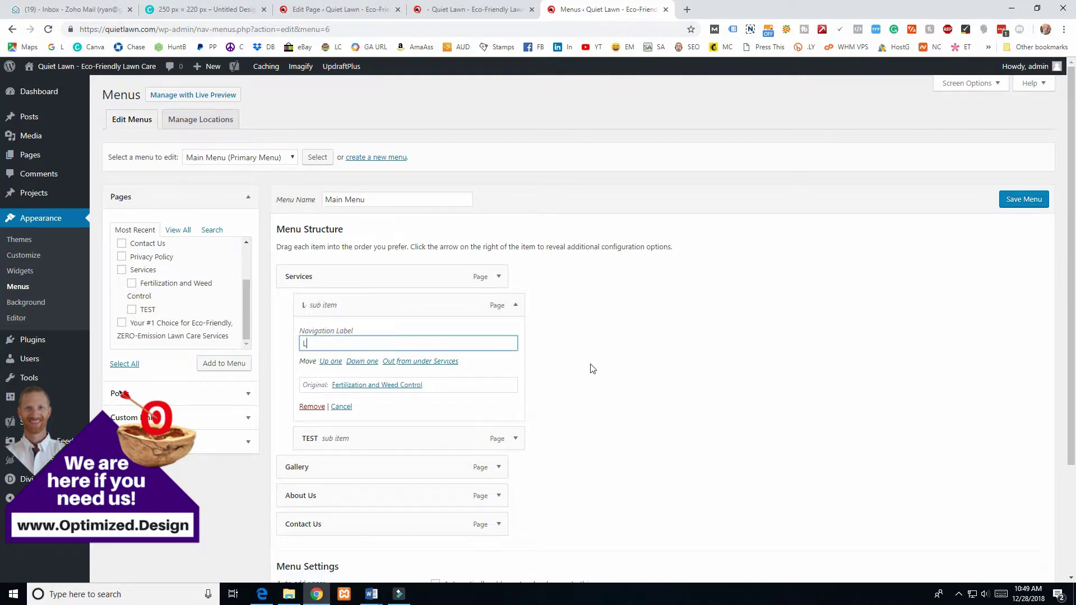
pyautogui.write('awn Creatmean')
pyautogui.press('BackSpace')
pyautogui.press('BackSpace')
pyautogui.write('nts')
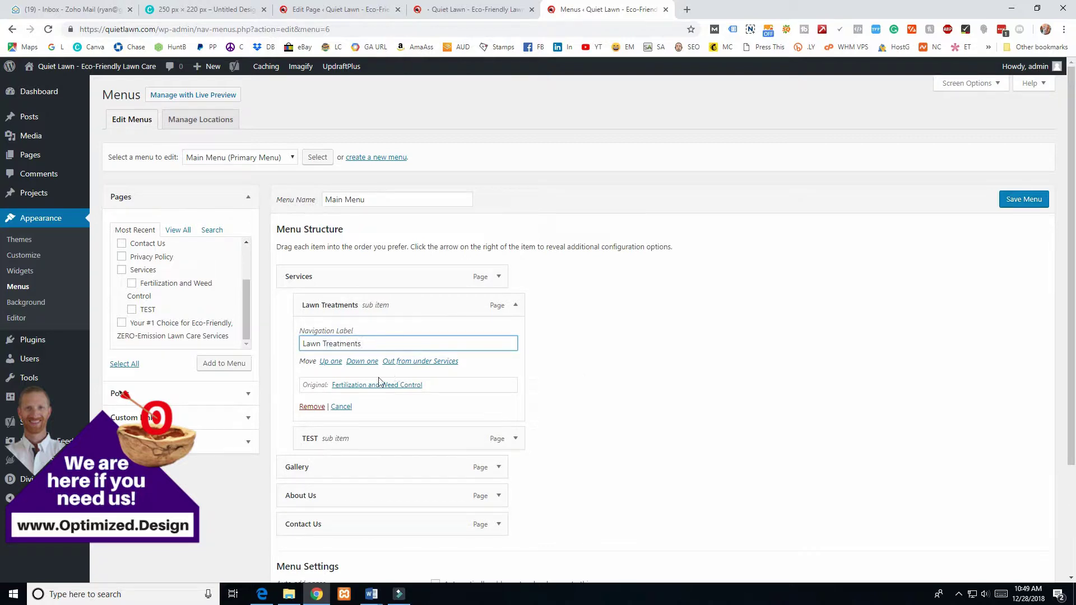
# - Relabel the TEST sub item as "Lawn Mowing" and move it above Lawn Treatments under Services
pyautogui.click(514, 439)
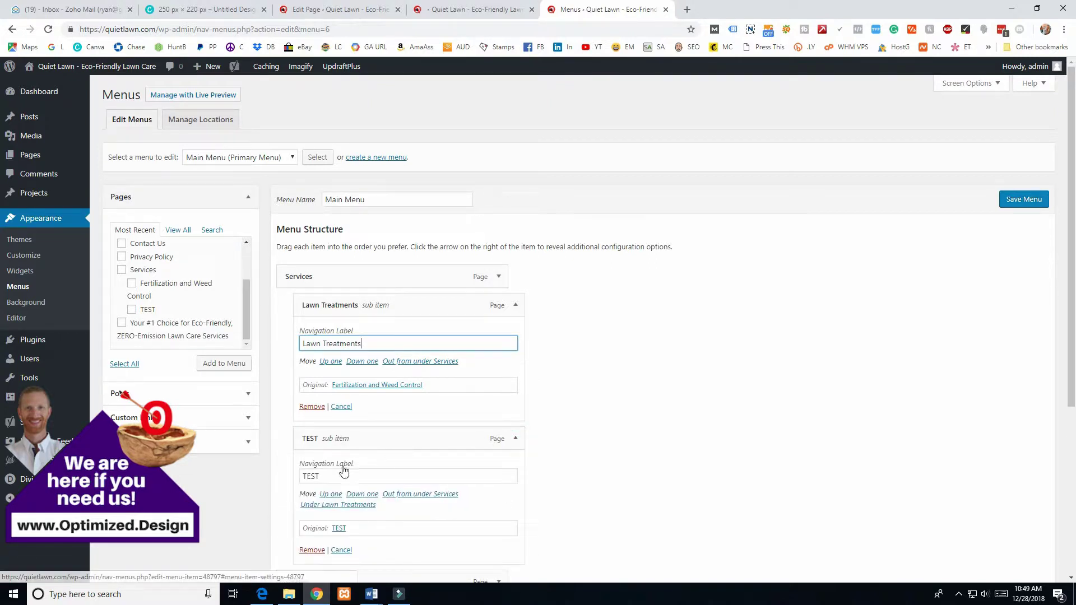
pyautogui.moveTo(350, 476); pyautogui.dragTo(286, 481)
pyautogui.write('Lawn Mowing')
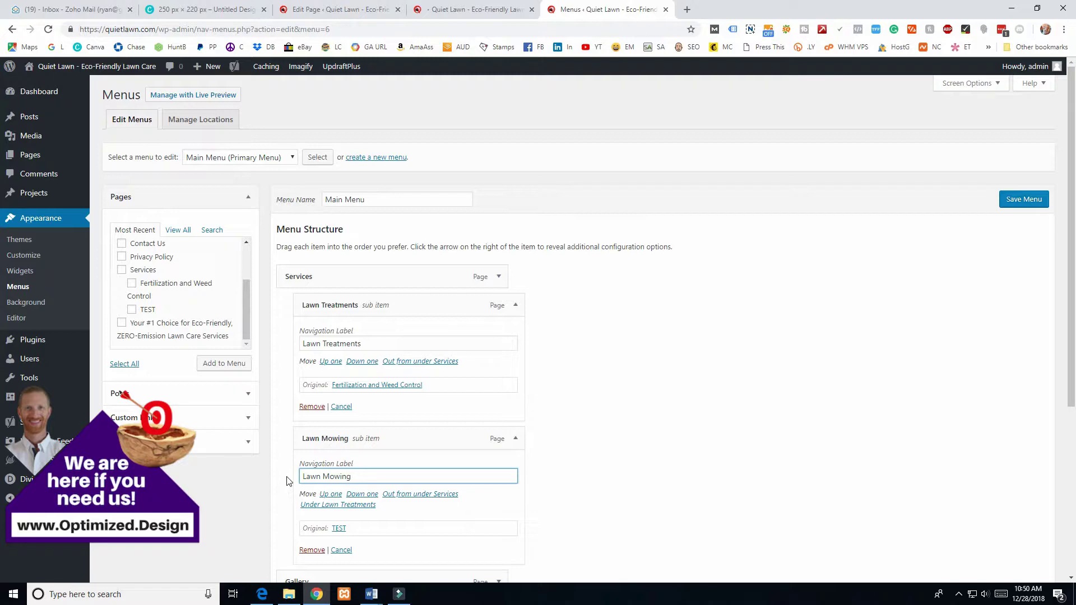
pyautogui.moveTo(392, 439); pyautogui.dragTo(392, 308)
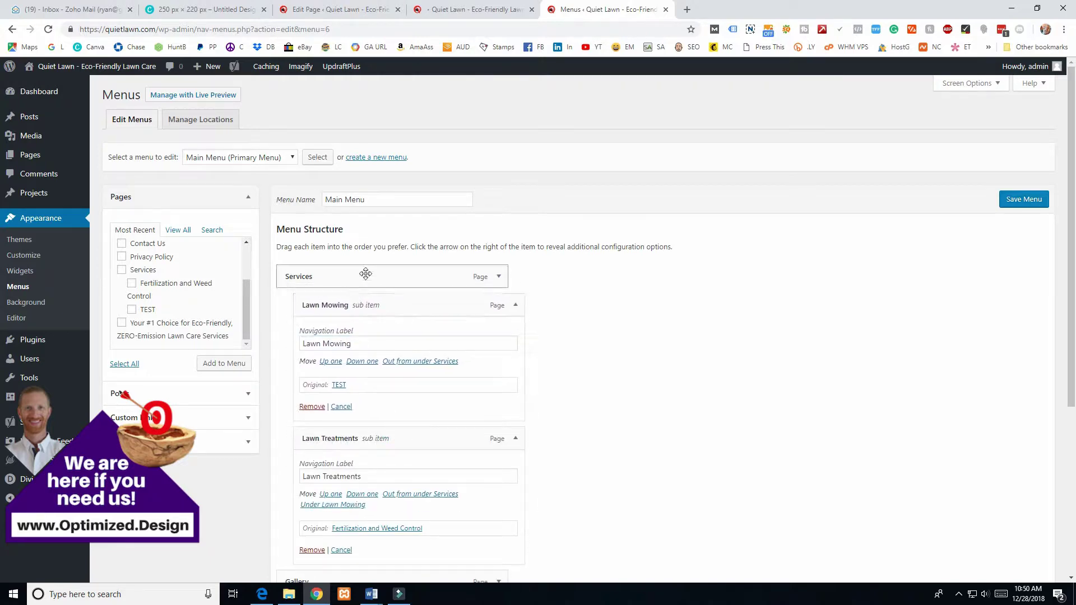
# - Review the rearranged main menu structure and its display location settings
pyautogui.scroll(-4, 364, 221)
pyautogui.scroll(1, 354, 248)
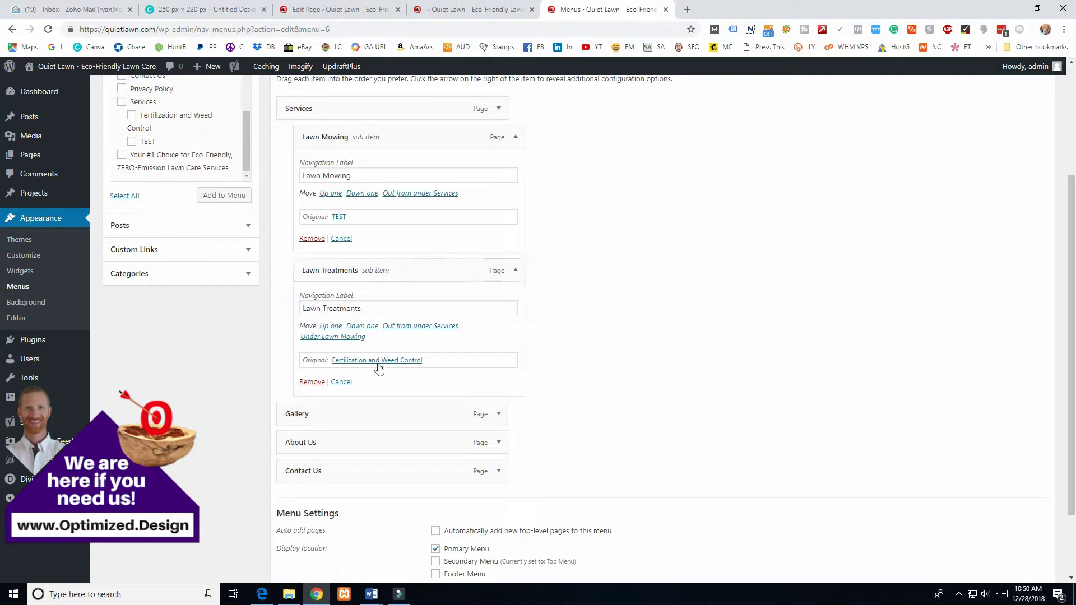
pyautogui.scroll(-2, 435, 418)
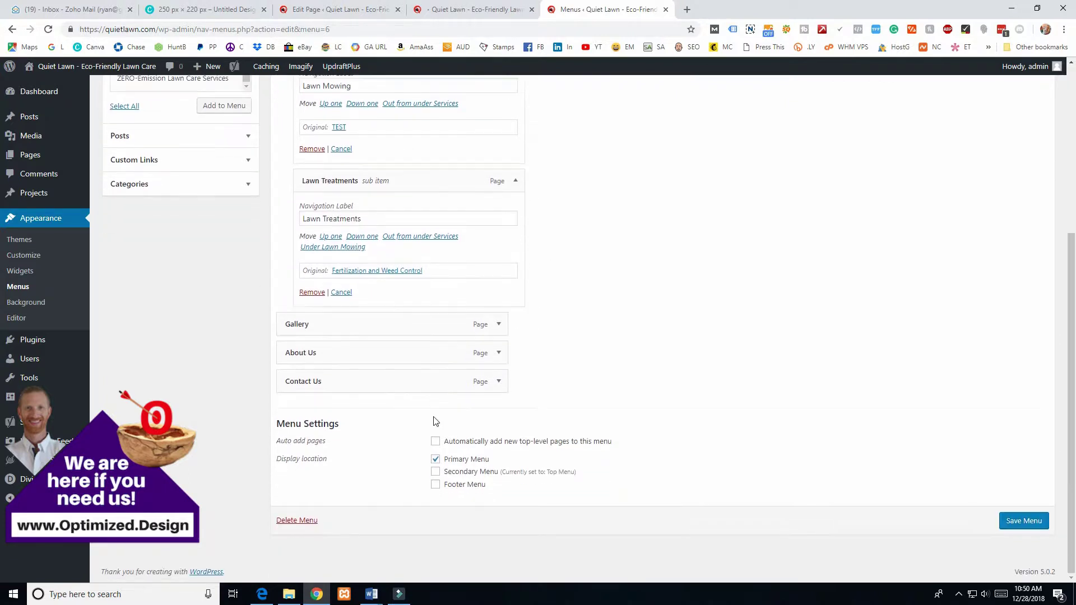
pyautogui.scroll(5, 534, 431)
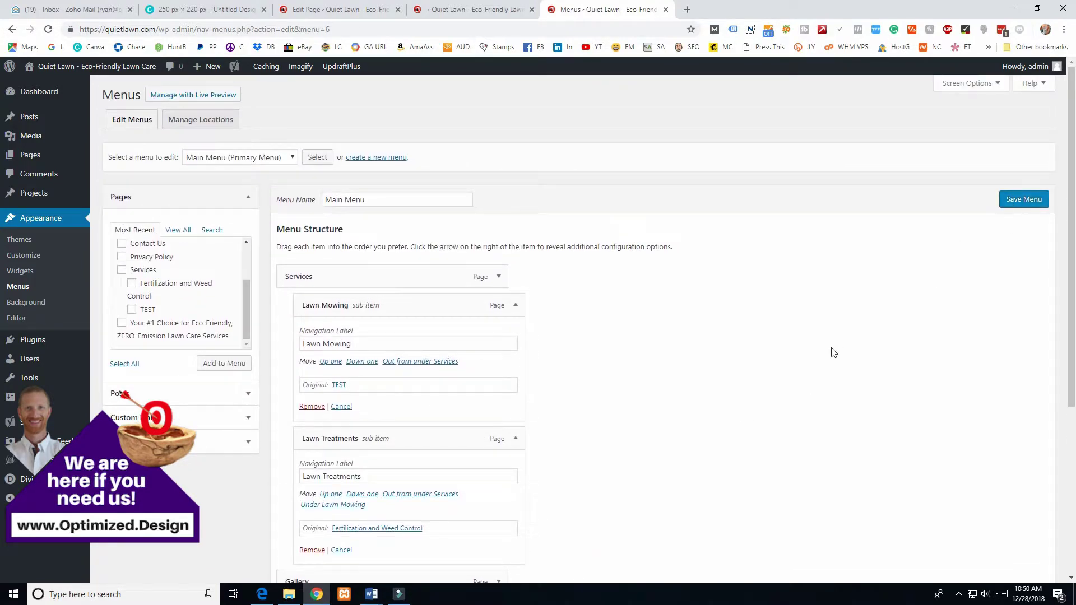
pyautogui.scroll(-4, 834, 352)
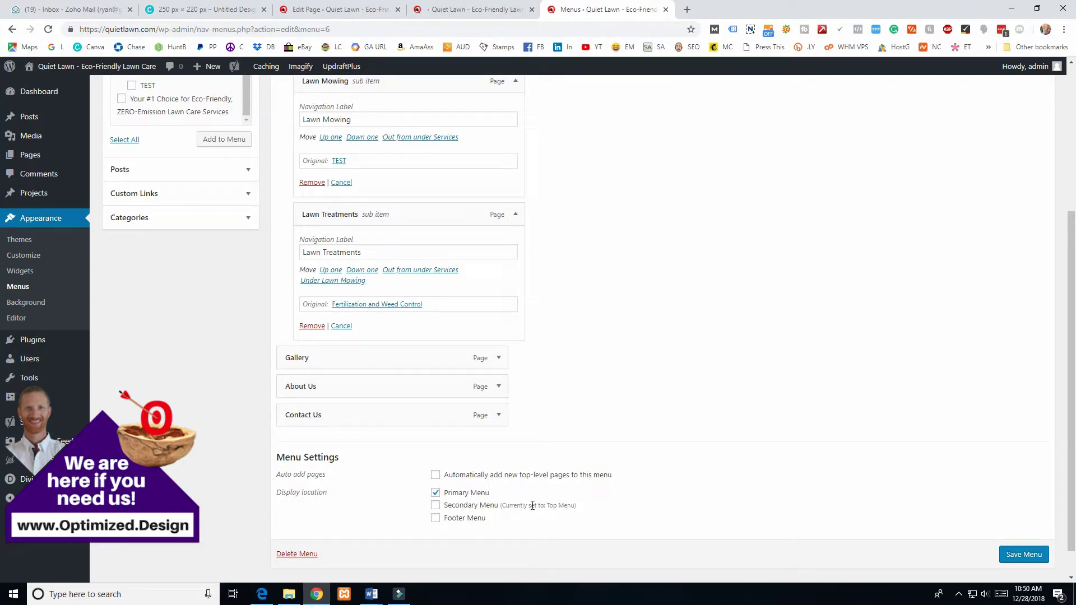
# - Check the secondary menu location note, and examine the Lawn Mowing page's header and footer for where the site's menus are placed
pyautogui.moveTo(551, 506); pyautogui.dragTo(576, 505)
pyautogui.scroll(4, 453, 524)
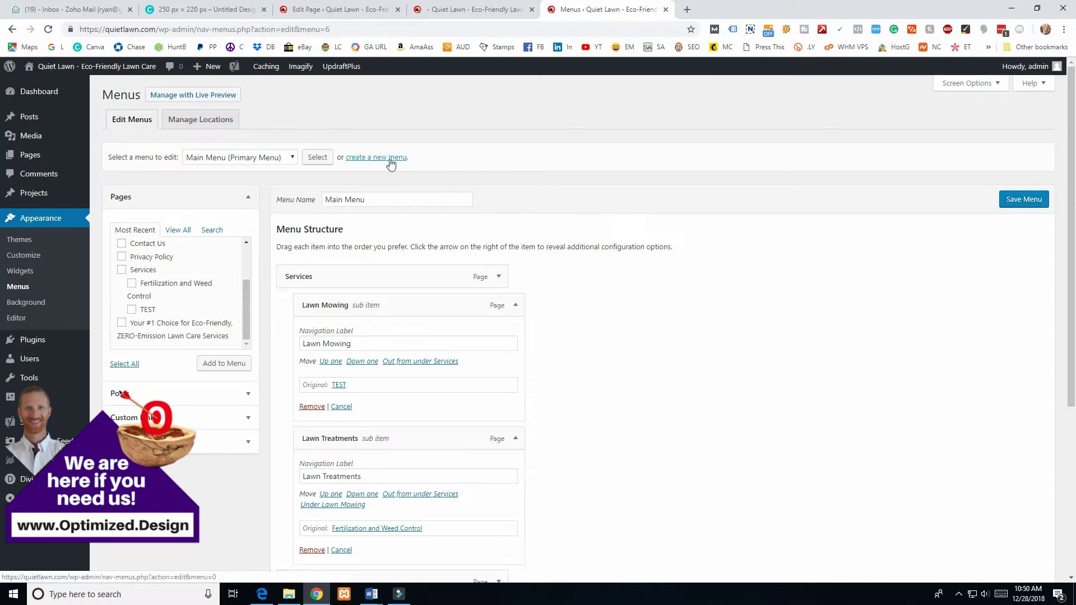
pyautogui.click(477, 8)
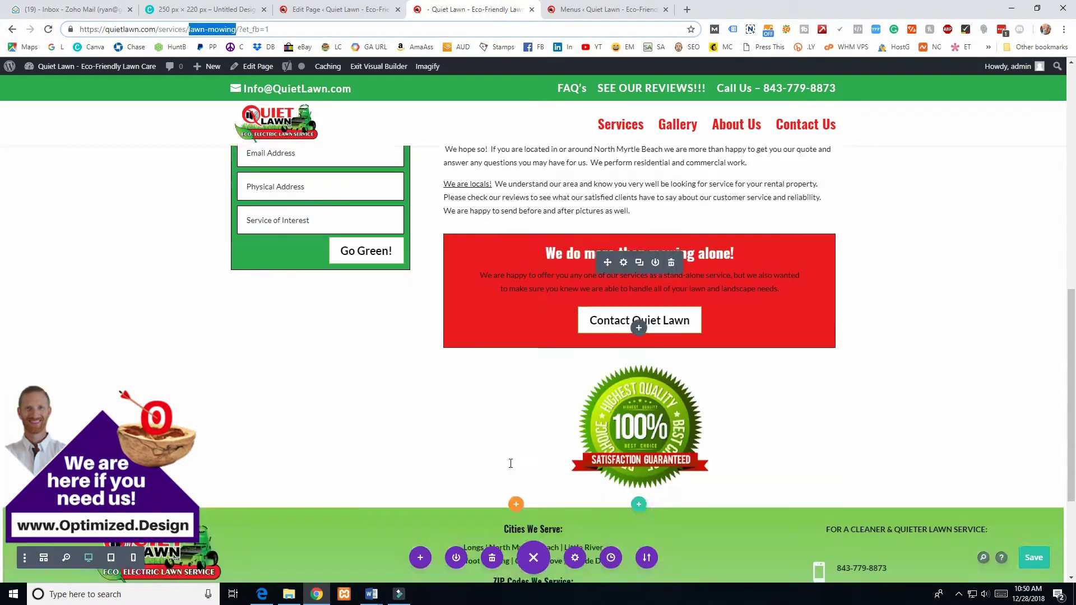
pyautogui.scroll(-3, 511, 463)
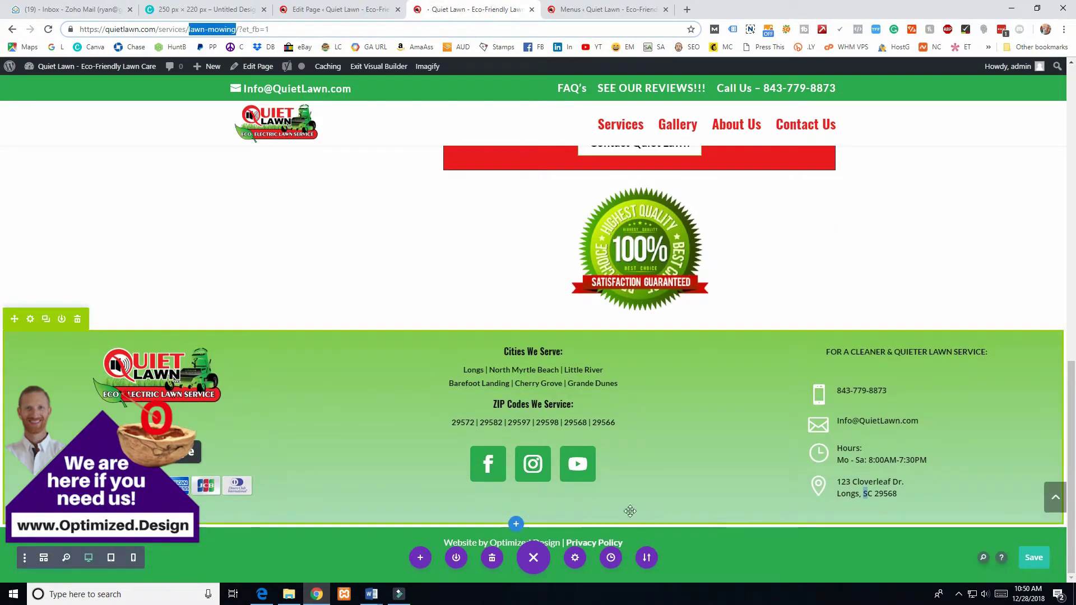
pyautogui.scroll(6, 568, 288)
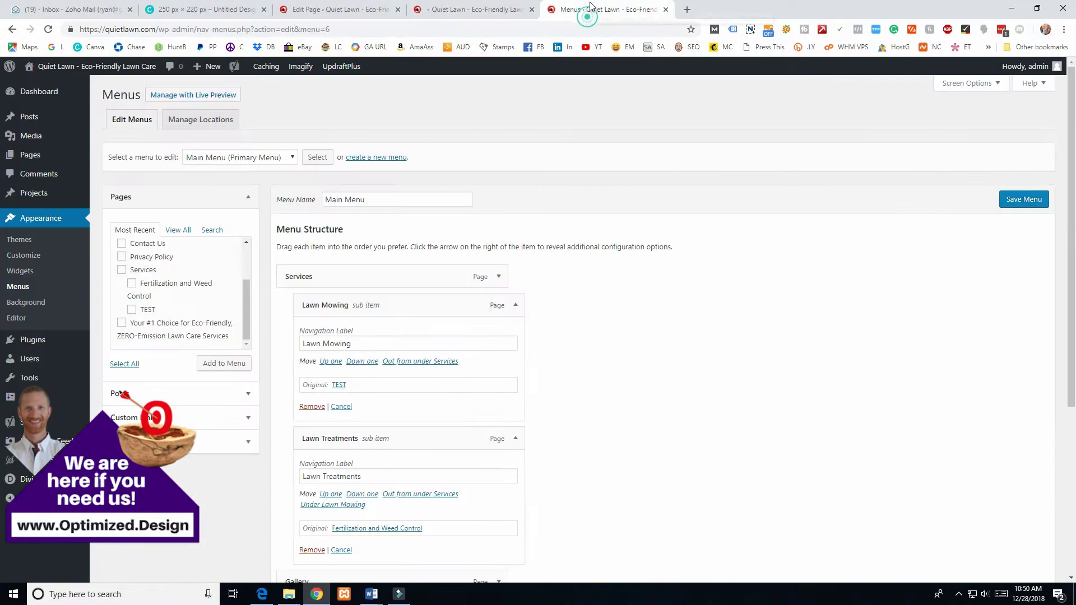
# - Save the main menu and check the updated Services navigation, header and footer on the Lawn Mowing page
pyautogui.click(588, 10)
pyautogui.click(1018, 207)
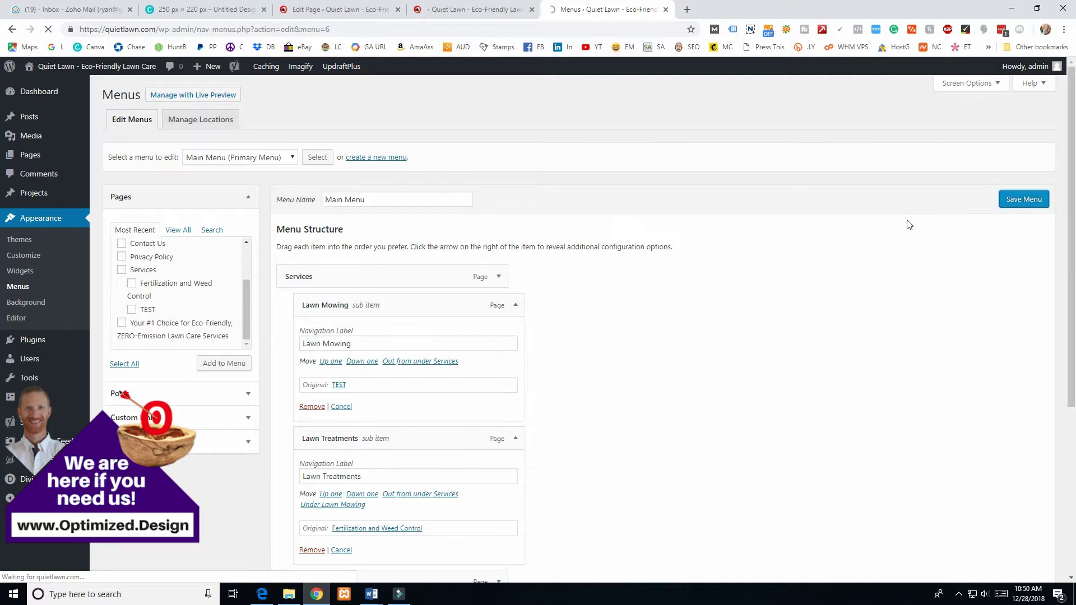
pyautogui.click(474, 10)
pyautogui.moveTo(605, 129)
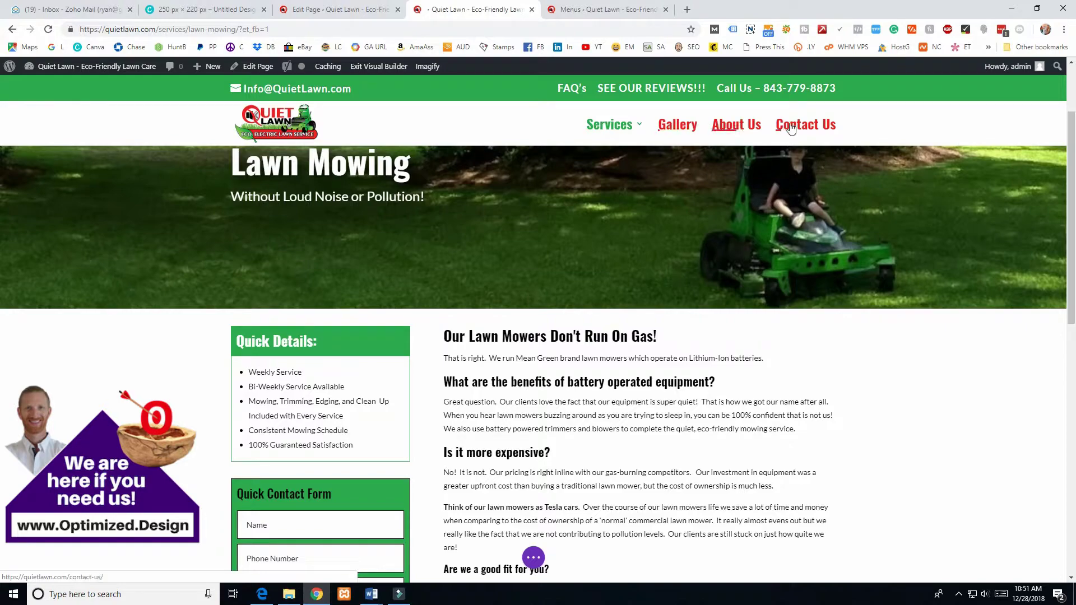
pyautogui.scroll(2, 487, 228)
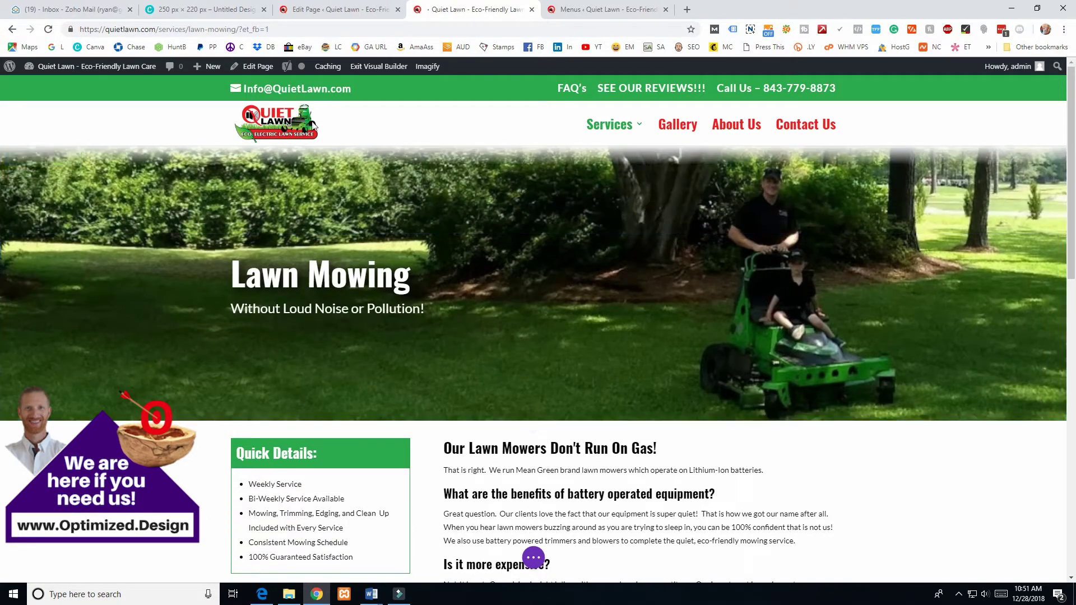
pyautogui.scroll(-15, 492, 269)
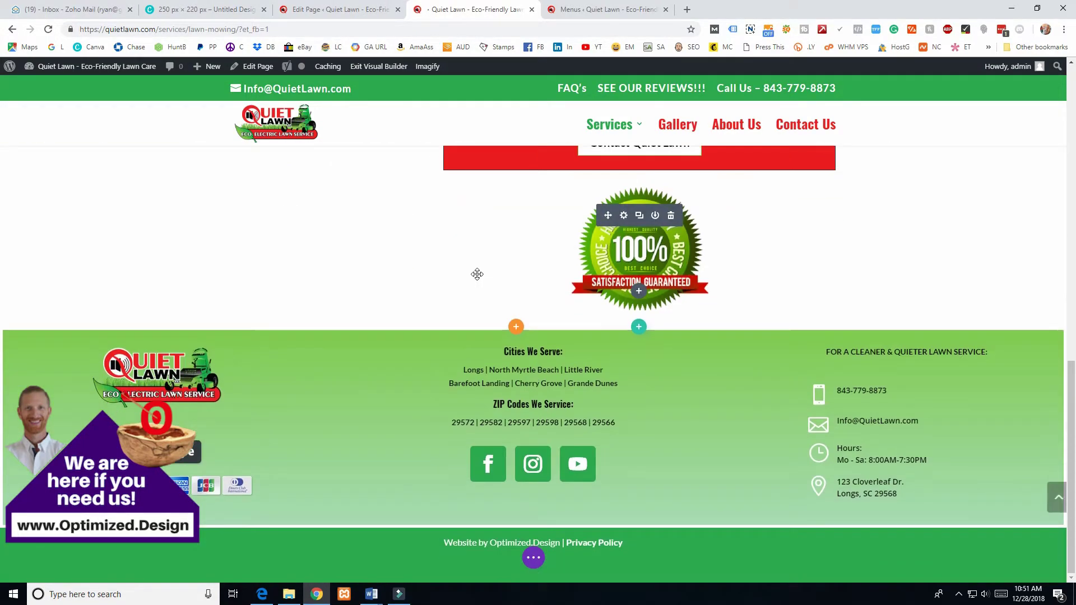